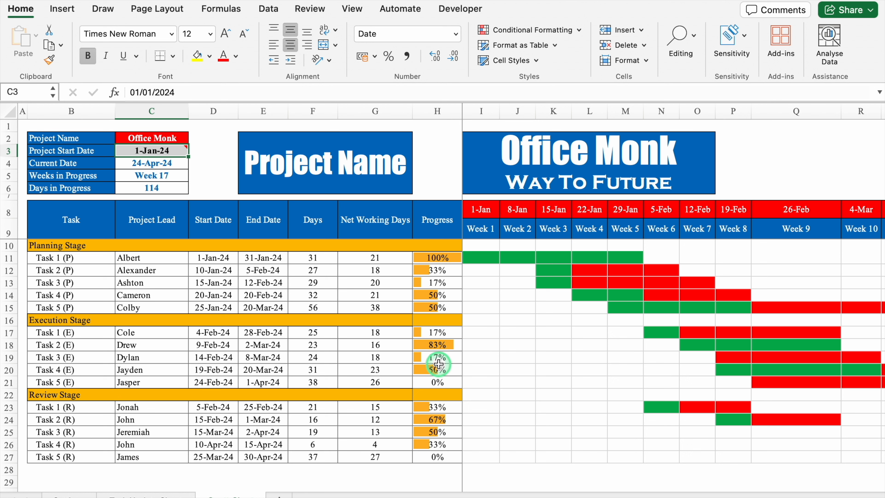
Look at the note on the project start date in the Gantt chart and bring up the task update sheet.
{"action": "mouse_move", "coordinate": [166, 152]}
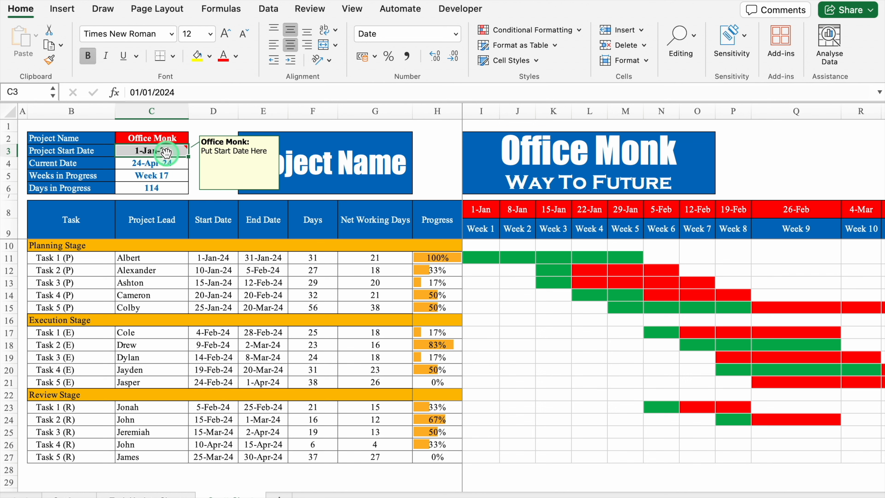
{"action": "left_click_drag", "start_coordinate": [292, 484], "coordinate": [219, 488]}
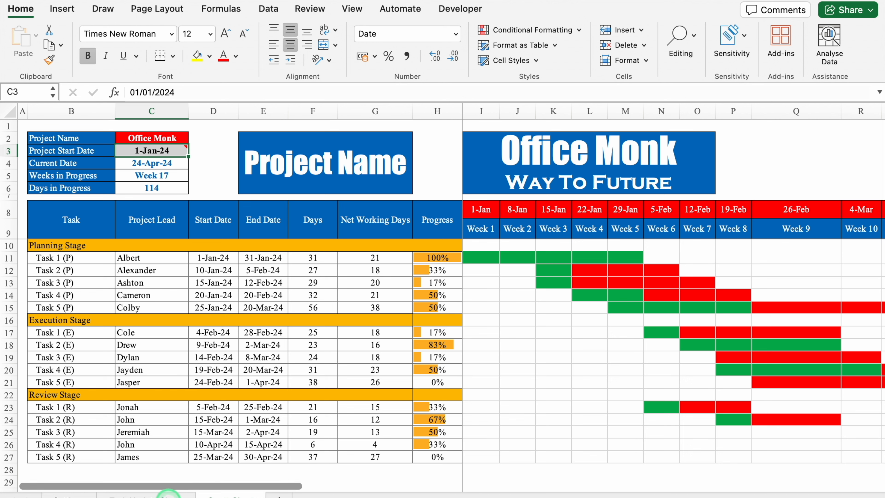
{"action": "left_click", "coordinate": [168, 494]}
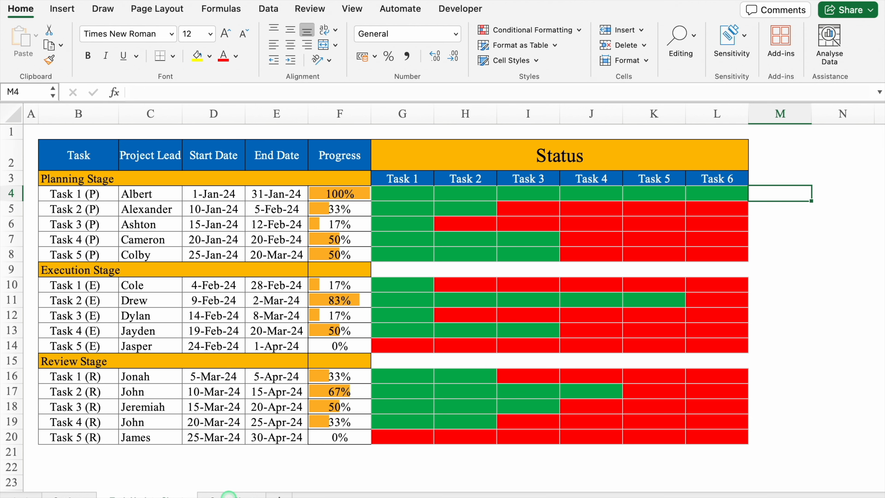
{"action": "left_click", "coordinate": [228, 493]}
{"action": "left_click", "coordinate": [157, 494]}
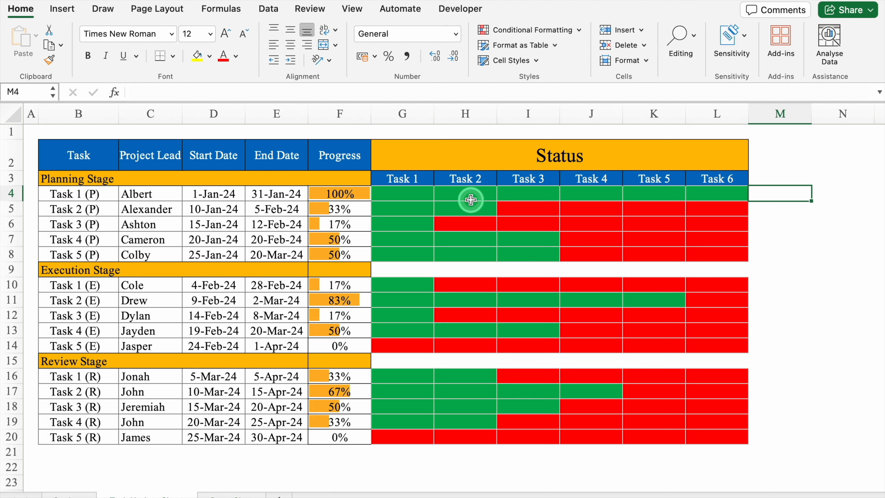
Set the Task 1 status of Task 1 (P) in G4 to Not Done and return to the Gantt chart sheet.
{"action": "left_click", "coordinate": [413, 193]}
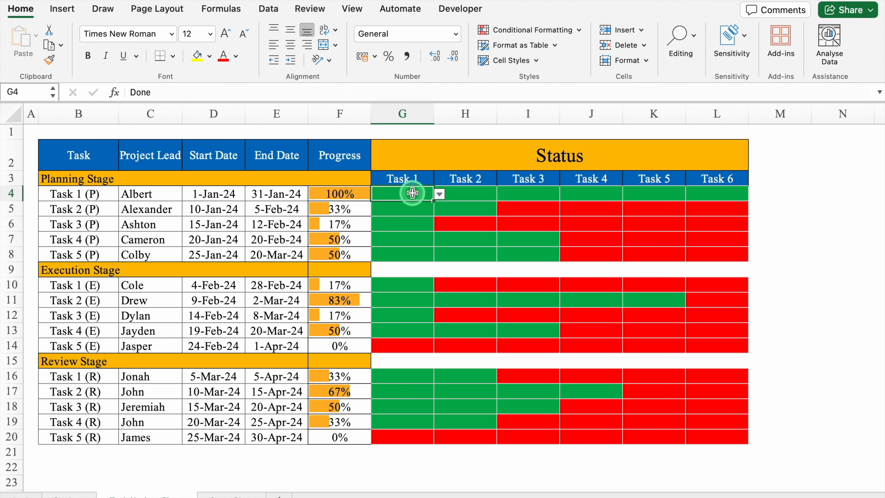
{"action": "left_click", "coordinate": [439, 195]}
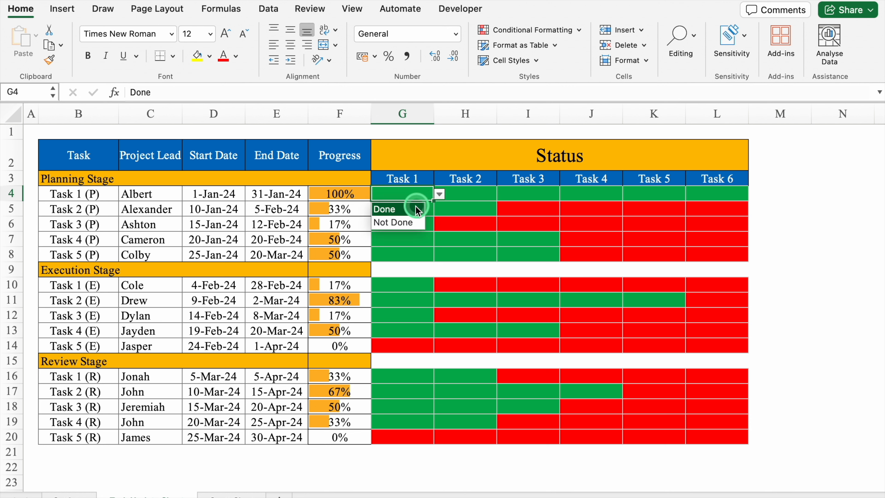
{"action": "left_click", "coordinate": [417, 208]}
{"action": "left_click", "coordinate": [440, 196]}
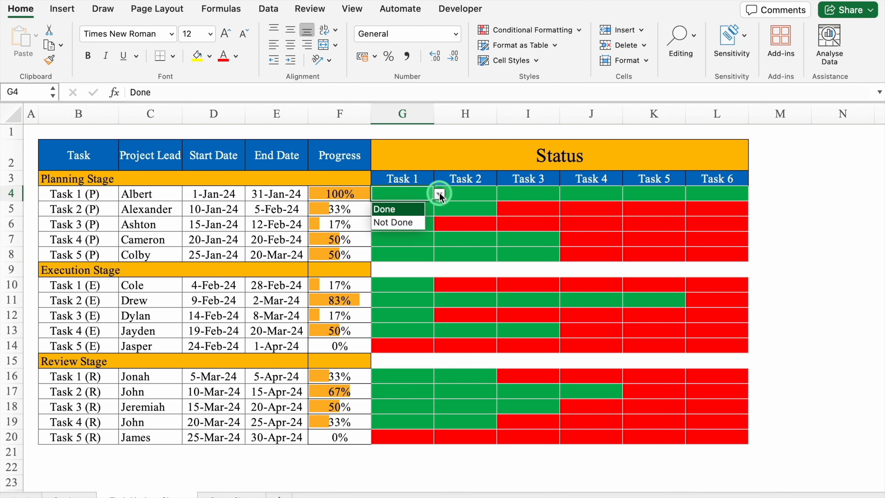
{"action": "left_click", "coordinate": [410, 222]}
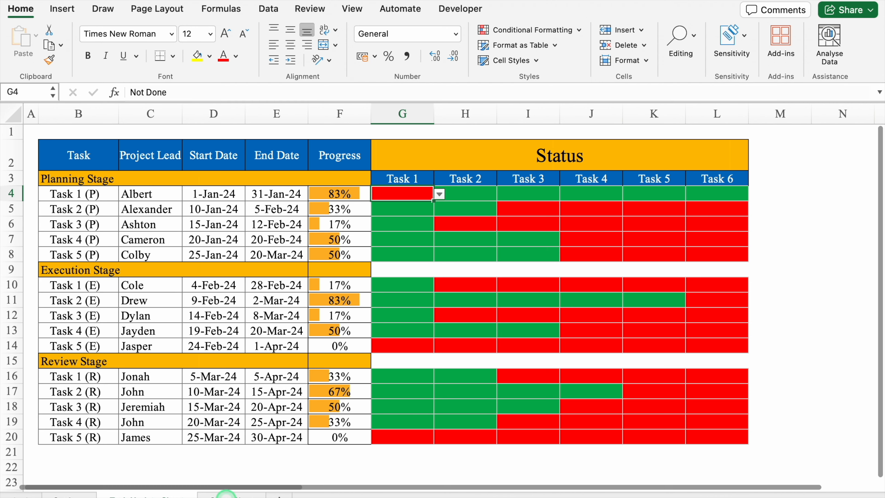
{"action": "left_click", "coordinate": [230, 494]}
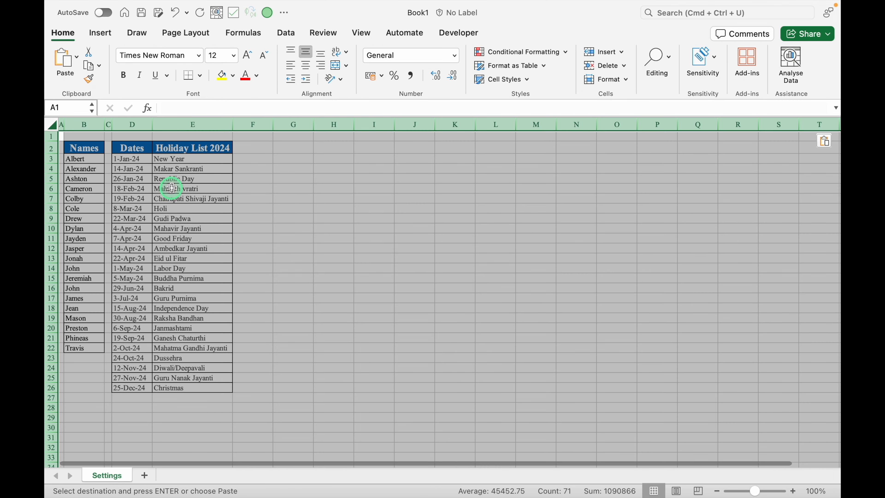
Hide the gridlines on the Settings sheet.
{"action": "left_click", "coordinate": [253, 159]}
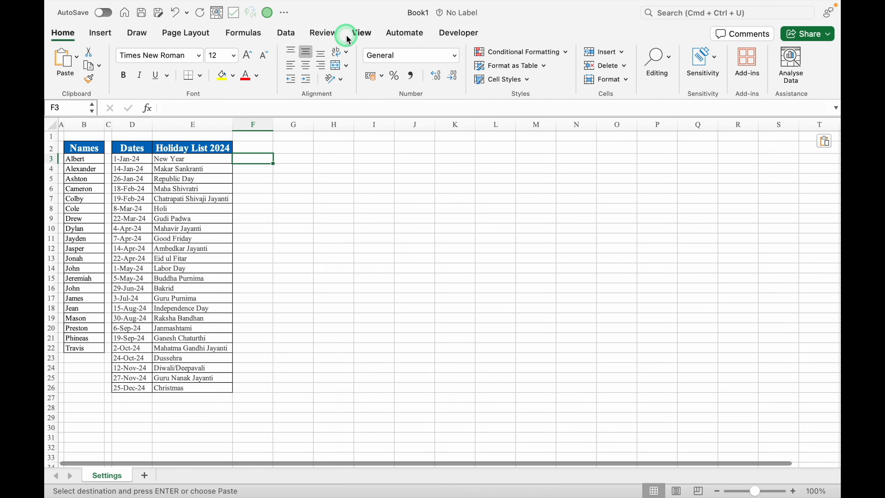
{"action": "left_click", "coordinate": [361, 32]}
{"action": "left_click", "coordinate": [372, 61]}
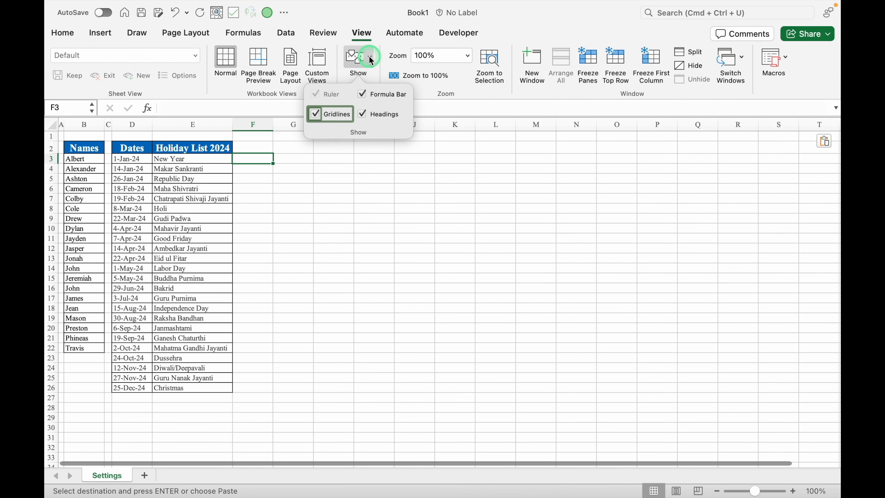
{"action": "left_click", "coordinate": [316, 115]}
{"action": "left_click", "coordinate": [333, 228]}
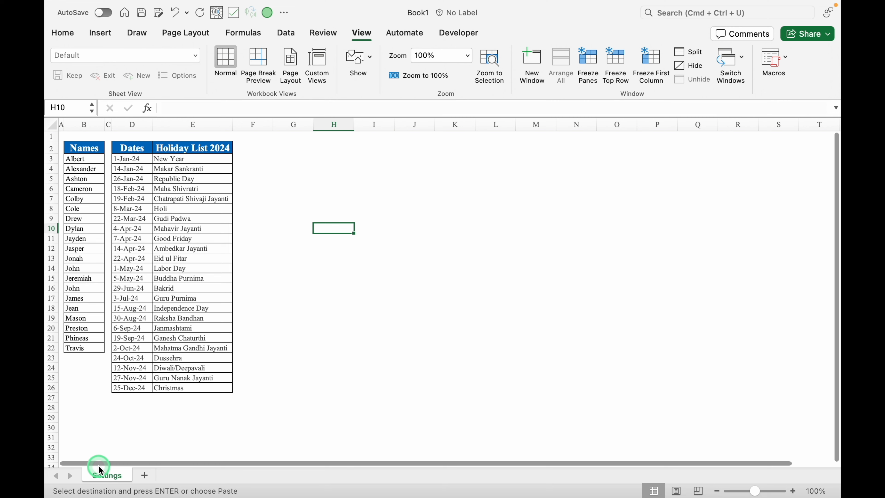
Add a sheet named Task Update Sheet and enter the headers Task, Project Lead, Start Date, End Date and Progress in B2:F2.
{"action": "left_click", "coordinate": [145, 475]}
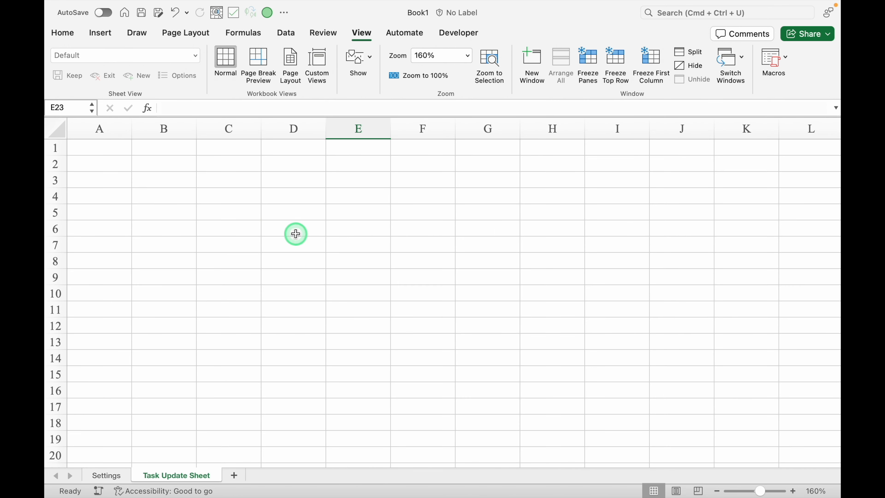
{"action": "left_click", "coordinate": [161, 163]}
{"action": "type", "text": "Task"}
{"action": "key", "text": "Tab"}
{"action": "type", "text": "Project Lead"}
{"action": "key", "text": "Tab"}
{"action": "type", "text": "Sta"}
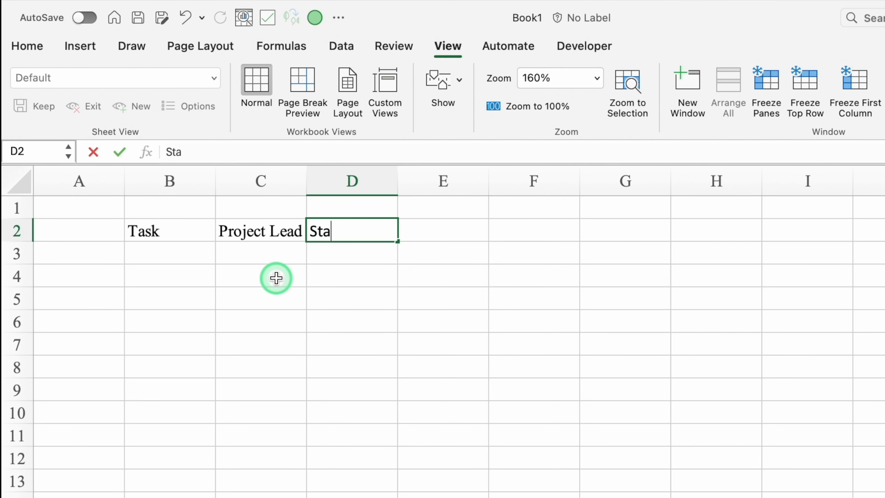
{"action": "type", "text": "rt Date"}
{"action": "key", "text": "Tab"}
{"action": "type", "text": "End Date"}
{"action": "key", "text": "Tab"}
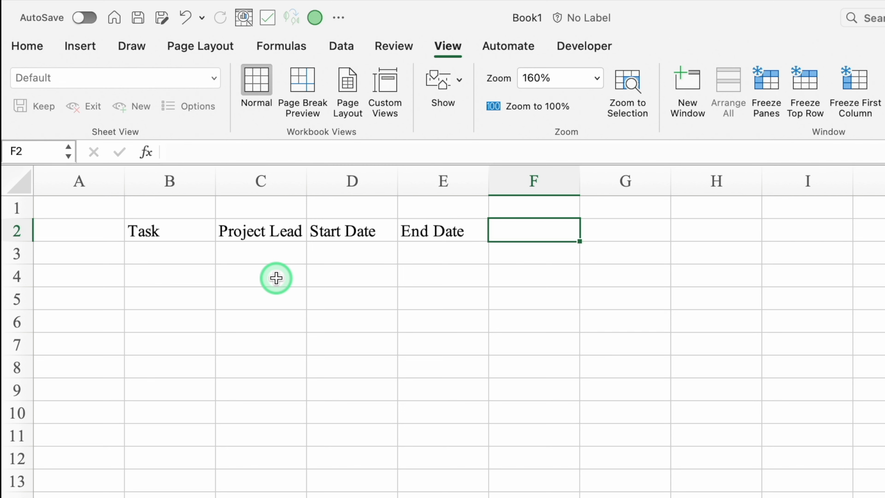
{"action": "type", "text": "Progress"}
{"action": "key", "text": "Return"}
Enter Planning Stage in B3 and widen column B to fit the text.
{"action": "type", "text": "Planning Stage"}
{"action": "key", "text": "Tab"}
{"action": "left_click_drag", "start_coordinate": [216, 178], "coordinate": [235, 179]}
{"action": "key", "text": "Return"}
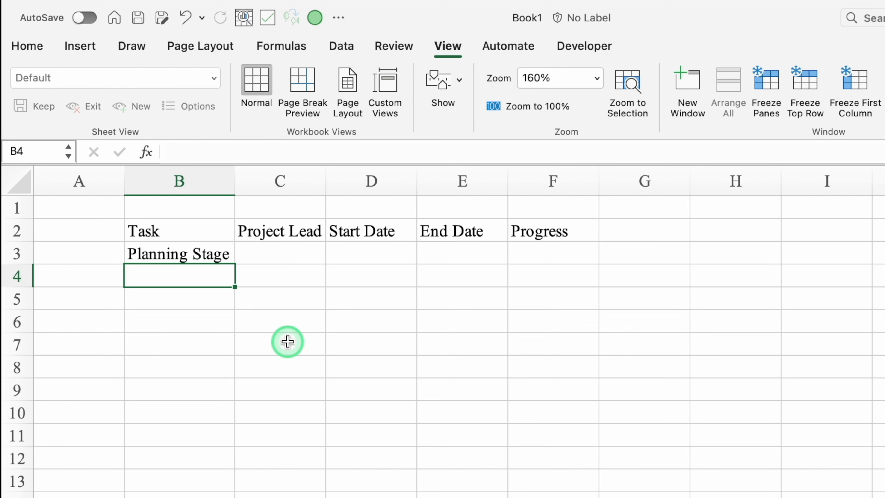
Enter Task 1 in B4 and fill the series down to Task 5 in B8.
{"action": "type", "text": "Task 1"}
{"action": "key", "text": "Return"}
{"action": "left_click", "coordinate": [230, 282]}
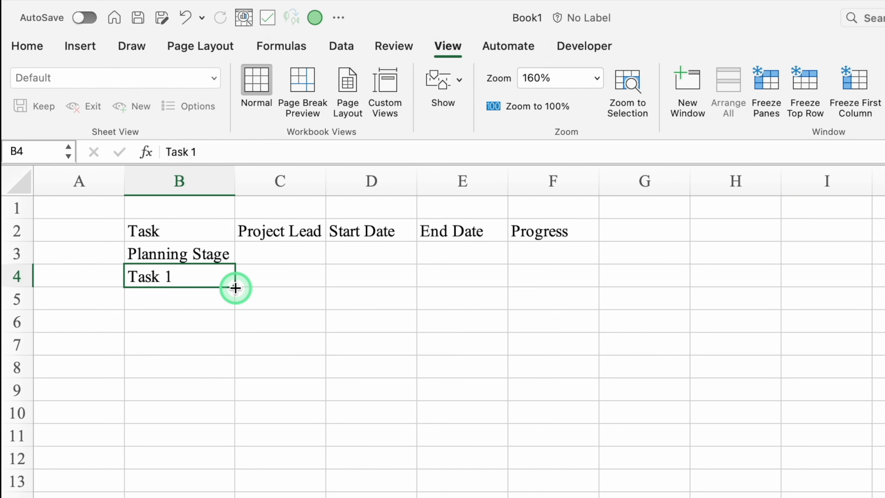
{"action": "left_click_drag", "start_coordinate": [235, 287], "coordinate": [235, 370]}
Add the suffix (P) to Task 1 in B4 and copy the suffix text.
{"action": "left_click", "coordinate": [229, 277]}
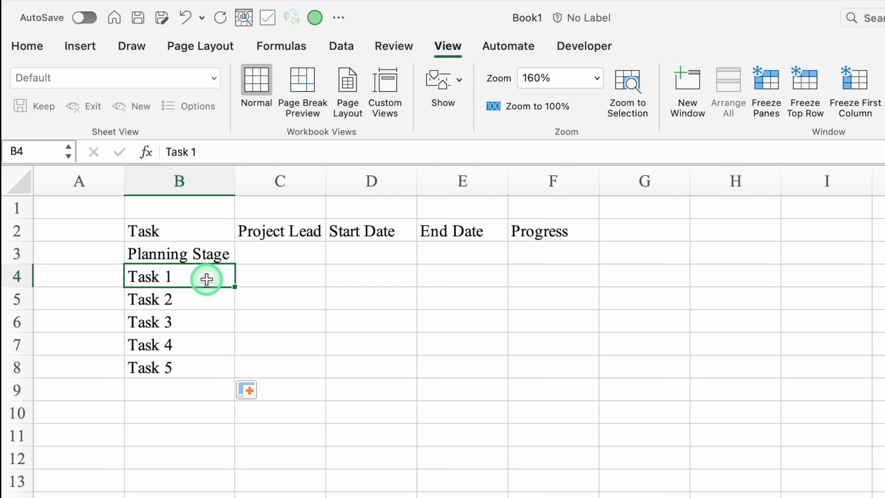
{"action": "left_click", "coordinate": [237, 152]}
{"action": "type", "text": "(P)"}
{"action": "left_click_drag", "start_coordinate": [237, 152], "coordinate": [199, 152]}
{"action": "key", "text": "super+c"}
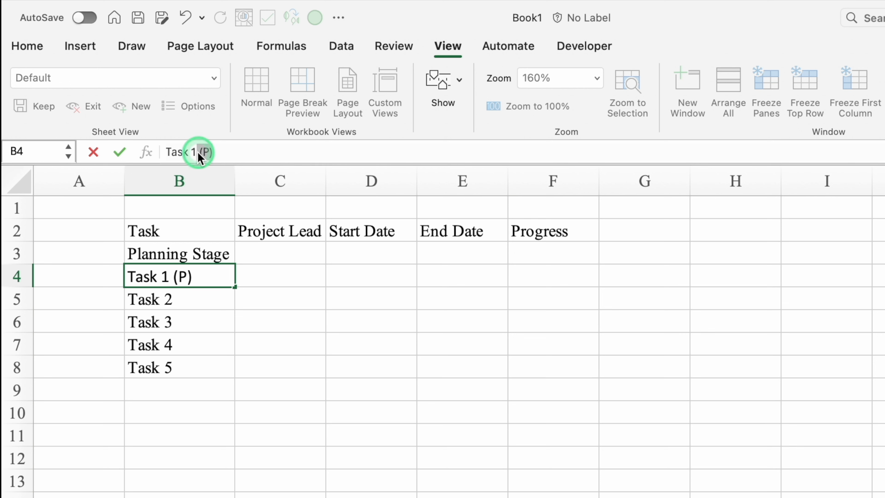
{"action": "key", "text": "Return"}
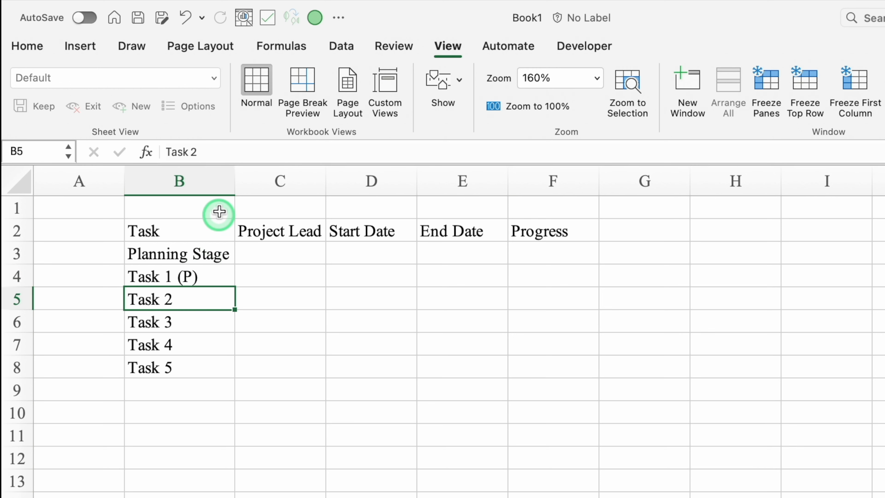
Paste the (P) suffix onto Task 2 through Task 5 in B5:B8.
{"action": "left_click", "coordinate": [232, 150]}
{"action": "key", "text": "super+v"}
{"action": "key", "text": "Return"}
{"action": "left_click", "coordinate": [230, 149]}
{"action": "key", "text": "super+v"}
{"action": "key", "text": "Return"}
{"action": "left_click", "coordinate": [230, 149]}
{"action": "key", "text": "super+v"}
{"action": "key", "text": "Return"}
{"action": "left_click", "coordinate": [230, 149]}
{"action": "key", "text": "super+v"}
{"action": "key", "text": "Return"}
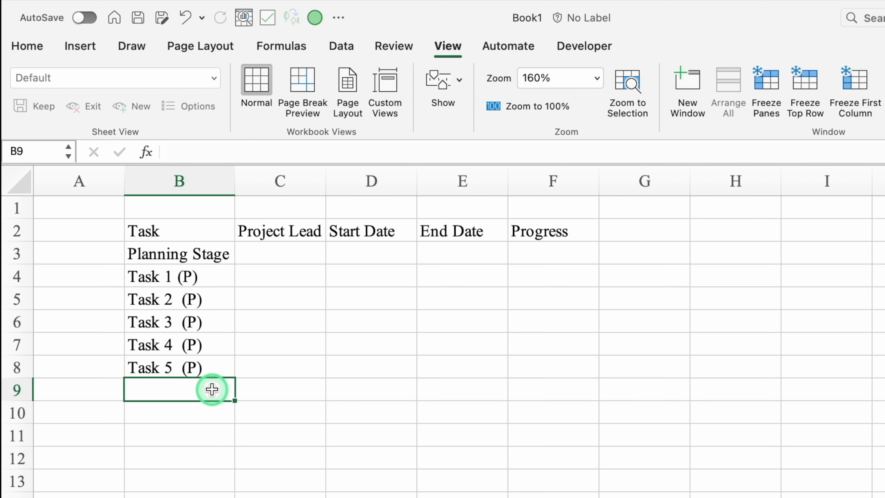
Enter Execution Stage in B9 and widen column B slightly to fit it.
{"action": "type", "text": "Execution Stage"}
{"action": "key", "text": "Return"}
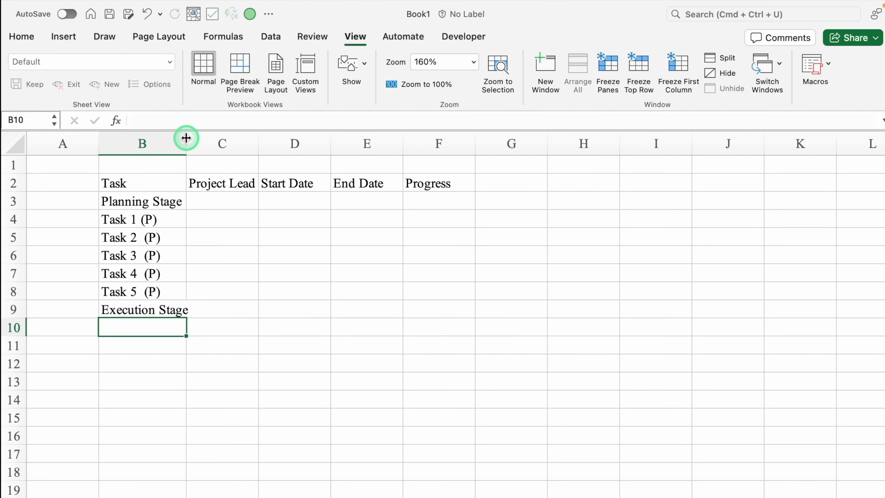
{"action": "left_click_drag", "start_coordinate": [186, 137], "coordinate": [191, 137]}
Copy the five planning tasks to B10:B14 and change their suffixes to (E).
{"action": "left_click_drag", "start_coordinate": [167, 219], "coordinate": [170, 292]}
{"action": "key", "text": "super+c"}
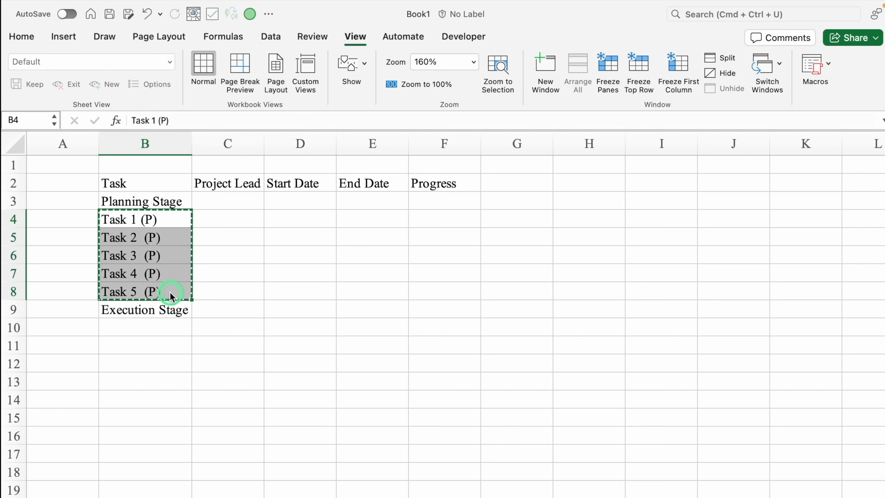
{"action": "left_click", "coordinate": [160, 327]}
{"action": "key", "text": "super+v"}
{"action": "double_click", "coordinate": [161, 331]}
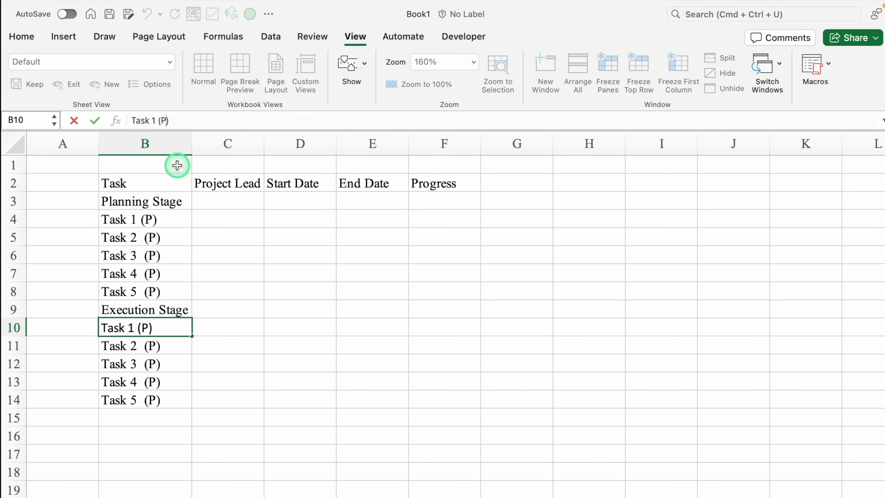
{"action": "type", "text": "E"}
{"action": "key", "text": "Return"}
Enter the heading Review Stage in B15.
{"action": "left_click", "coordinate": [151, 416]}
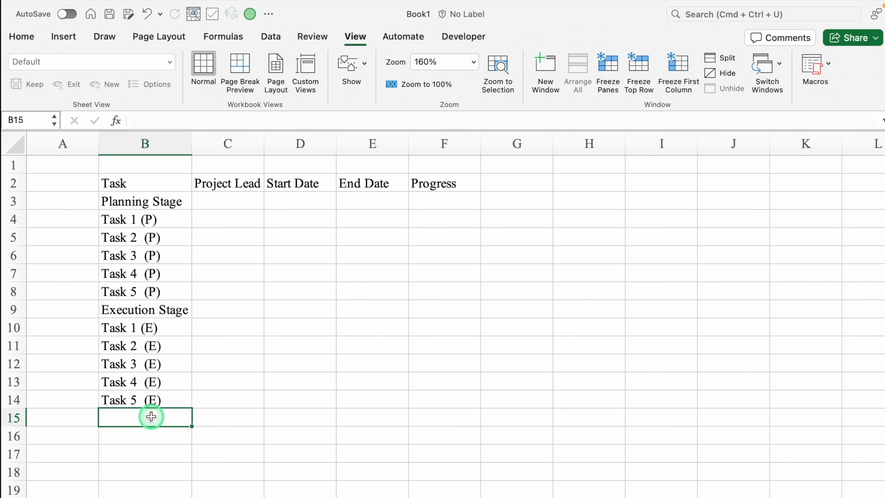
{"action": "type", "text": "Review Stage"}
{"action": "key", "text": "Return"}
Copy the five execution tasks to B16:B20 and change their suffixes to (R).
{"action": "scroll", "coordinate": [237, 451], "scroll_direction": "down", "scroll_amount": 1}
{"action": "left_click_drag", "start_coordinate": [153, 313], "coordinate": [159, 377]}
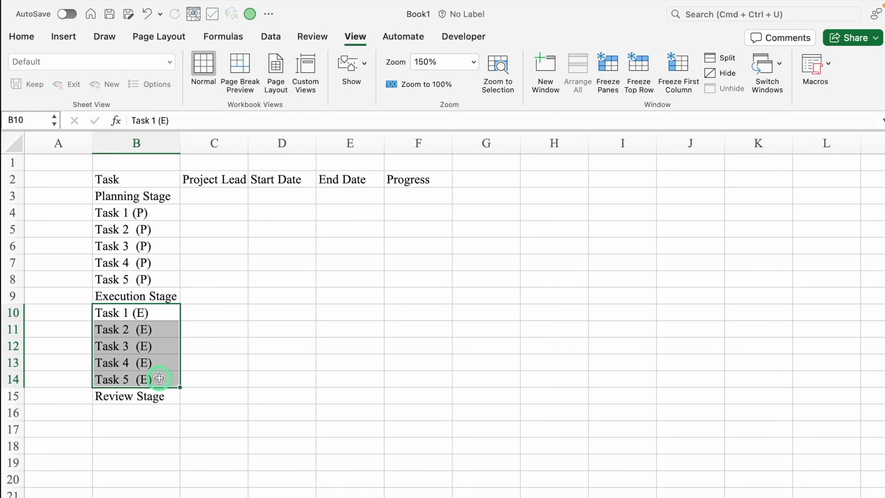
{"action": "key", "text": "super+c"}
{"action": "left_click", "coordinate": [158, 415]}
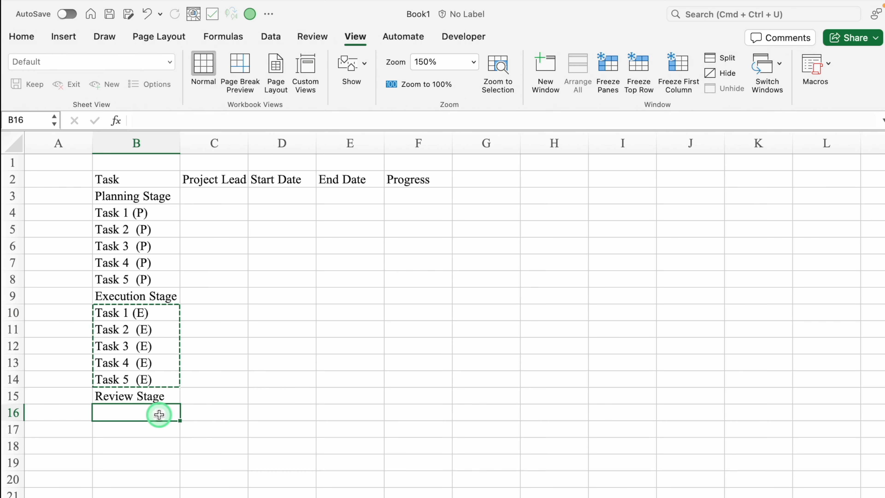
{"action": "key", "text": "super+v"}
{"action": "left_click", "coordinate": [159, 415]}
{"action": "left_click", "coordinate": [166, 119]}
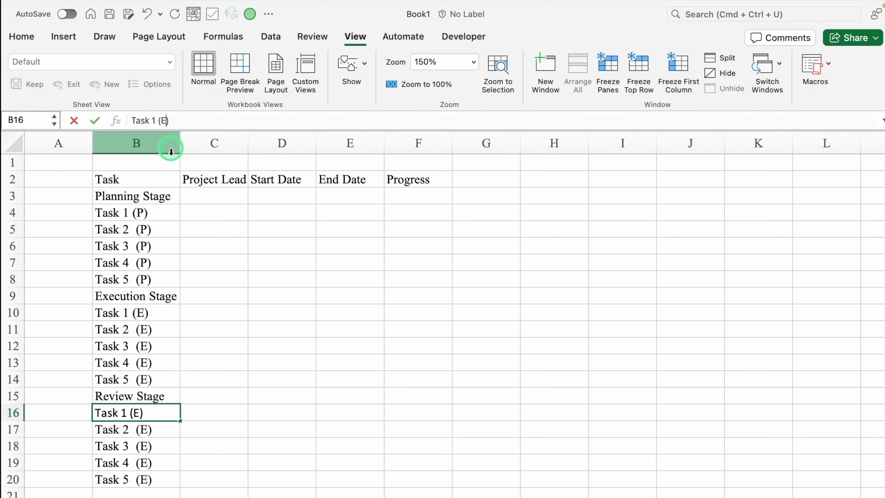
{"action": "key", "text": "BackSpace"}
{"action": "type", "text": "R"}
Narrow column A to about 1.67 and align all cells of the sheet vertically to the middle.
{"action": "left_click_drag", "start_coordinate": [92, 142], "coordinate": [39, 143]}
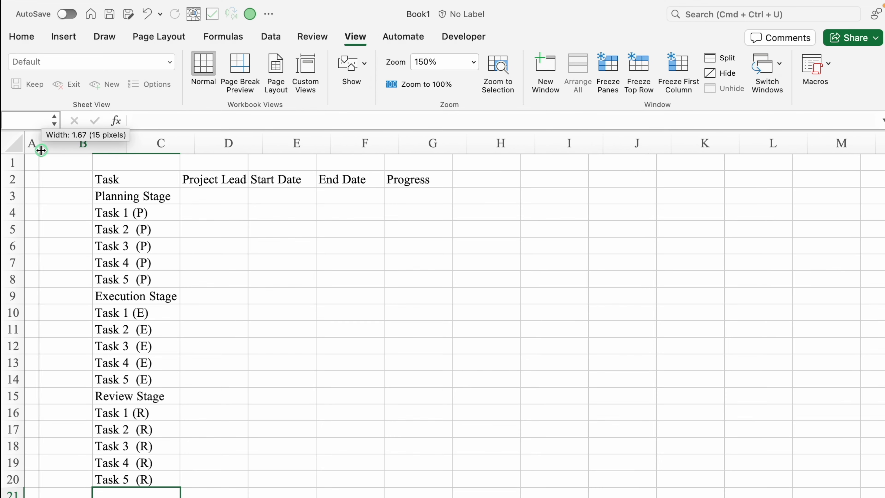
{"action": "left_click", "coordinate": [14, 144]}
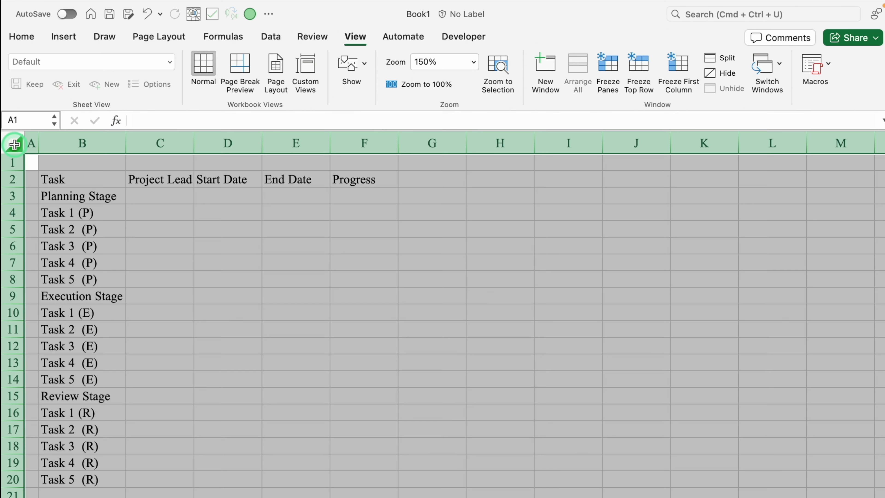
{"action": "left_click", "coordinate": [21, 35]}
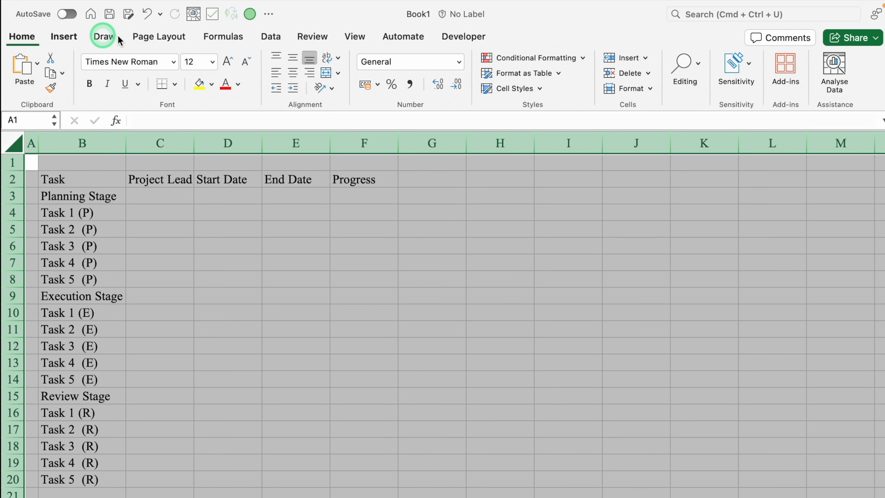
{"action": "left_click", "coordinate": [295, 62]}
Indent the task names under the Planning, Execution and Review stages by one level.
{"action": "left_click_drag", "start_coordinate": [103, 213], "coordinate": [104, 276]}
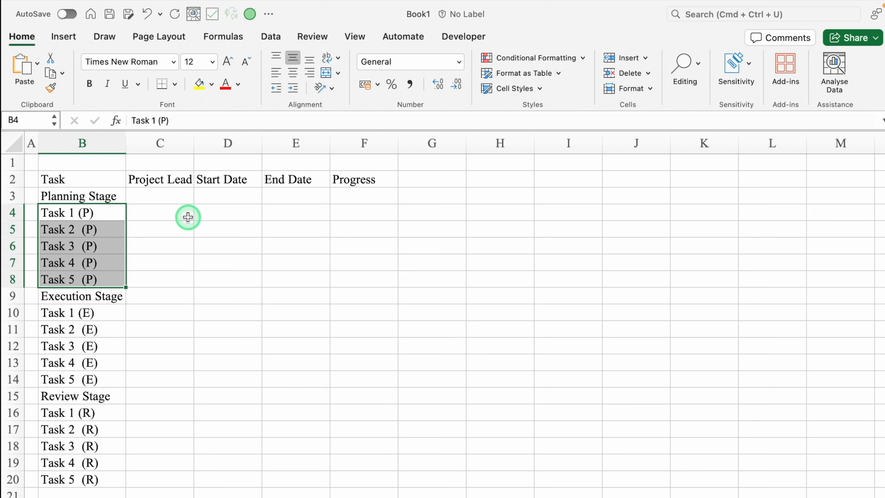
{"action": "left_click", "coordinate": [292, 88]}
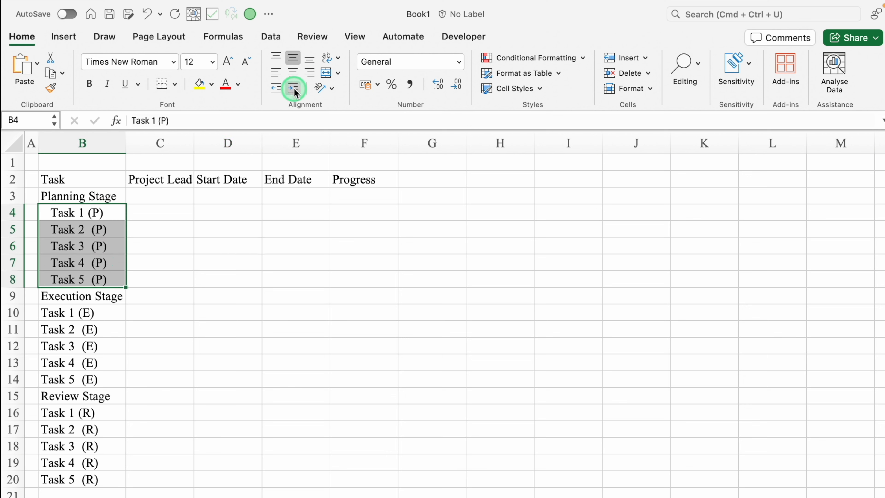
{"action": "left_click_drag", "start_coordinate": [108, 311], "coordinate": [104, 379]}
{"action": "left_click_drag", "start_coordinate": [104, 413], "coordinate": [101, 462]}
{"action": "left_click_drag", "start_coordinate": [100, 462], "coordinate": [101, 478]}
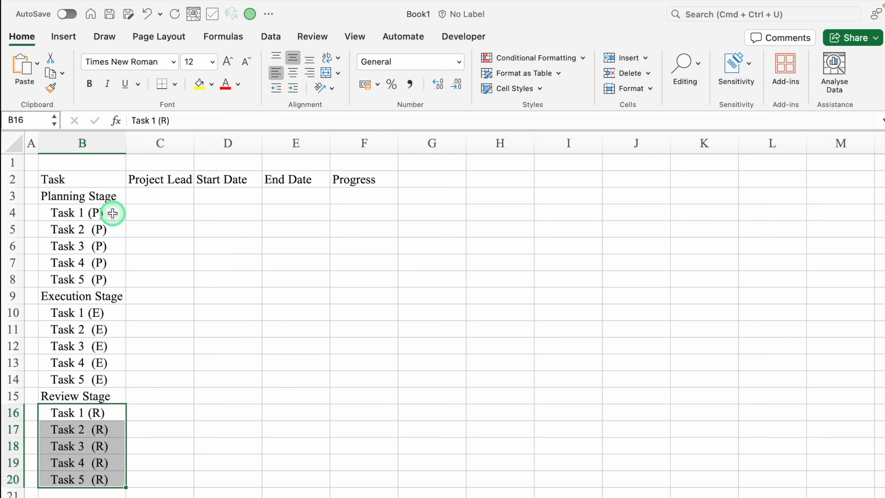
Center the header text in row 2 horizontally and increase the row's height to about 27.
{"action": "left_click", "coordinate": [11, 180]}
{"action": "left_click", "coordinate": [293, 73]}
{"action": "left_click_drag", "start_coordinate": [12, 188], "coordinate": [13, 201]}
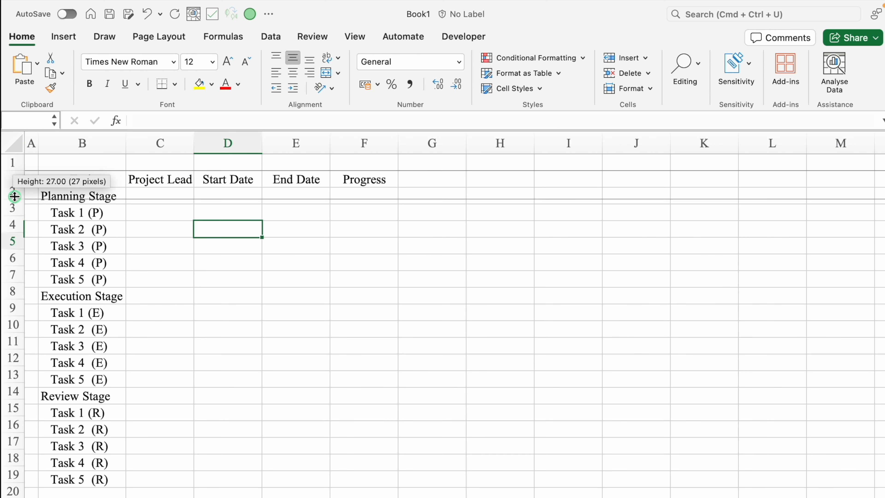
Fill the header cells B2:F2 with the standard blue and set their font colour to white.
{"action": "left_click", "coordinate": [124, 187]}
{"action": "left_click_drag", "start_coordinate": [141, 187], "coordinate": [234, 187]}
{"action": "left_click_drag", "start_coordinate": [289, 187], "coordinate": [355, 188]}
{"action": "left_click", "coordinate": [212, 84]}
{"action": "left_click", "coordinate": [267, 207]}
{"action": "left_click", "coordinate": [238, 85]}
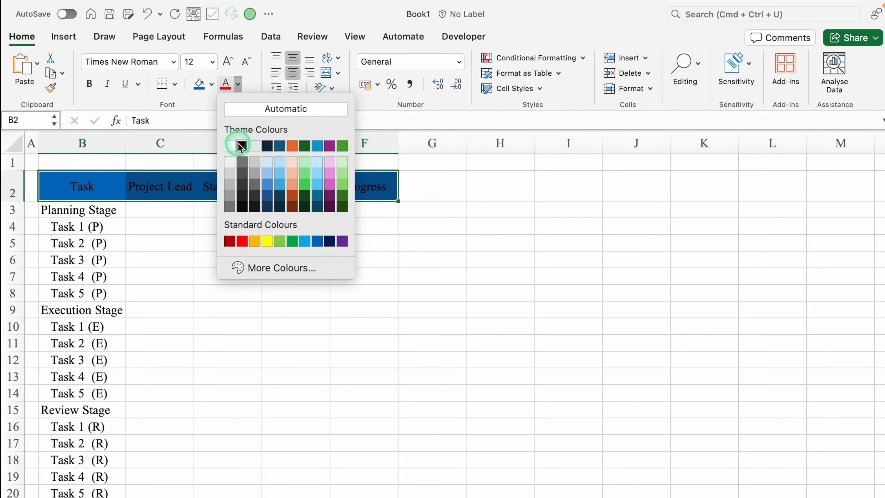
{"action": "left_click", "coordinate": [229, 145]}
Widen the Project Lead, Start Date and End Date columns and apply all borders to B2:F20.
{"action": "left_click_drag", "start_coordinate": [160, 143], "coordinate": [352, 135]}
{"action": "left_click_drag", "start_coordinate": [115, 192], "coordinate": [468, 489]}
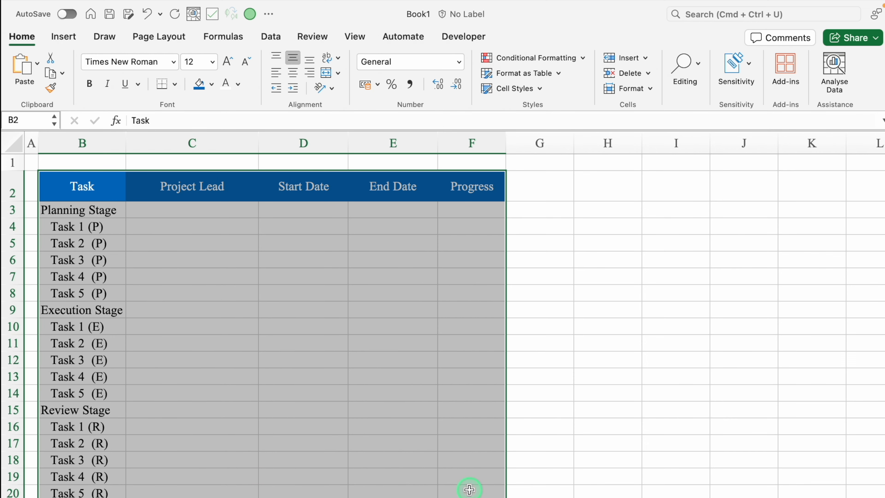
{"action": "left_click", "coordinate": [174, 84]}
{"action": "left_click", "coordinate": [197, 208]}
{"action": "left_click", "coordinate": [539, 210]}
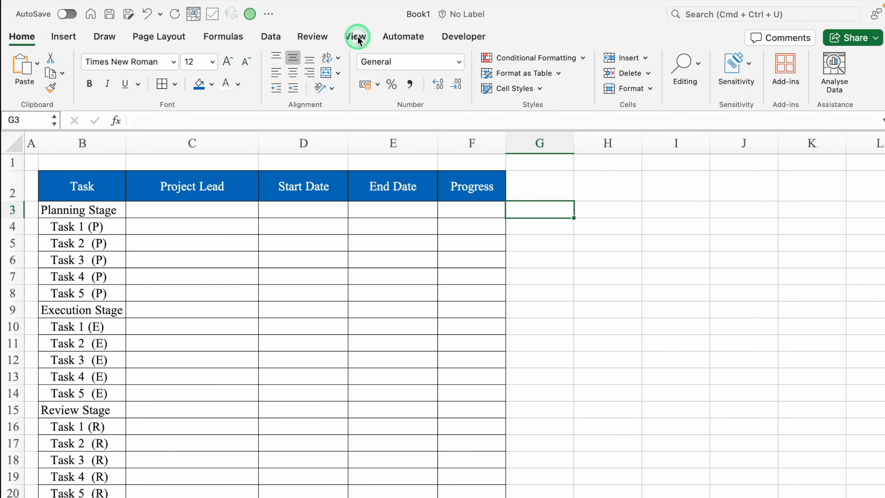
Hide the gridlines on the sheet.
{"action": "left_click", "coordinate": [356, 37]}
{"action": "left_click", "coordinate": [350, 66]}
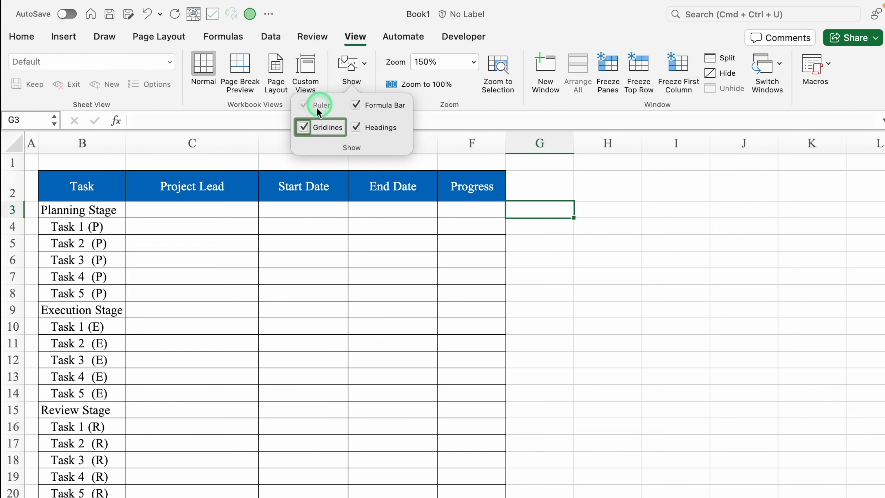
{"action": "left_click", "coordinate": [304, 128]}
{"action": "left_click", "coordinate": [508, 180]}
{"action": "scroll", "coordinate": [182, 201], "scroll_direction": "down", "scroll_amount": 1}
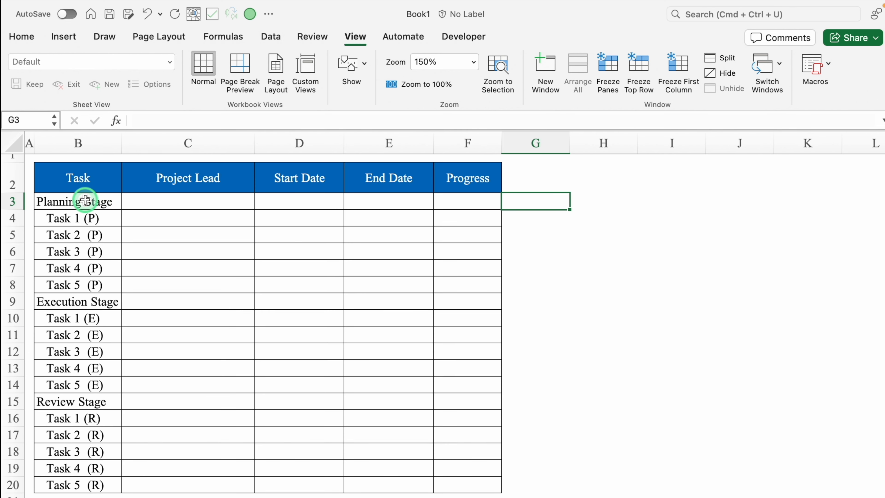
Fill the Planning Stage, Execution Stage and Review Stage rows with orange across columns B to F.
{"action": "left_click_drag", "start_coordinate": [86, 200], "coordinate": [448, 202]}
{"action": "left_click", "coordinate": [25, 38]}
{"action": "left_click", "coordinate": [212, 83]}
{"action": "left_click", "coordinate": [223, 241]}
{"action": "left_click_drag", "start_coordinate": [77, 302], "coordinate": [435, 301]}
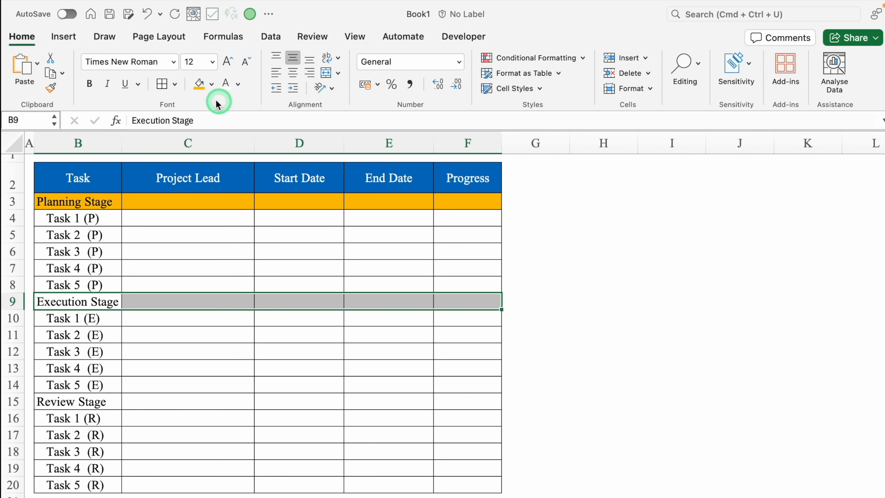
{"action": "left_click", "coordinate": [199, 85]}
{"action": "left_click_drag", "start_coordinate": [74, 401], "coordinate": [452, 402]}
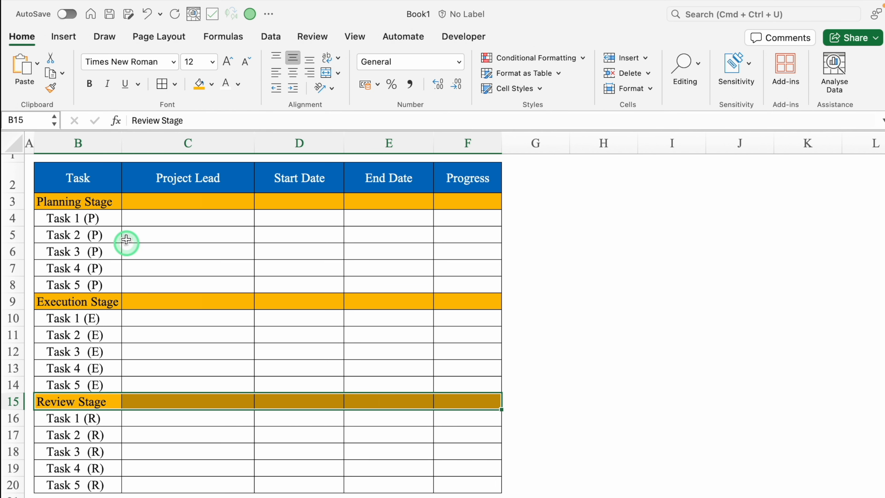
Enter Task 1 in G3 and extend the series across to Task 6 in L3.
{"action": "left_click", "coordinate": [535, 202]}
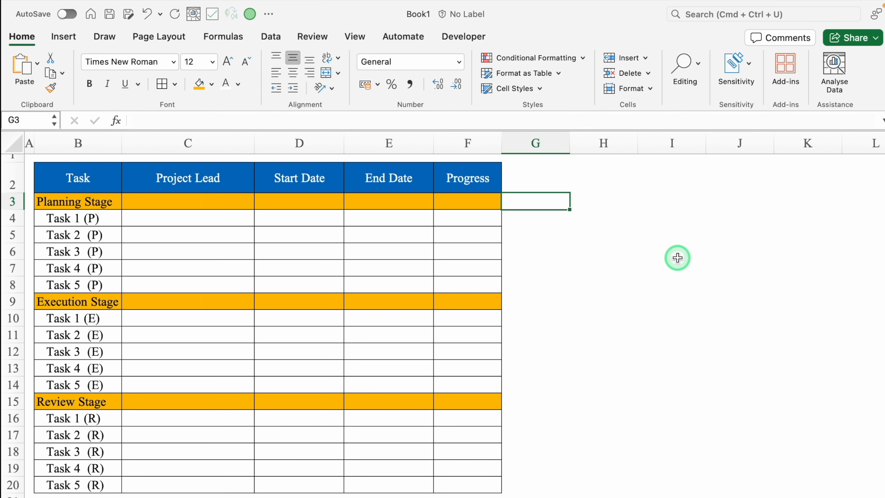
{"action": "type", "text": "Task 1"}
{"action": "left_click_drag", "start_coordinate": [570, 209], "coordinate": [845, 204]}
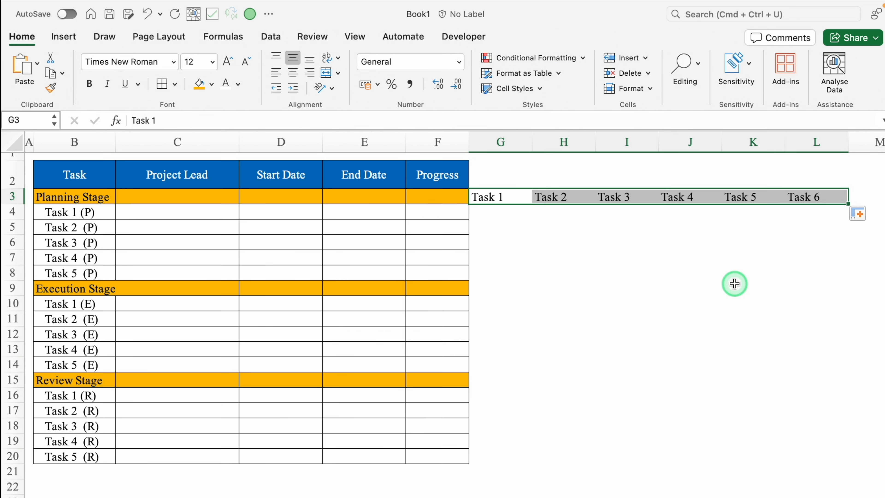
Center the task labels in G3:L3 and give them a blue fill with white text.
{"action": "left_click_drag", "start_coordinate": [500, 197], "coordinate": [808, 198]}
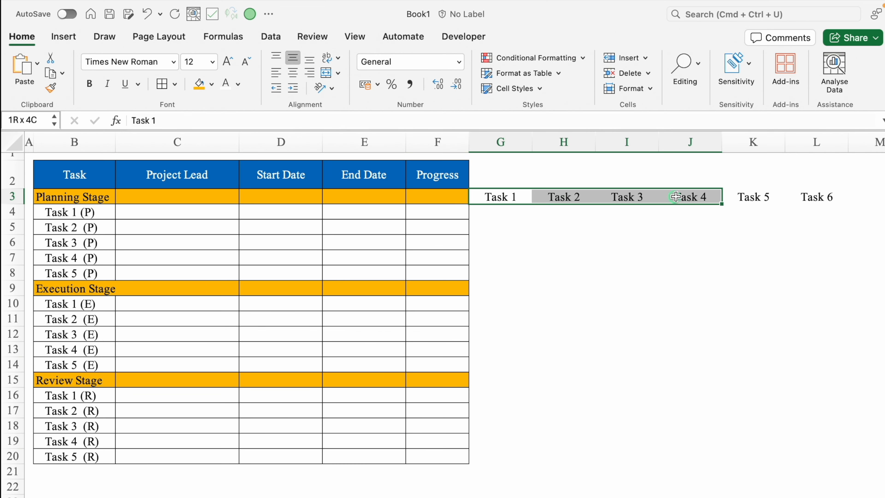
{"action": "left_click", "coordinate": [211, 85]}
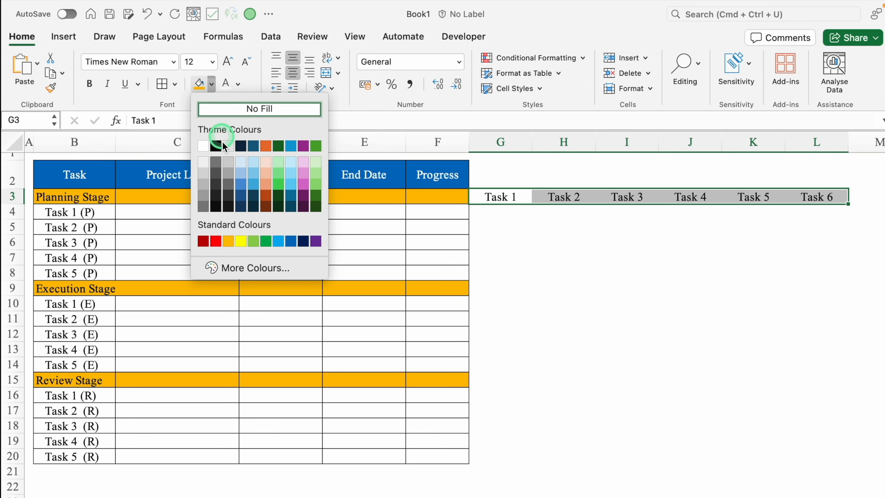
{"action": "left_click", "coordinate": [292, 244]}
{"action": "left_click", "coordinate": [226, 84]}
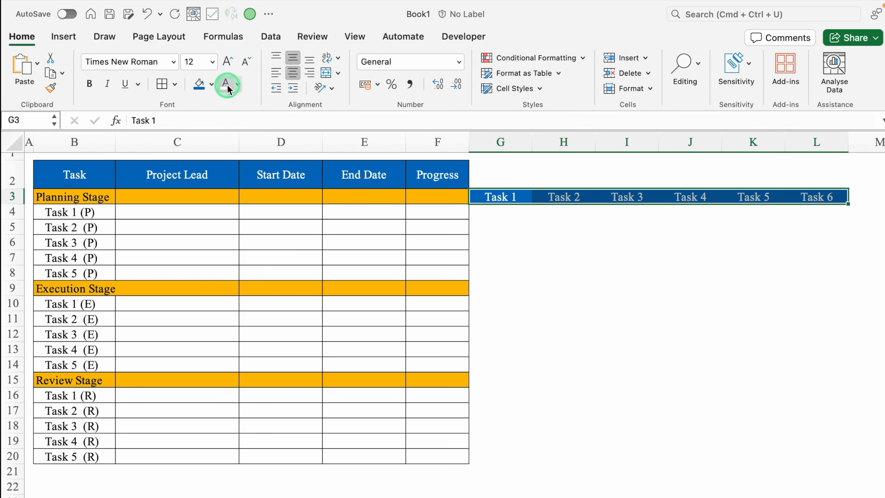
Merge and center G2:L2 above the task labels, fill it with orange and enter the heading Status.
{"action": "left_click_drag", "start_coordinate": [516, 174], "coordinate": [812, 174]}
{"action": "left_click", "coordinate": [328, 75]}
{"action": "left_click", "coordinate": [211, 84]}
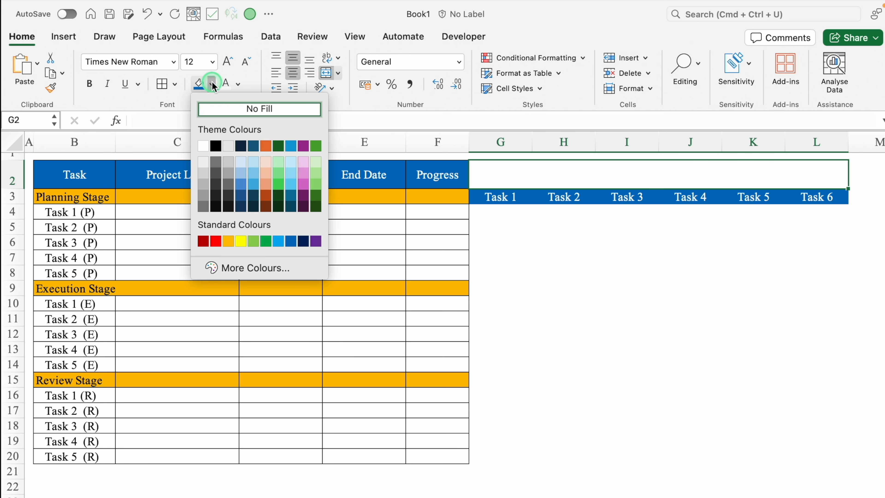
{"action": "left_click", "coordinate": [229, 240]}
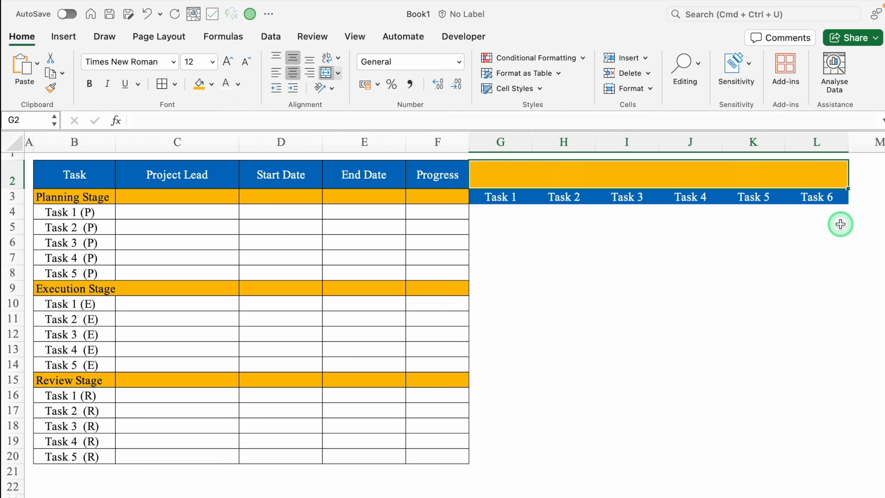
{"action": "type", "text": "Status"}
{"action": "key", "text": "Return"}
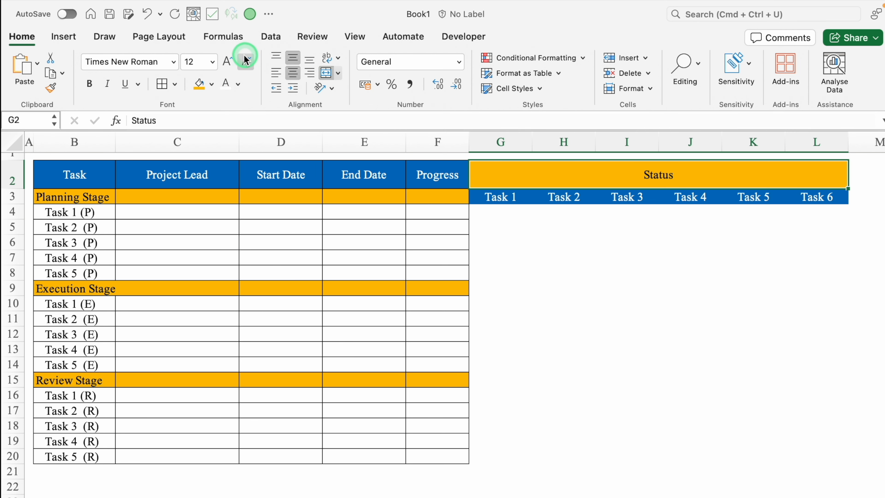
Enlarge the Status heading's font by five size increments.
{"action": "left_click", "coordinate": [227, 62]}
{"action": "left_click", "coordinate": [227, 62]}
{"action": "left_click", "coordinate": [228, 62]}
{"action": "left_click", "coordinate": [227, 62]}
{"action": "left_click", "coordinate": [227, 62]}
Apply all borders to the Status heading and the status cells G4:L20.
{"action": "left_click", "coordinate": [163, 85]}
{"action": "left_click_drag", "start_coordinate": [528, 216], "coordinate": [684, 265]}
{"action": "left_click_drag", "start_coordinate": [748, 292], "coordinate": [836, 456]}
{"action": "left_click", "coordinate": [163, 85]}
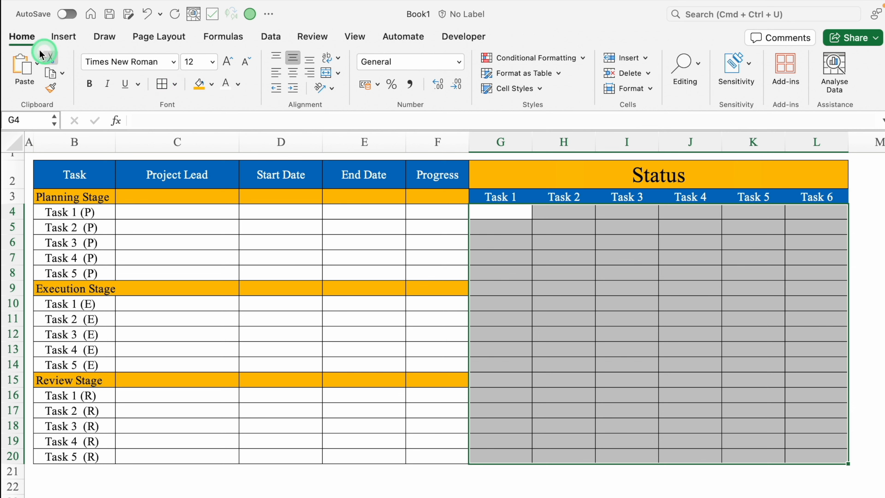
Create a conditional formatting rule on G4:L20 for cells equal to Done.
{"action": "left_click", "coordinate": [550, 59]}
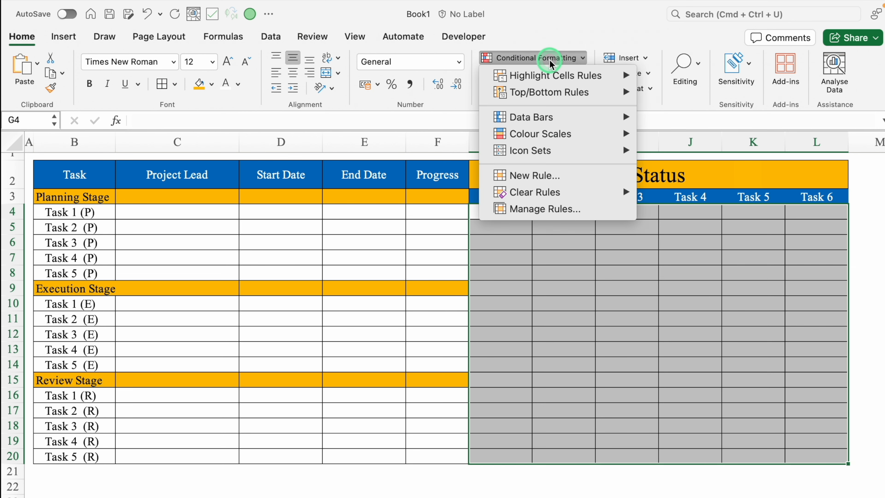
{"action": "mouse_move", "coordinate": [592, 76]}
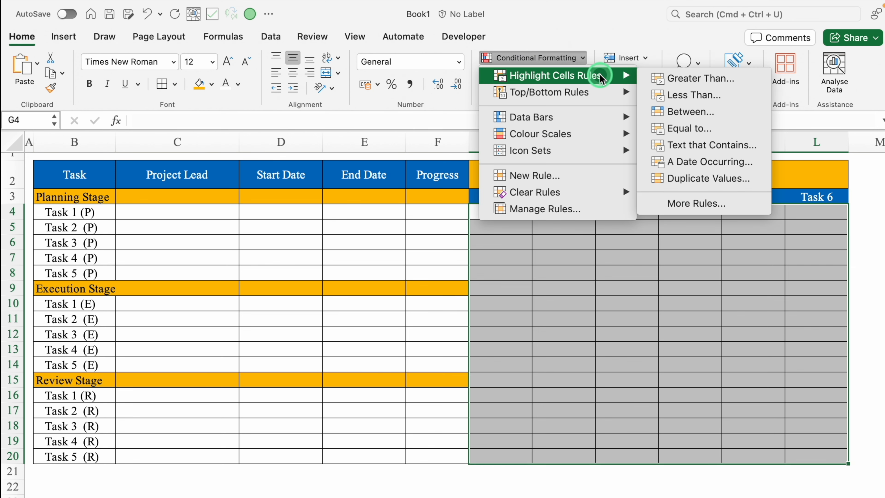
{"action": "left_click", "coordinate": [699, 131]}
{"action": "left_click", "coordinate": [597, 236]}
{"action": "type", "text": "Done"}
Choose a customised format for the Done rule with a green background colour.
{"action": "left_click", "coordinate": [440, 215]}
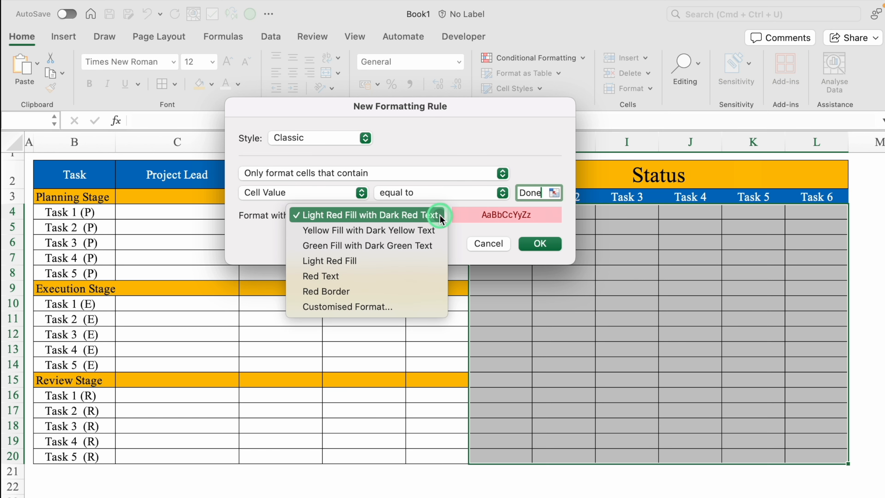
{"action": "left_click", "coordinate": [385, 306]}
{"action": "left_click", "coordinate": [513, 71]}
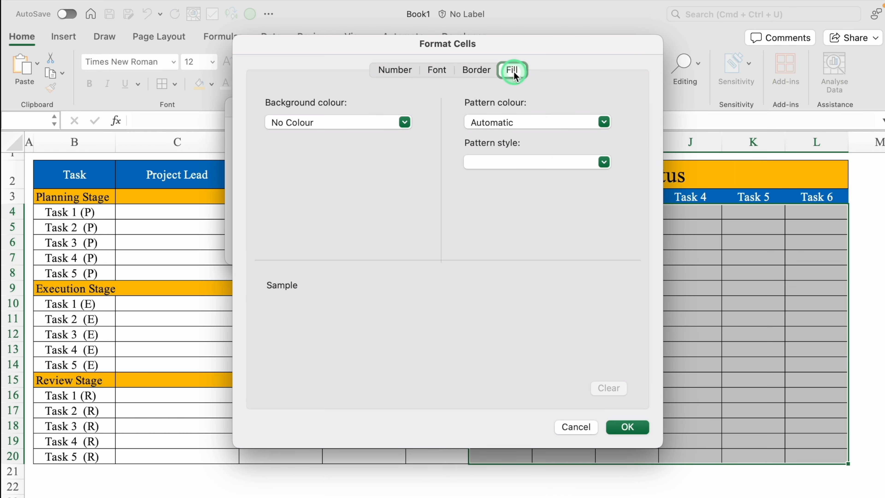
{"action": "left_click", "coordinate": [404, 121]}
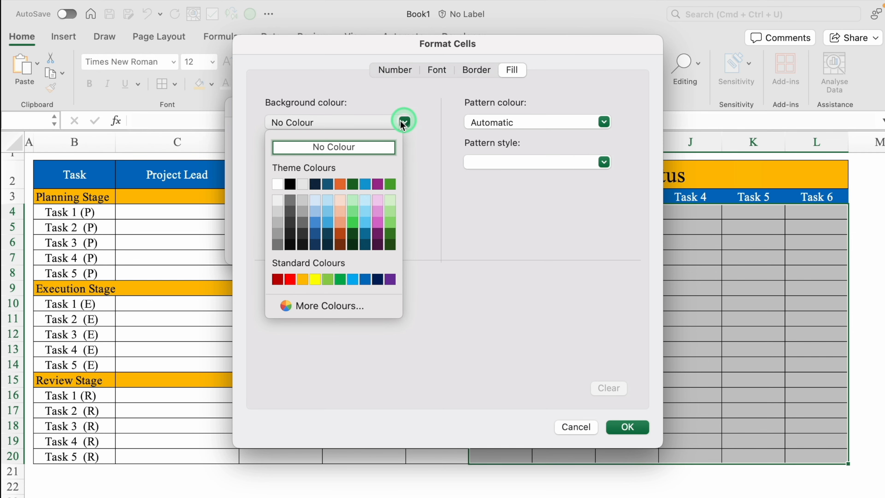
{"action": "left_click", "coordinate": [340, 279]}
Set the Done rule's font colour to green and apply the rule.
{"action": "left_click", "coordinate": [436, 71]}
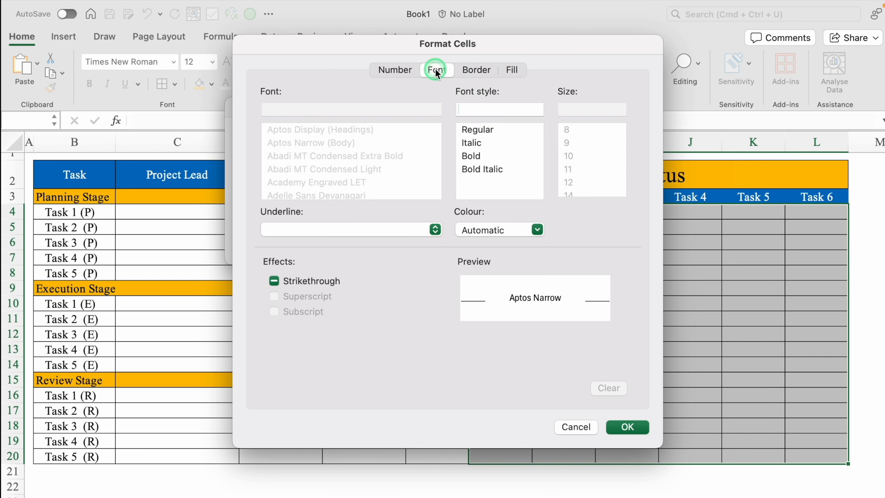
{"action": "left_click", "coordinate": [537, 229]}
{"action": "left_click", "coordinate": [534, 386]}
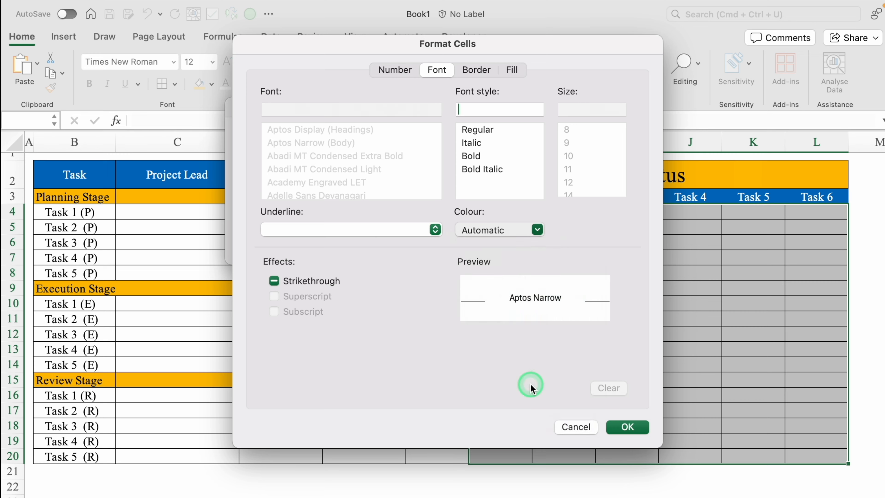
{"action": "left_click", "coordinate": [627, 426]}
{"action": "left_click", "coordinate": [539, 242]}
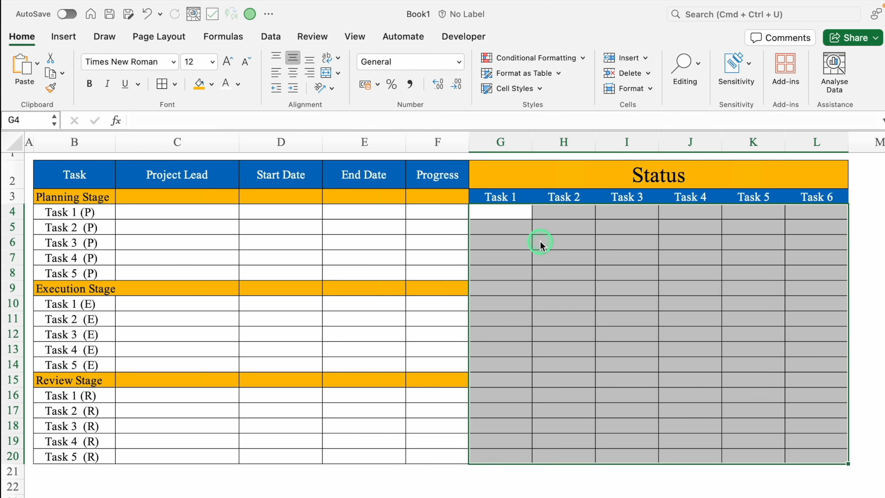
Create a second conditional formatting rule on G4:L20 for cells equal to Pending.
{"action": "left_click", "coordinate": [539, 61]}
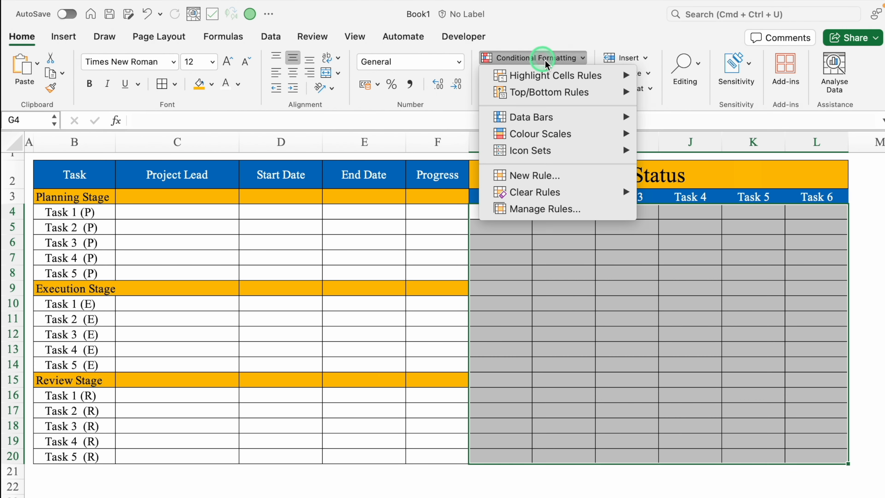
{"action": "mouse_move", "coordinate": [571, 79]}
{"action": "left_click", "coordinate": [693, 127]}
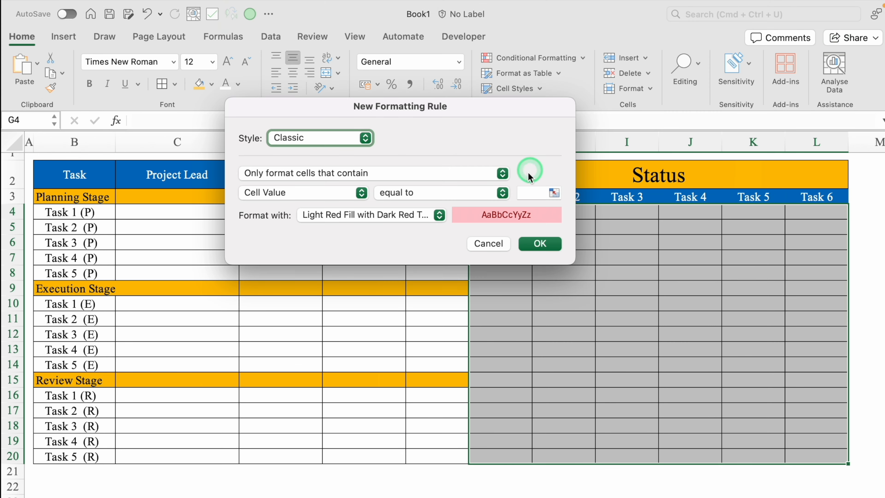
{"action": "left_click", "coordinate": [529, 194]}
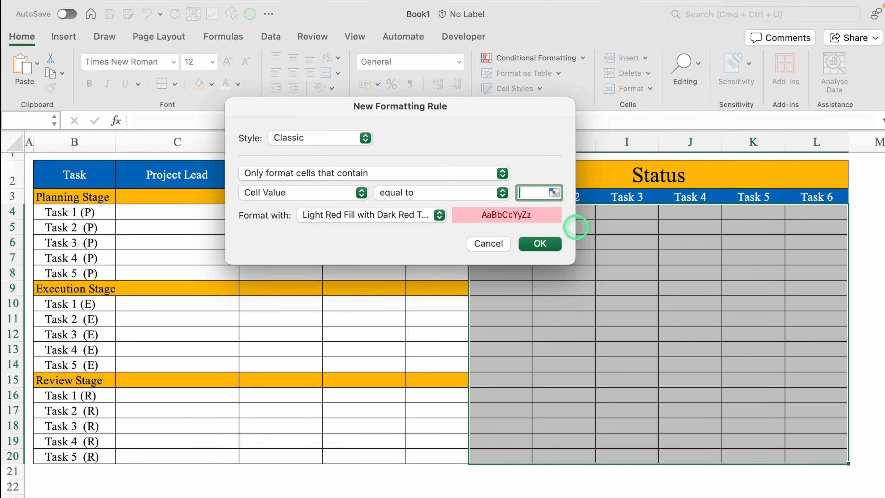
Choose a customised format for the Pending rule with a red background colour.
{"action": "left_click", "coordinate": [439, 215]}
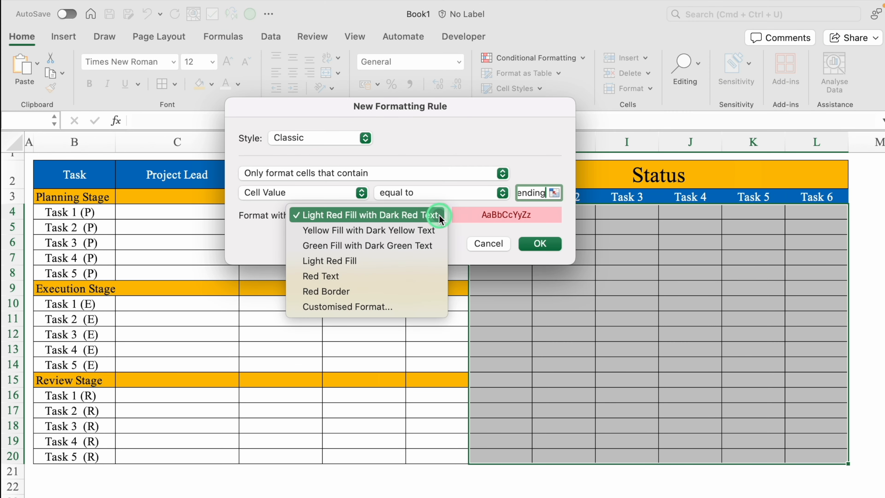
{"action": "left_click", "coordinate": [375, 306]}
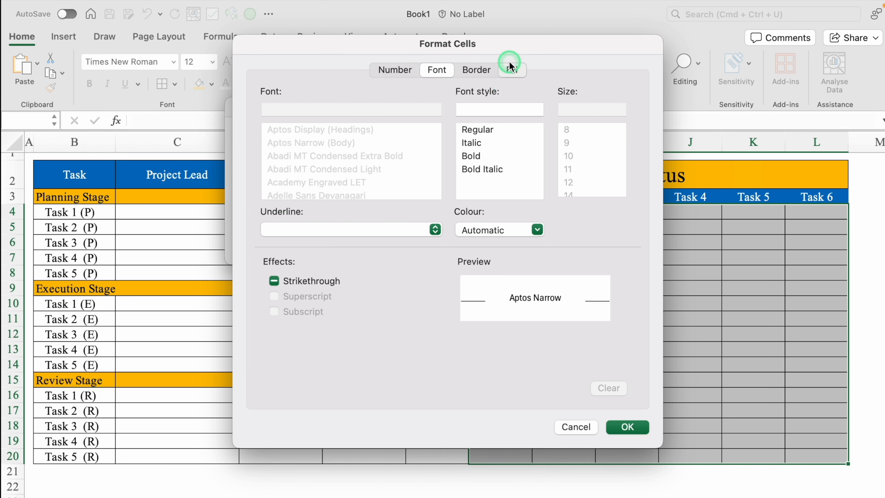
{"action": "left_click", "coordinate": [511, 69]}
{"action": "left_click", "coordinate": [404, 122]}
{"action": "left_click", "coordinate": [290, 279]}
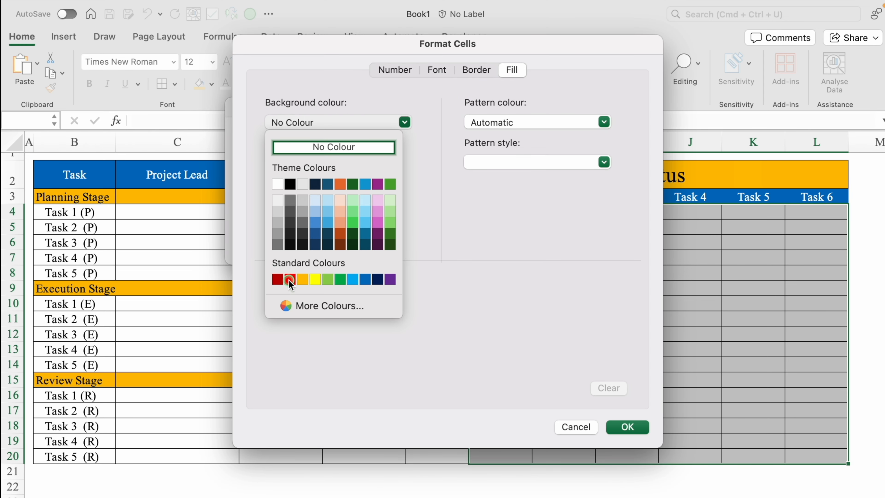
Set the Pending rule's font colour to red and apply the rule.
{"action": "left_click", "coordinate": [442, 70]}
{"action": "left_click", "coordinate": [537, 229]}
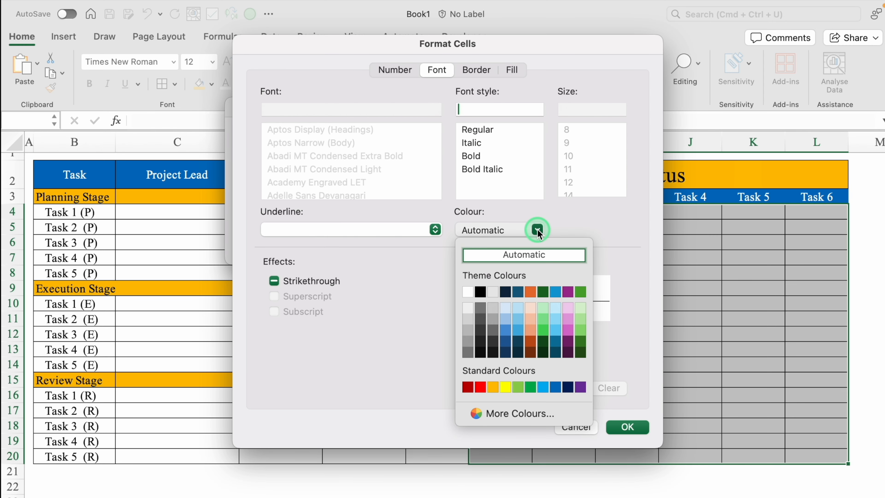
{"action": "left_click", "coordinate": [481, 387]}
{"action": "left_click", "coordinate": [627, 426]}
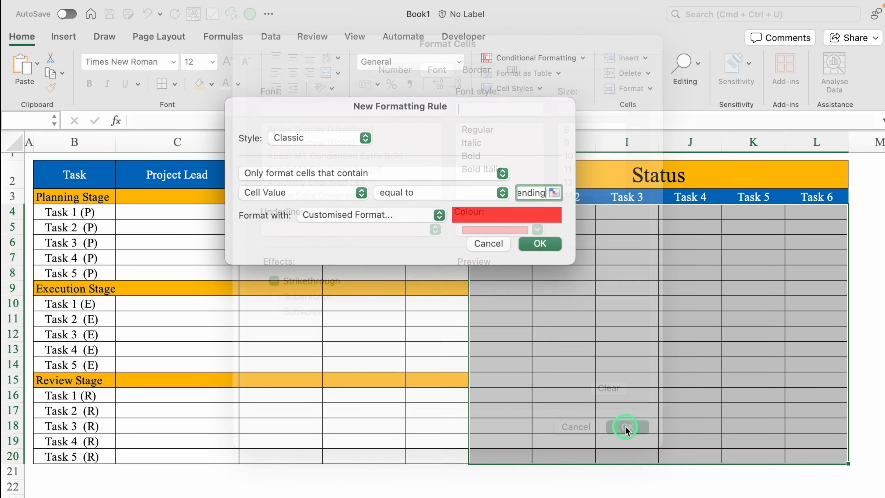
{"action": "left_click", "coordinate": [538, 244]}
Apply list data validation to the status cells G4:L20 with the source Done,Pending.
{"action": "left_click", "coordinate": [270, 36]}
{"action": "left_click", "coordinate": [618, 64]}
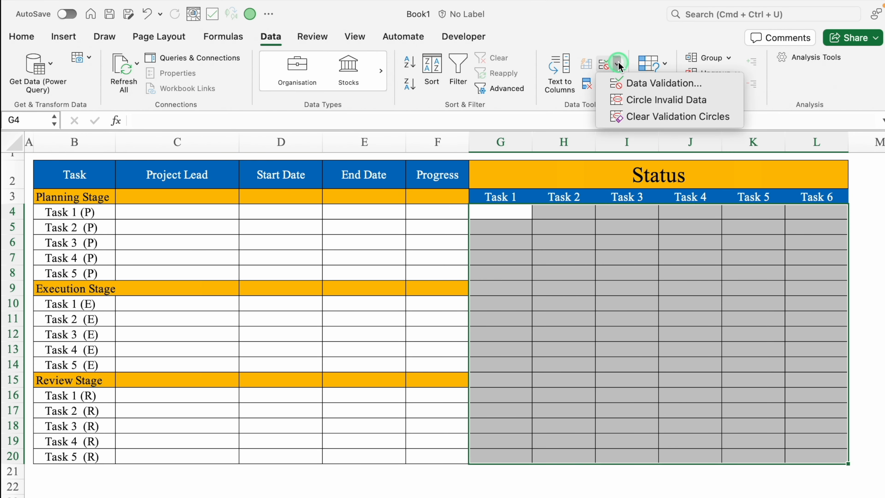
{"action": "left_click", "coordinate": [655, 83]}
{"action": "left_click", "coordinate": [441, 163]}
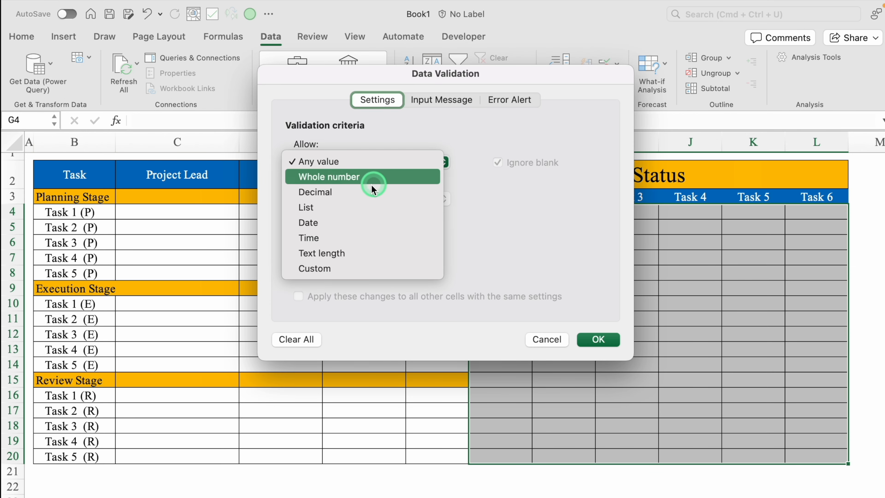
{"action": "left_click", "coordinate": [357, 205]}
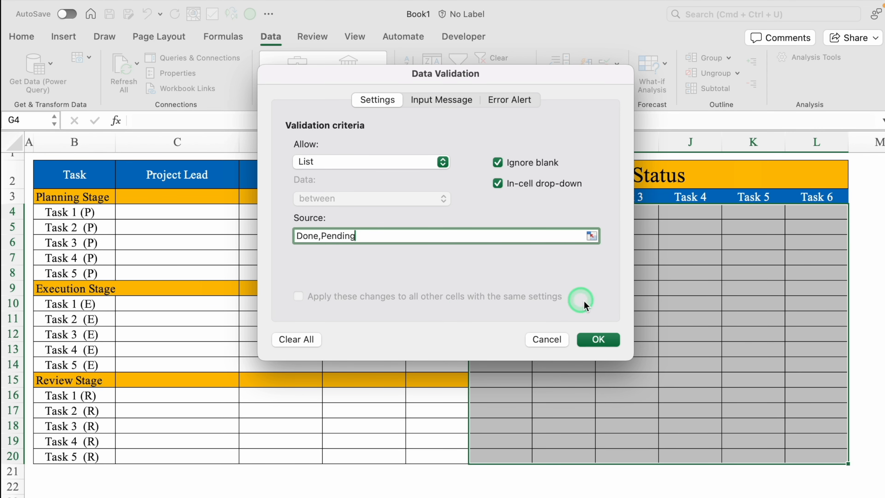
{"action": "left_click", "coordinate": [598, 339]}
Set the status in G4 to Done and in H4 to Pending using the in-cell lists.
{"action": "left_click", "coordinate": [524, 213]}
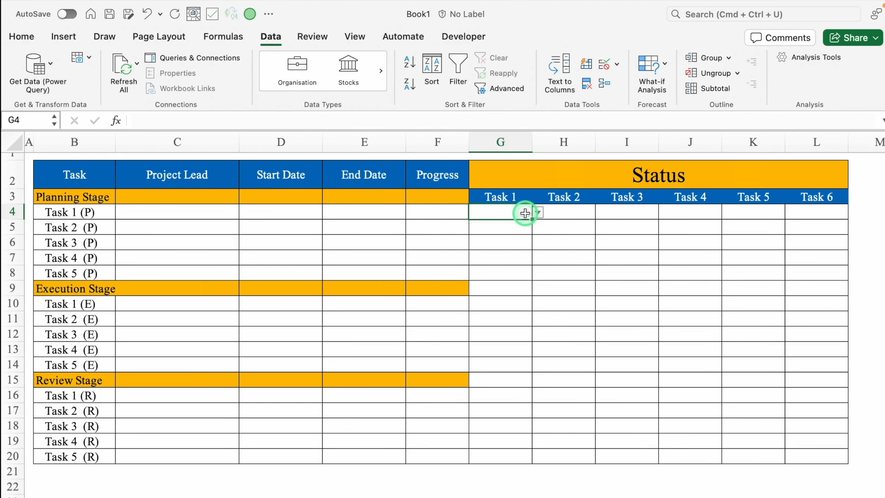
{"action": "left_click", "coordinate": [538, 212]}
{"action": "left_click", "coordinate": [498, 229]}
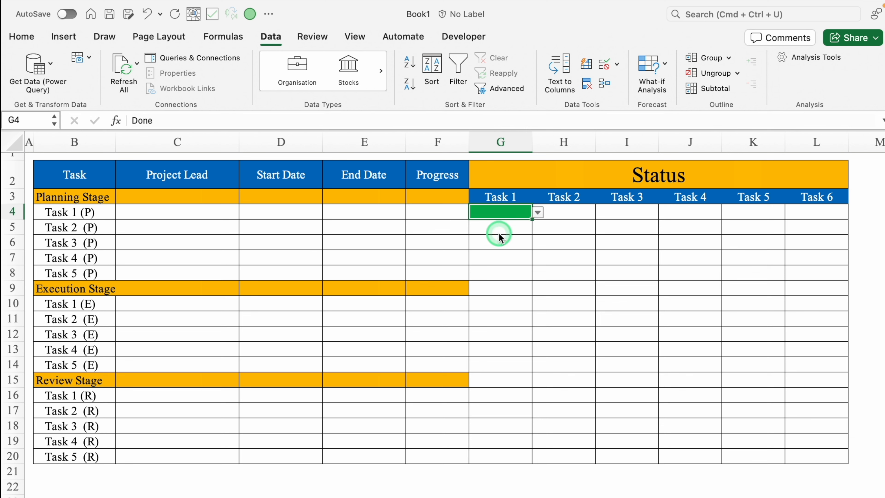
{"action": "left_click", "coordinate": [570, 209]}
{"action": "left_click", "coordinate": [601, 213]}
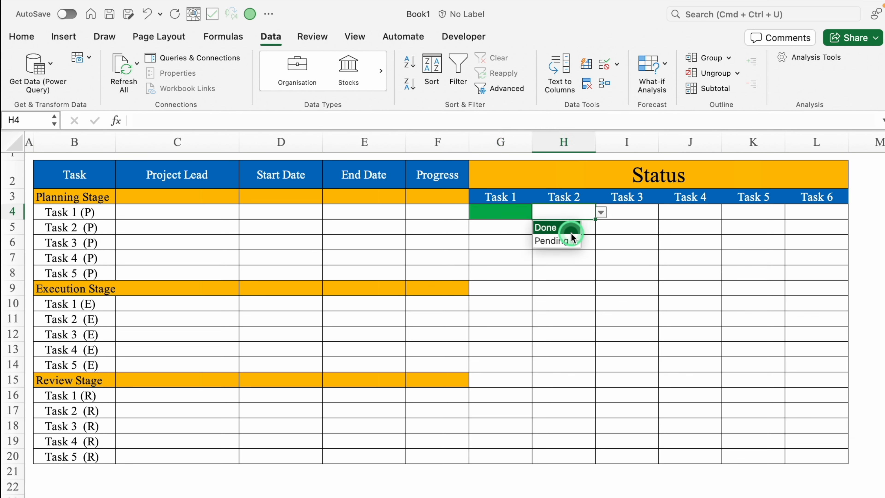
{"action": "left_click", "coordinate": [571, 240]}
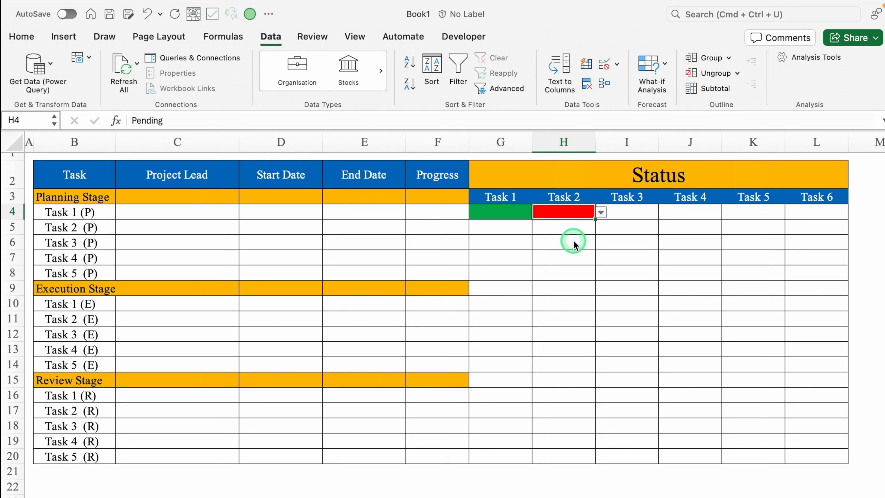
Fill G4's Done status across to column L and down to row 20, and clear it from stage rows 9 and 15.
{"action": "left_click", "coordinate": [529, 217]}
{"action": "left_click_drag", "start_coordinate": [532, 219], "coordinate": [832, 227]}
{"action": "left_click_drag", "start_coordinate": [848, 219], "coordinate": [846, 460]}
{"action": "left_click_drag", "start_coordinate": [500, 288], "coordinate": [816, 288]}
{"action": "key", "text": "Delete"}
{"action": "left_click_drag", "start_coordinate": [491, 378], "coordinate": [816, 380]}
{"action": "key", "text": "Delete"}
Set the Planning Stage statuses in I4:L4, H6:I6, K6:L6, G7:H7 and L7 to Pending.
{"action": "left_click", "coordinate": [620, 212]}
{"action": "left_click", "coordinate": [662, 212]}
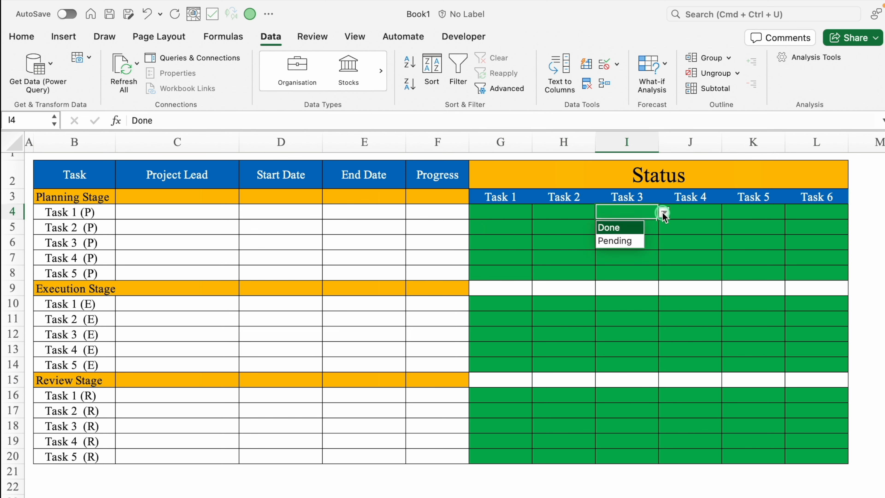
{"action": "left_click", "coordinate": [640, 240]}
{"action": "left_click", "coordinate": [816, 212]}
{"action": "left_click", "coordinate": [853, 212]}
{"action": "left_click", "coordinate": [829, 240]}
{"action": "left_click", "coordinate": [505, 258]}
{"action": "left_click", "coordinate": [538, 258]}
{"action": "left_click", "coordinate": [506, 286]}
Set the statuses in G10:I10, I11:L11, G12:I12, J13:L13, H14, J14, L14, G16:H16, I17:L17 and J18 to Pending.
{"action": "left_click", "coordinate": [514, 332]}
{"action": "left_click_drag", "start_coordinate": [529, 309], "coordinate": [634, 306]}
{"action": "left_click", "coordinate": [627, 319]}
{"action": "left_click", "coordinate": [664, 319]}
{"action": "left_click", "coordinate": [641, 348]}
{"action": "left_click_drag", "start_coordinate": [656, 325], "coordinate": [818, 322]}
{"action": "left_click", "coordinate": [501, 335]}
{"action": "left_click", "coordinate": [537, 334]}
{"action": "left_click", "coordinate": [509, 363]}
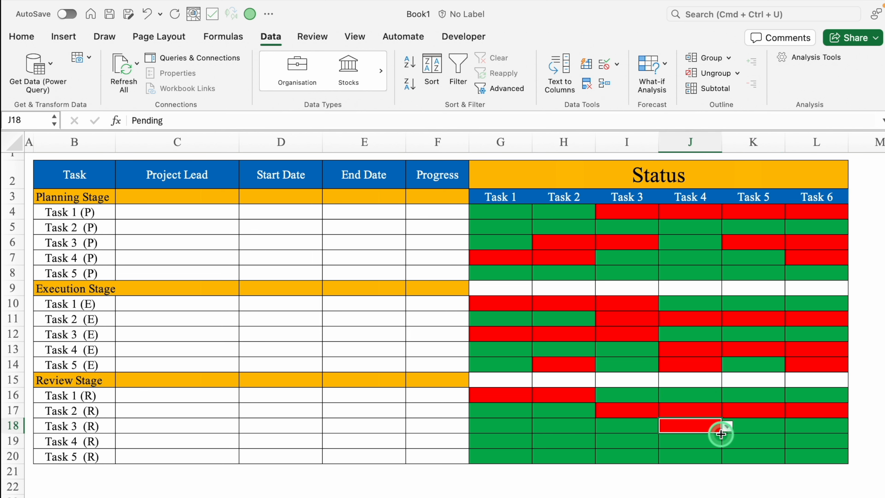
Extend the Pending status from J18 to L18 and set H19, K19, G20, I20 and L20 to Pending.
{"action": "left_click_drag", "start_coordinate": [720, 432], "coordinate": [817, 427]}
{"action": "left_click", "coordinate": [564, 441]}
{"action": "left_click", "coordinate": [501, 456]}
{"action": "left_click", "coordinate": [689, 456]}
{"action": "left_click", "coordinate": [640, 457]}
{"action": "left_click", "coordinate": [816, 456]}
Copy the names in B3:B17 of the names list sheet into the three stages' Project Lead cells with Paste Special, five per stage.
{"action": "left_click", "coordinate": [806, 497]}
{"action": "left_click", "coordinate": [169, 212]}
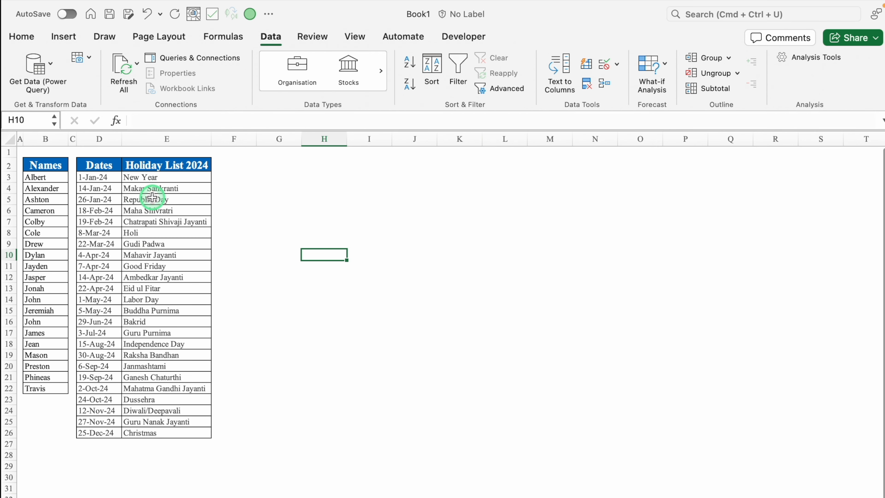
{"action": "left_click_drag", "start_coordinate": [53, 177], "coordinate": [46, 222]}
{"action": "key", "text": "super+c"}
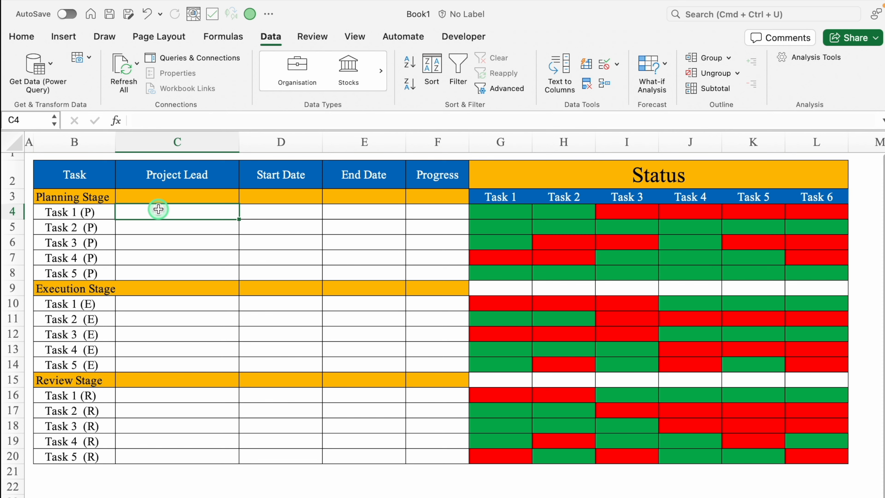
{"action": "right_click", "coordinate": [158, 211]}
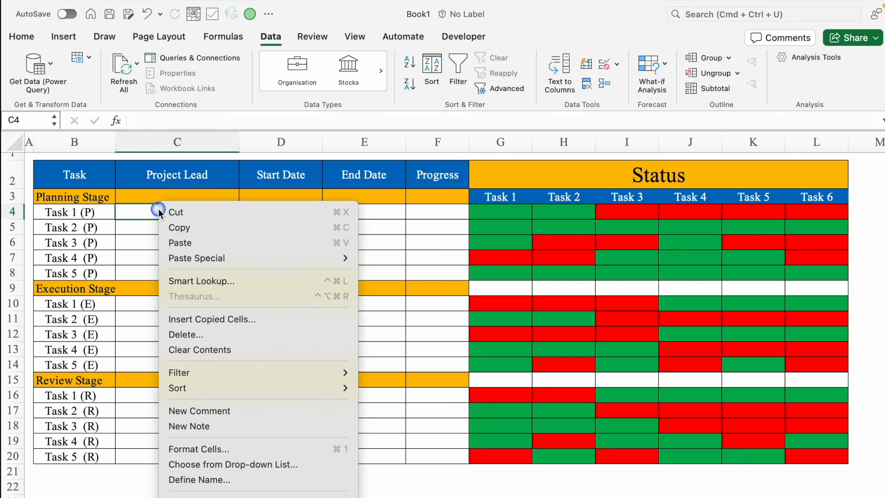
{"action": "mouse_move", "coordinate": [247, 258]}
{"action": "left_click", "coordinate": [408, 379]}
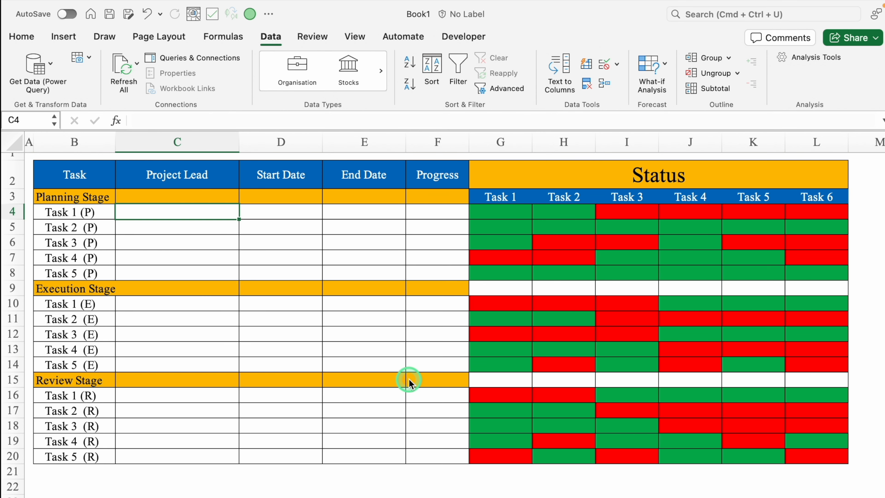
Enter the start date 01/04/2024 in D4 and centre it in the cell.
{"action": "left_click", "coordinate": [277, 208]}
{"action": "left_click", "coordinate": [346, 216]}
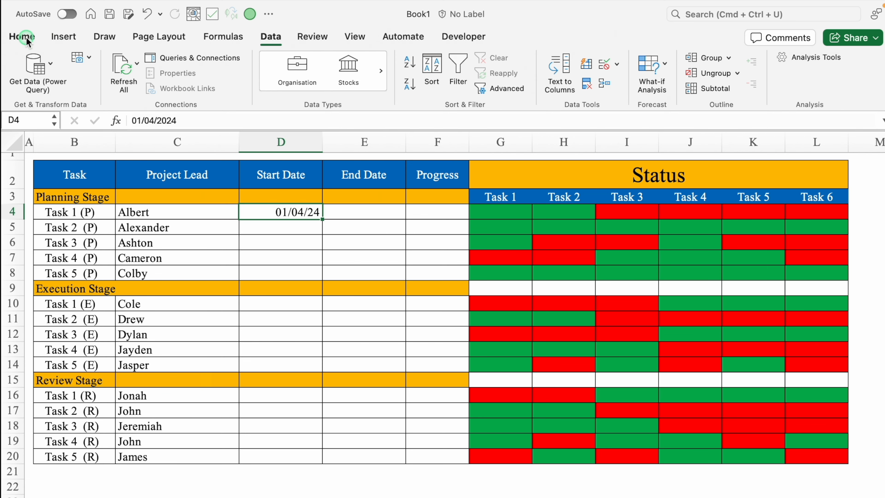
{"action": "left_click", "coordinate": [27, 37]}
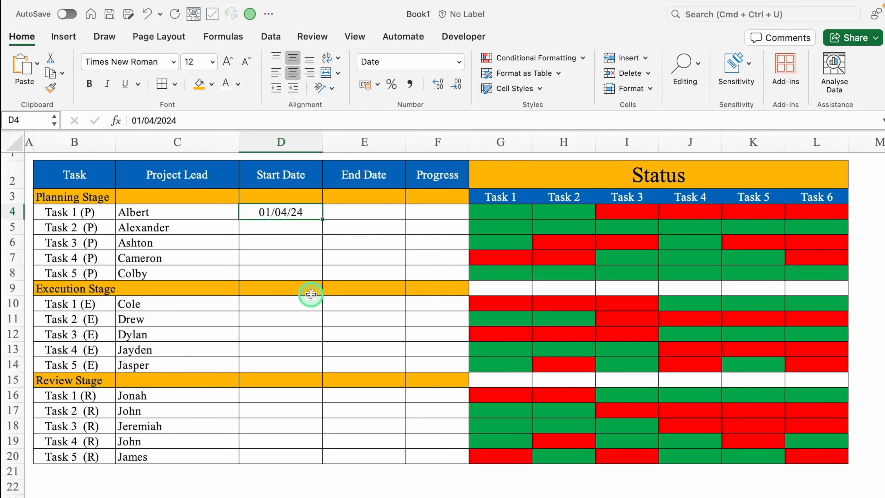
Format D4 as a date with the English (United States) locale in the 1-Apr-24 style.
{"action": "key", "text": "super+1"}
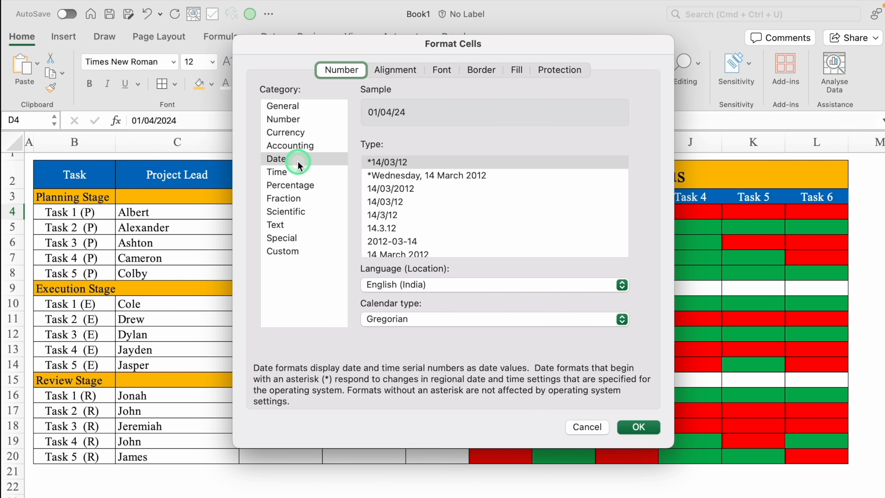
{"action": "left_click", "coordinate": [539, 284]}
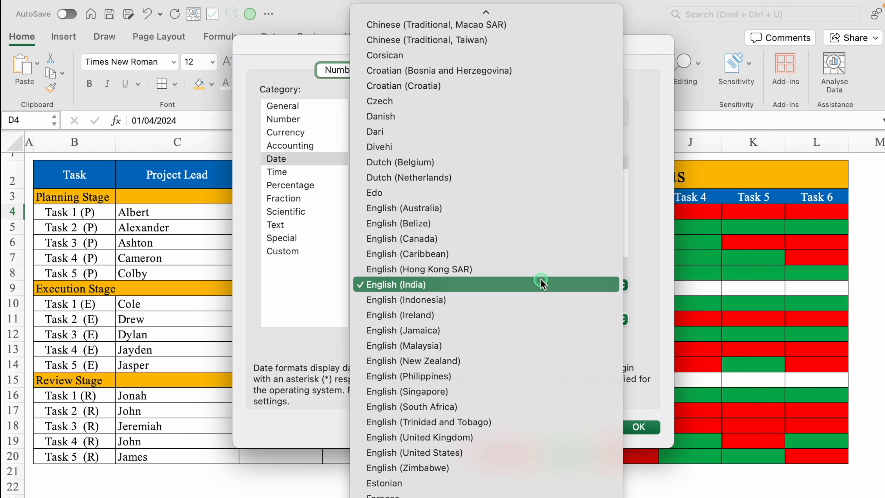
{"action": "left_click", "coordinate": [440, 453]}
{"action": "left_click", "coordinate": [441, 229]}
{"action": "left_click", "coordinate": [641, 426]}
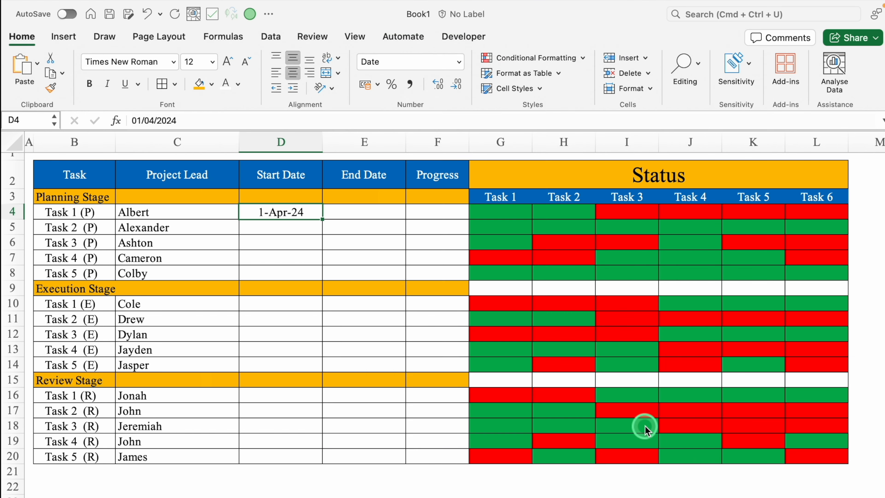
Extend the start date from D4 into E4 and change its month to 5 for an end date of 2-May-24.
{"action": "left_click_drag", "start_coordinate": [322, 218], "coordinate": [365, 217]}
{"action": "left_click", "coordinate": [356, 213]}
{"action": "left_click", "coordinate": [154, 120]}
{"action": "key", "text": "BackSpace"}
{"action": "type", "text": "5"}
Fill daily start and end dates down each stage, beginning Execution at 5-Apr-24 and 9-Apr-24 and Review at 12-Apr-24 and 16-Apr-24.
{"action": "left_click", "coordinate": [307, 213]}
{"action": "left_click_drag", "start_coordinate": [322, 218], "coordinate": [322, 276]}
{"action": "left_click", "coordinate": [404, 219]}
{"action": "left_click_drag", "start_coordinate": [403, 218], "coordinate": [401, 274]}
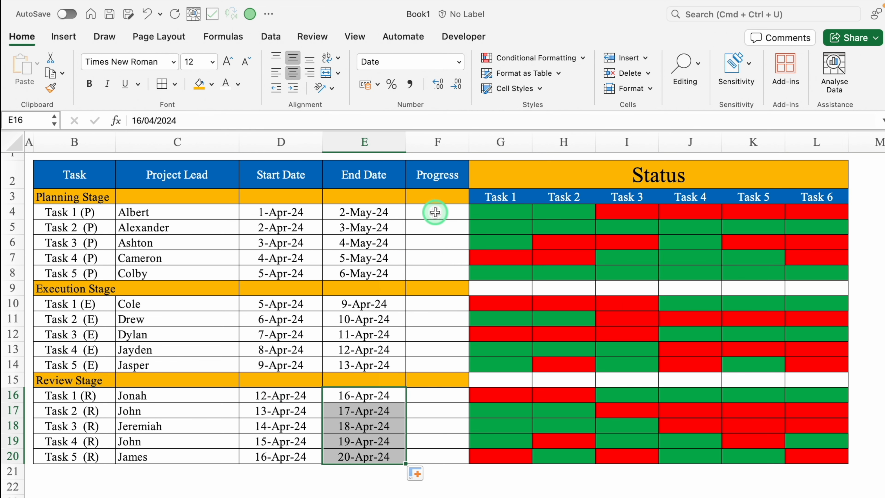
Enter the formula =COUNTIF(G4:L4,"Done") in the Progress cell F4.
{"action": "left_click", "coordinate": [435, 211]}
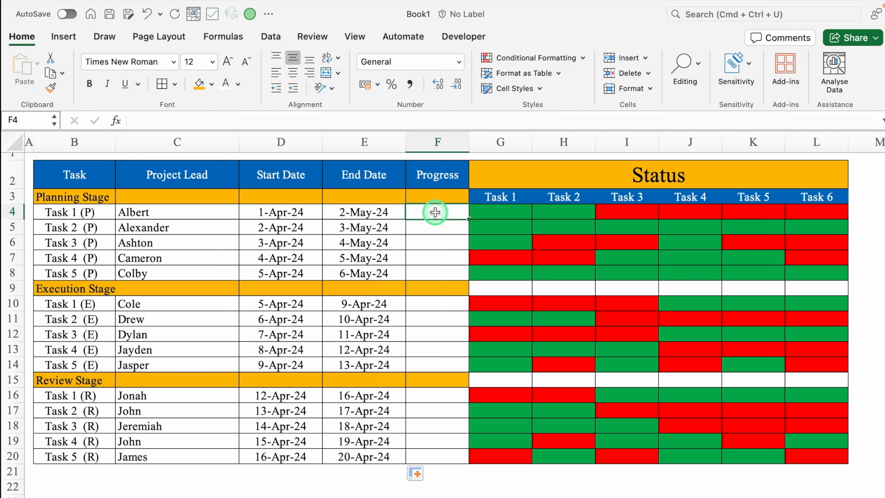
{"action": "type", "text": "="}
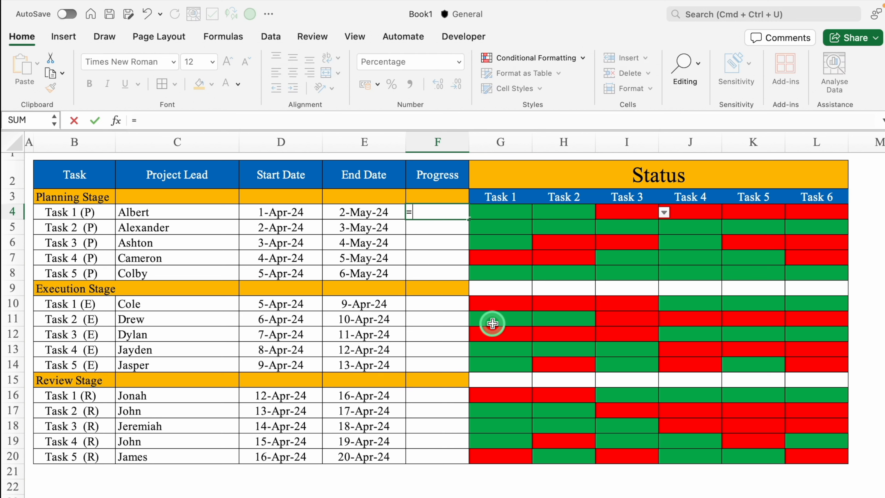
{"action": "type", "text": "countif("}
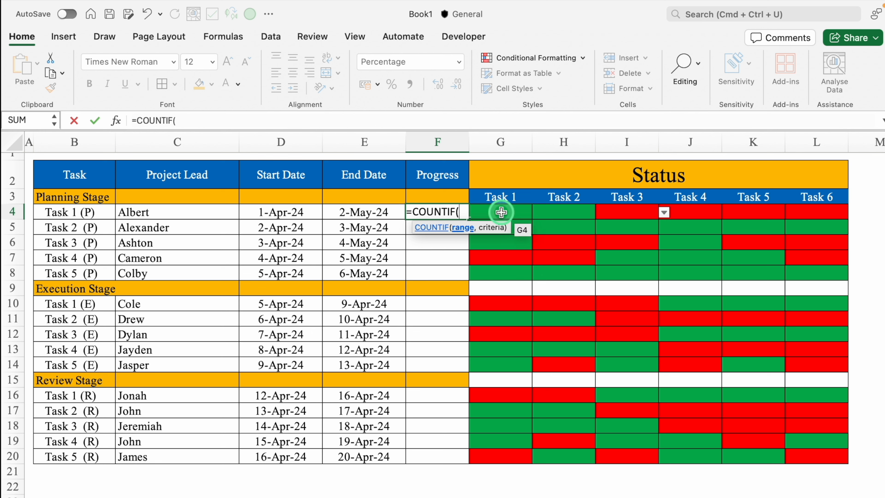
{"action": "left_click_drag", "start_coordinate": [501, 211], "coordinate": [804, 210]}
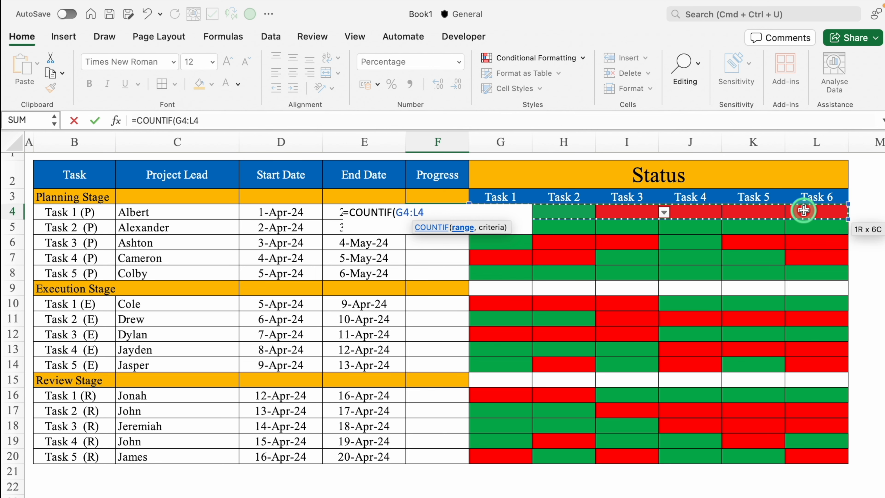
{"action": "type", "text": ",\"Done"}
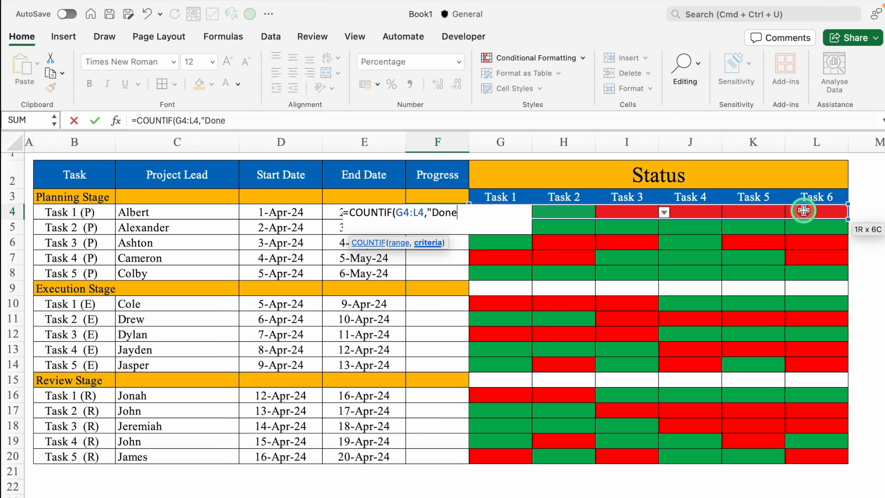
{"action": "type", "text": "\")"}
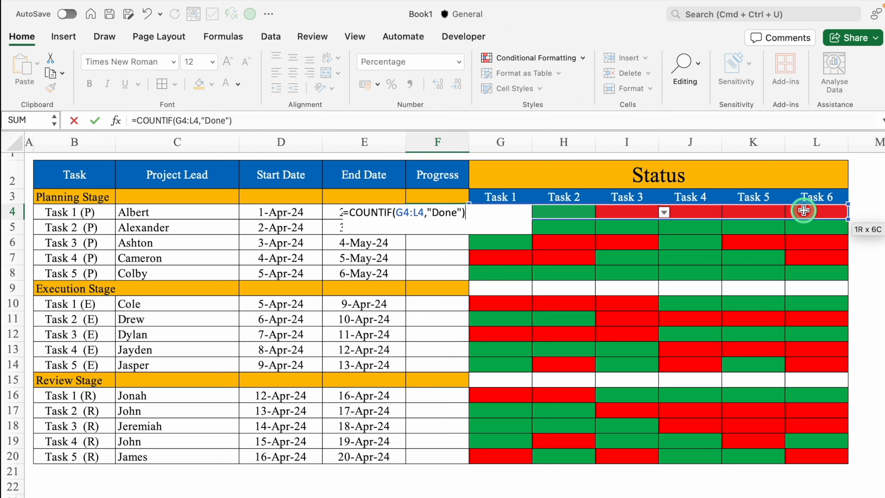
{"action": "key", "text": "Return"}
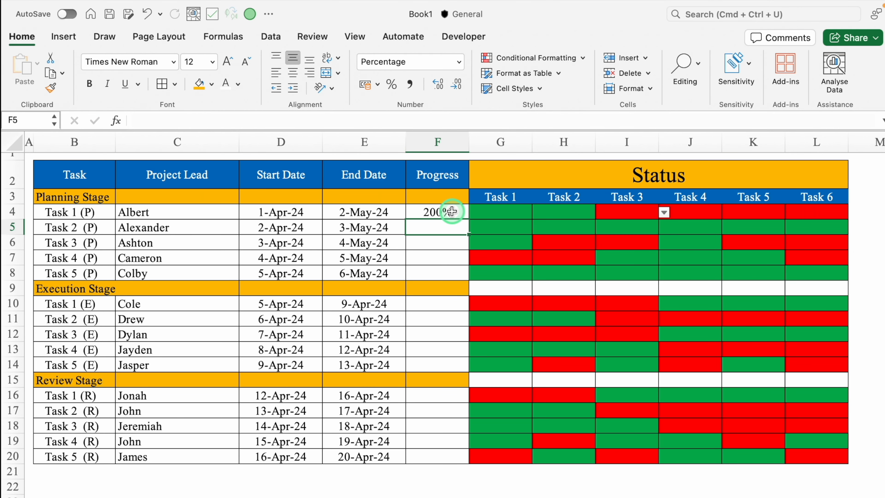
Extend F4's progress formula to =COUNTIF(G4:L4,"Done")/COUNTA(G4:L4).
{"action": "left_click", "coordinate": [452, 212]}
{"action": "double_click", "coordinate": [452, 212]}
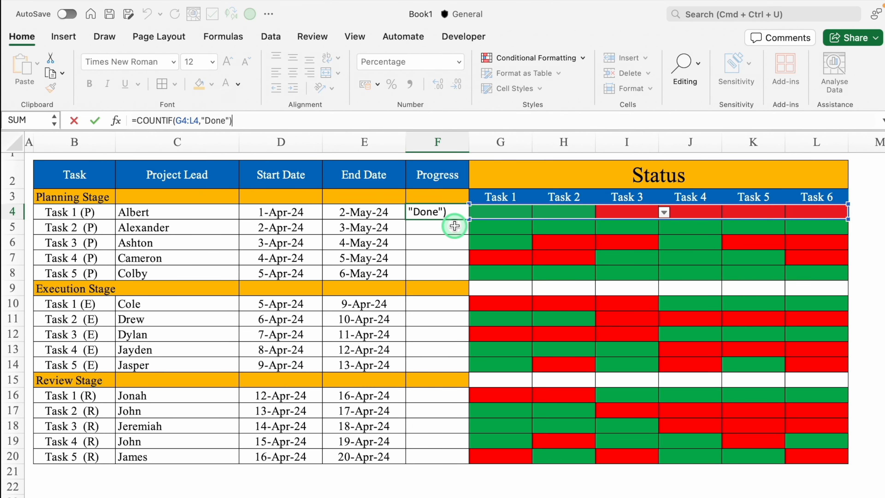
{"action": "left_click", "coordinate": [261, 121]}
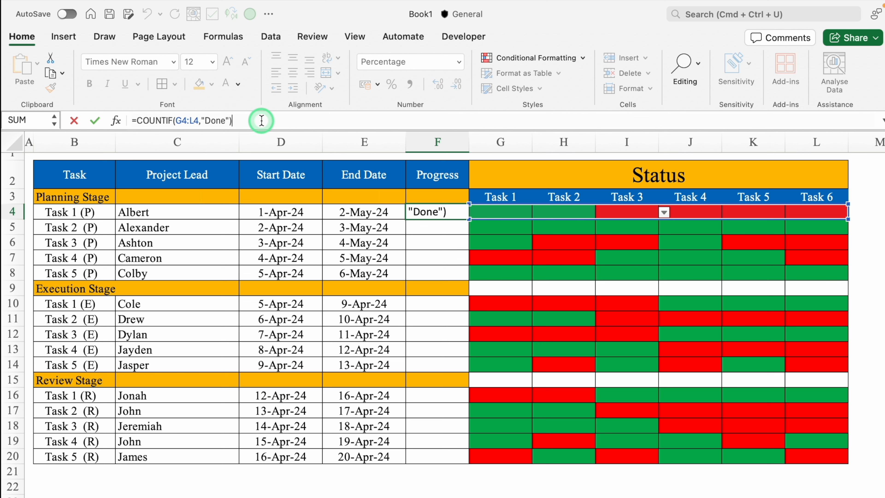
{"action": "type", "text": "/"}
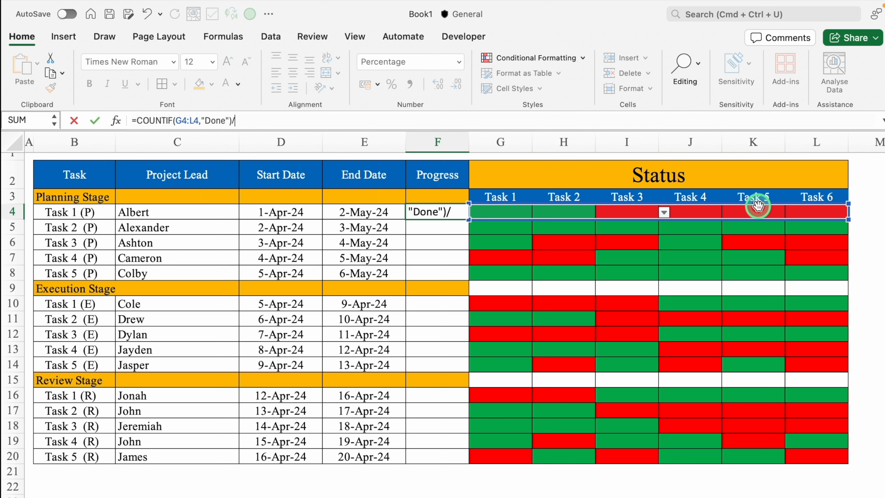
{"action": "type", "text": "Counta"}
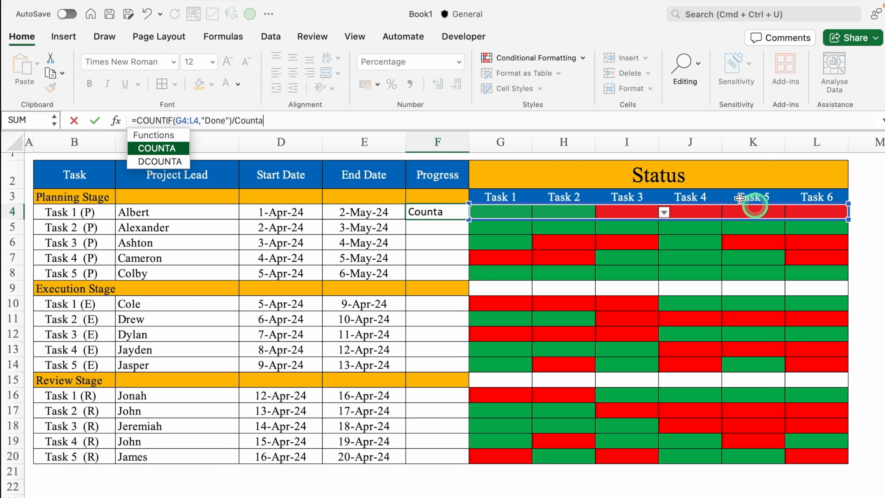
{"action": "left_click", "coordinate": [159, 149]}
{"action": "left_click_drag", "start_coordinate": [505, 211], "coordinate": [807, 214]}
{"action": "type", "text": ")"}
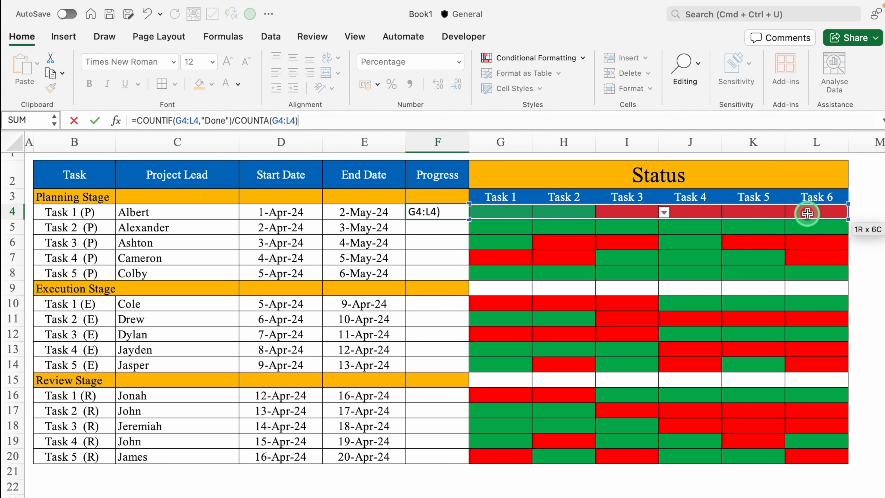
{"action": "key", "text": "Return"}
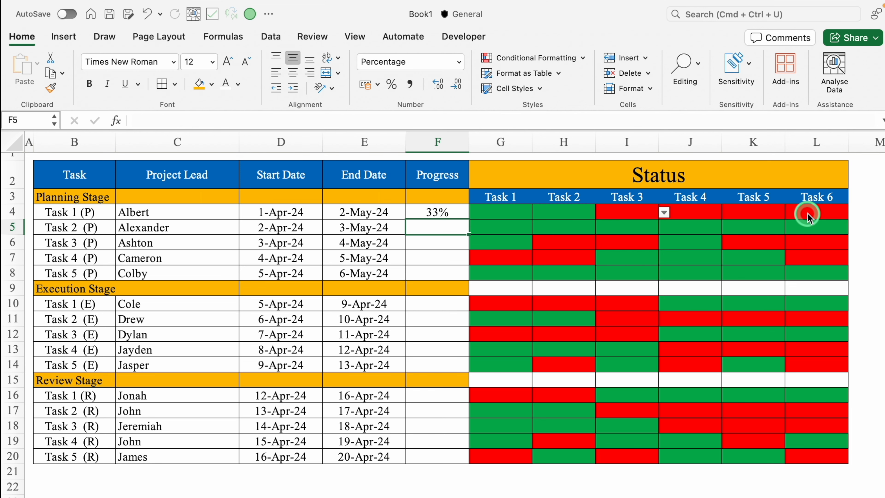
Set the remaining Planning Stage Task 1 statuses in I4, J4, K4 and L4 to Done.
{"action": "left_click", "coordinate": [643, 212]}
{"action": "left_click", "coordinate": [664, 212]}
{"action": "left_click", "coordinate": [625, 228]}
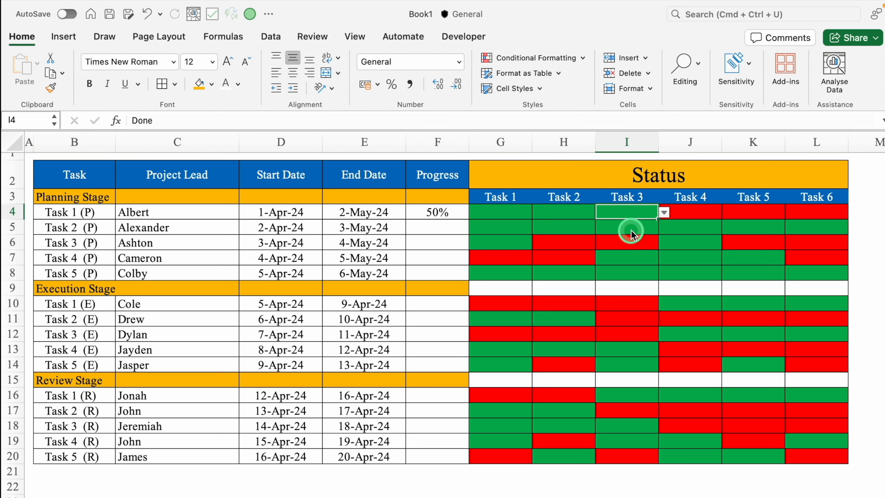
{"action": "left_click", "coordinate": [686, 214]}
{"action": "left_click", "coordinate": [727, 212]}
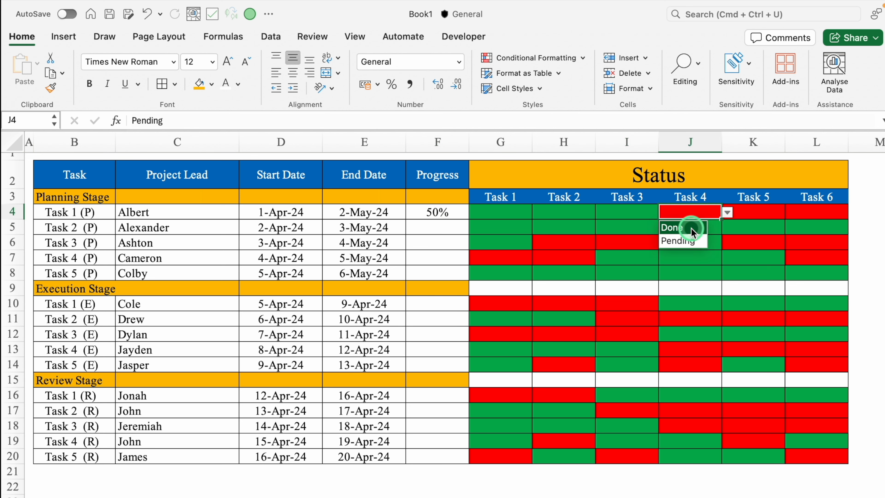
{"action": "left_click", "coordinate": [688, 230]}
{"action": "left_click", "coordinate": [731, 211]}
{"action": "left_click", "coordinate": [790, 213]}
{"action": "left_click", "coordinate": [749, 229]}
{"action": "left_click", "coordinate": [837, 211]}
{"action": "left_click", "coordinate": [853, 212]}
{"action": "left_click", "coordinate": [817, 230]}
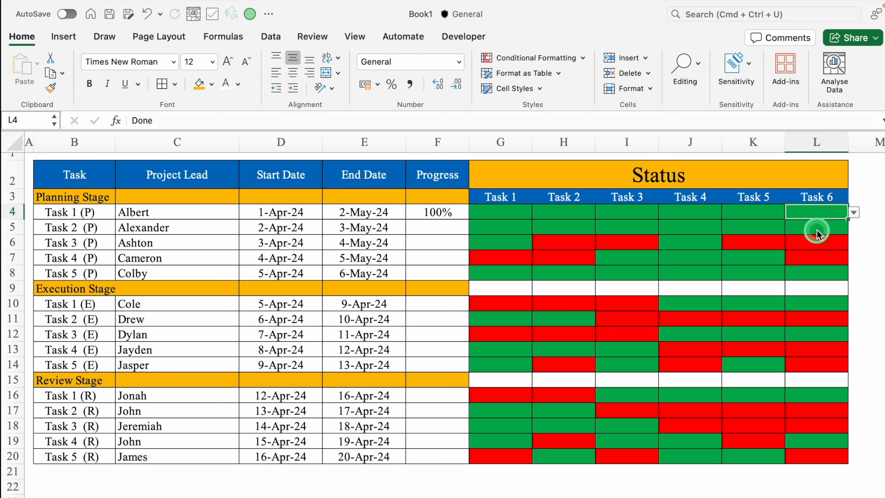
Fill F4's progress formula down to F8 and copy it into the Execution and Review Stage rows, F10:F14 and F16:F20.
{"action": "left_click", "coordinate": [465, 214]}
{"action": "left_click_drag", "start_coordinate": [469, 219], "coordinate": [470, 277]}
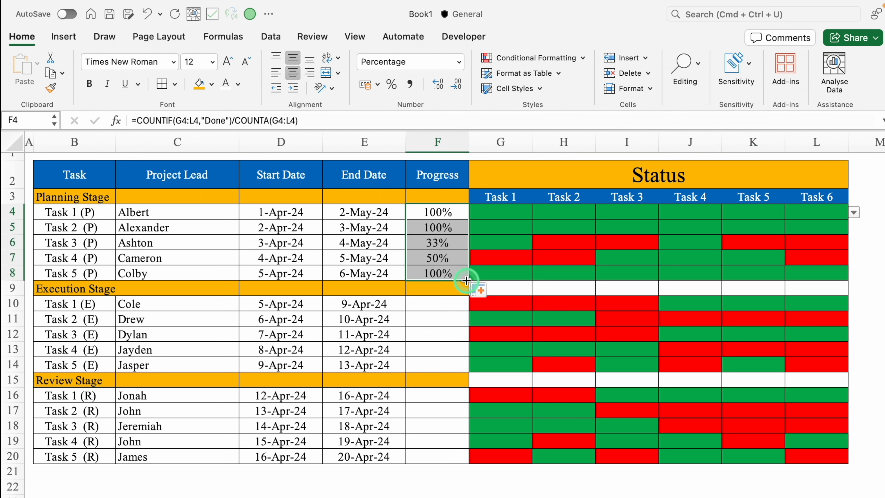
{"action": "key", "text": "cmd+c"}
{"action": "left_click", "coordinate": [449, 302]}
{"action": "key", "text": "cmd+v"}
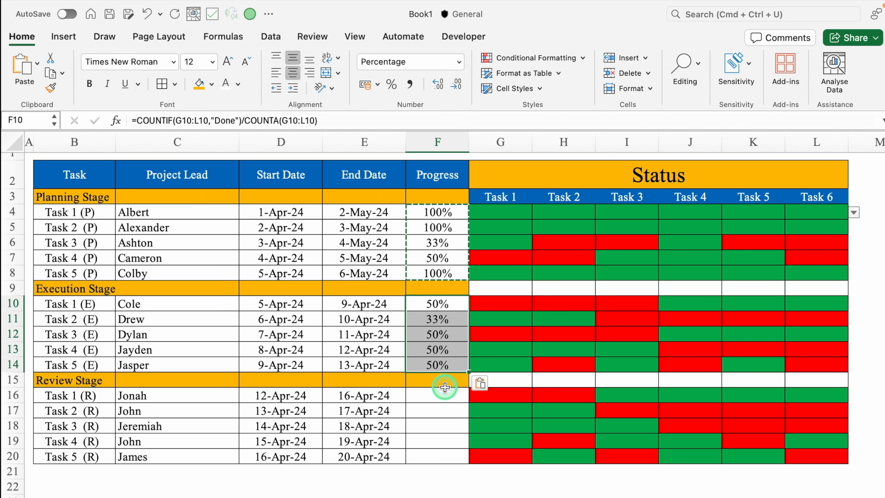
{"action": "left_click", "coordinate": [444, 396]}
{"action": "key", "text": "cmd+v"}
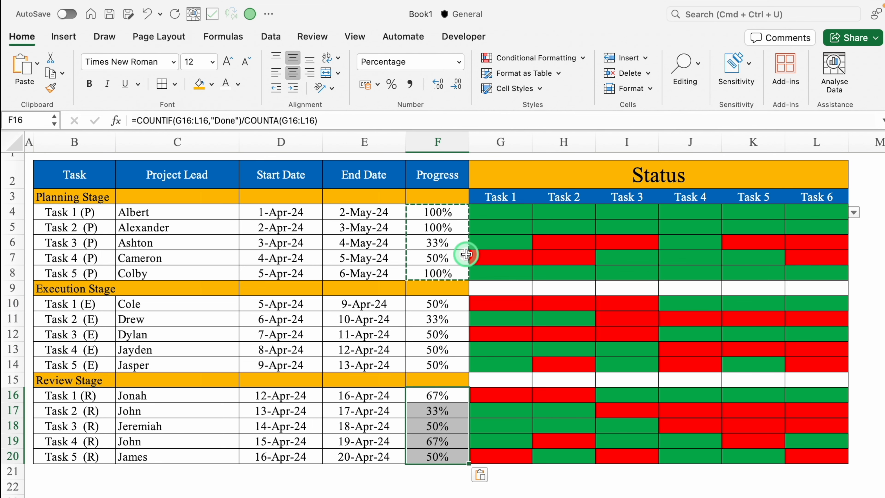
Apply solid-fill orange data bars to the Progress cells F4:F20.
{"action": "left_click_drag", "start_coordinate": [449, 211], "coordinate": [441, 456]}
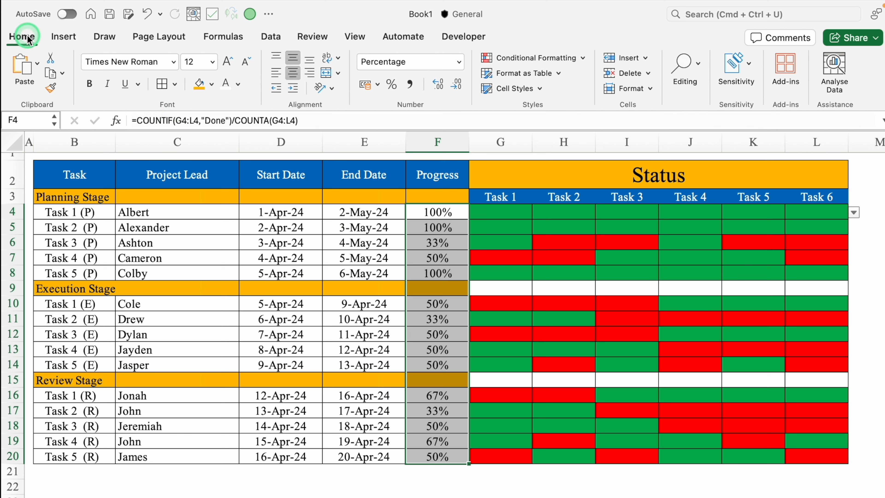
{"action": "left_click", "coordinate": [582, 57]}
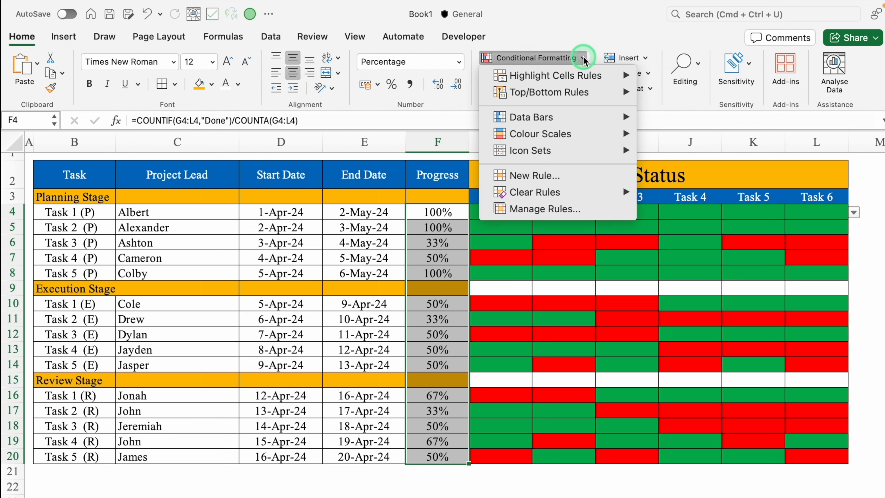
{"action": "left_click", "coordinate": [581, 123]}
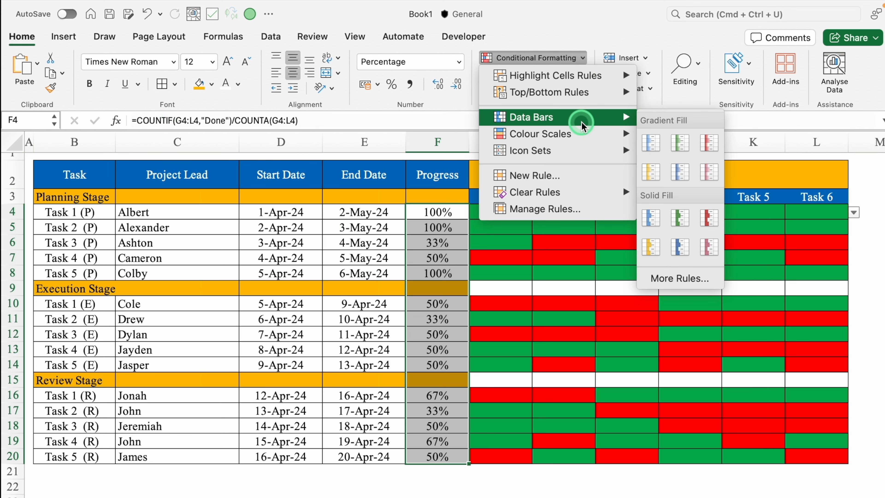
{"action": "left_click", "coordinate": [652, 231]}
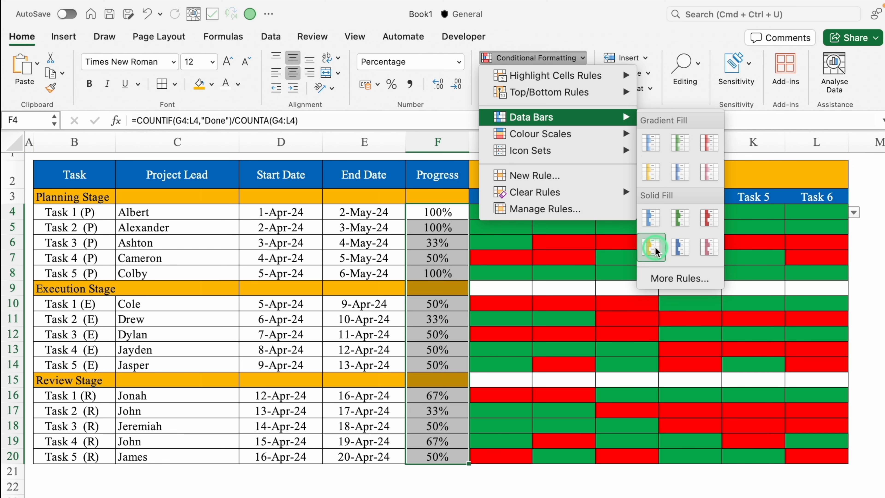
{"action": "left_click", "coordinate": [654, 247]}
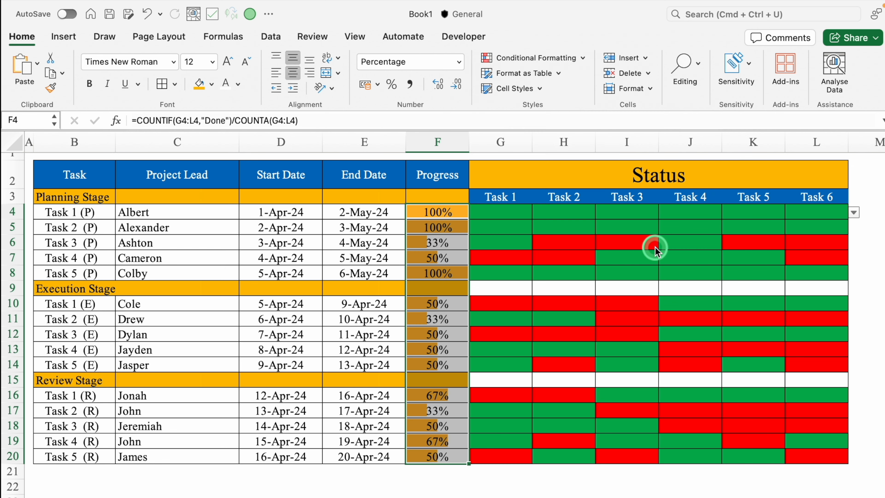
Edit the Progress data bar rule to use Number types, with minimum 0 and maximum 1.
{"action": "left_click", "coordinate": [558, 57]}
{"action": "left_click", "coordinate": [558, 209]}
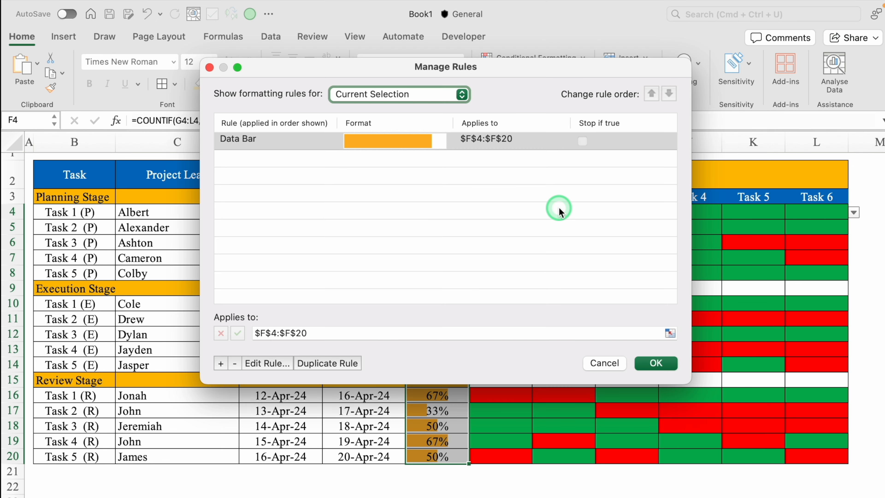
{"action": "left_click", "coordinate": [323, 142]}
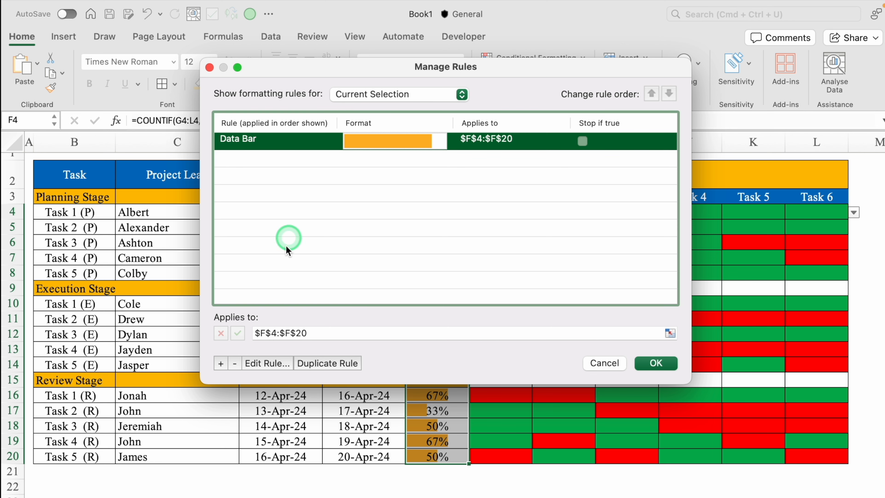
{"action": "left_click", "coordinate": [272, 363]}
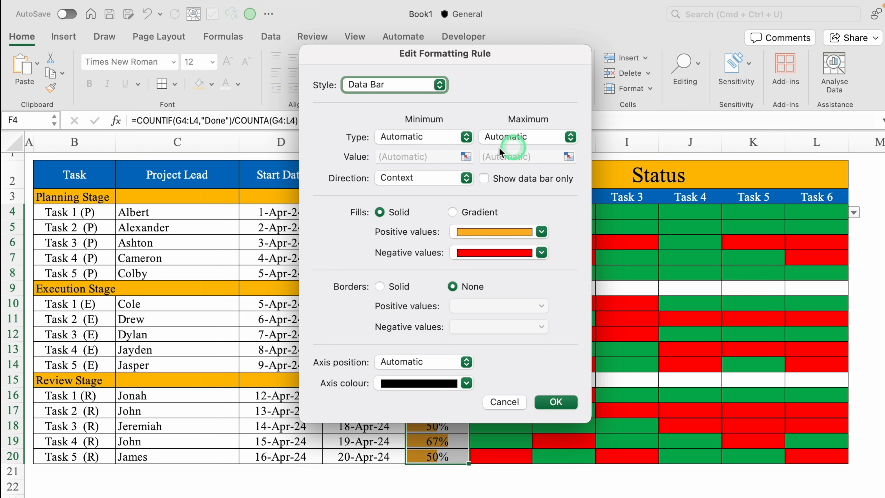
{"action": "left_click", "coordinate": [466, 138]}
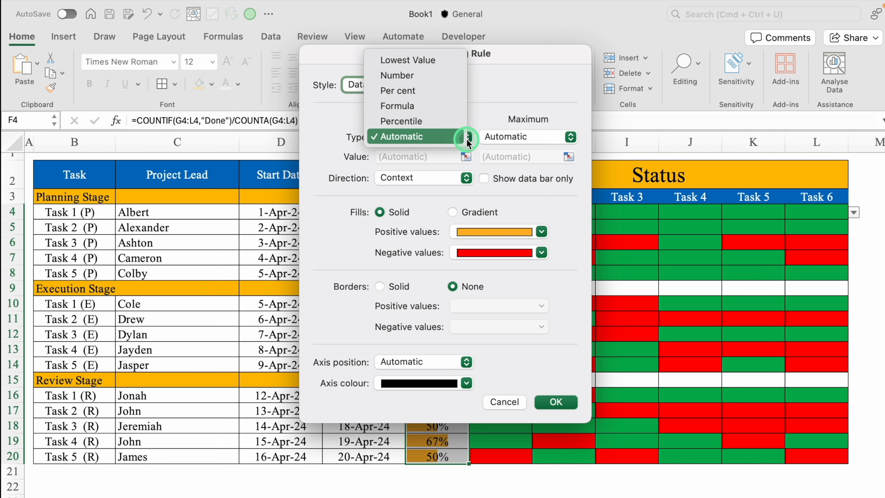
{"action": "left_click", "coordinate": [444, 76]}
{"action": "left_click", "coordinate": [568, 136]}
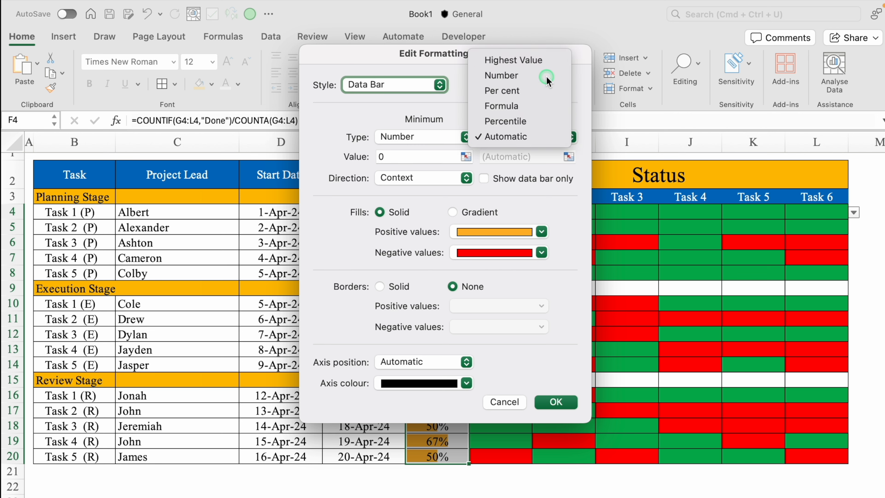
{"action": "left_click", "coordinate": [546, 76]}
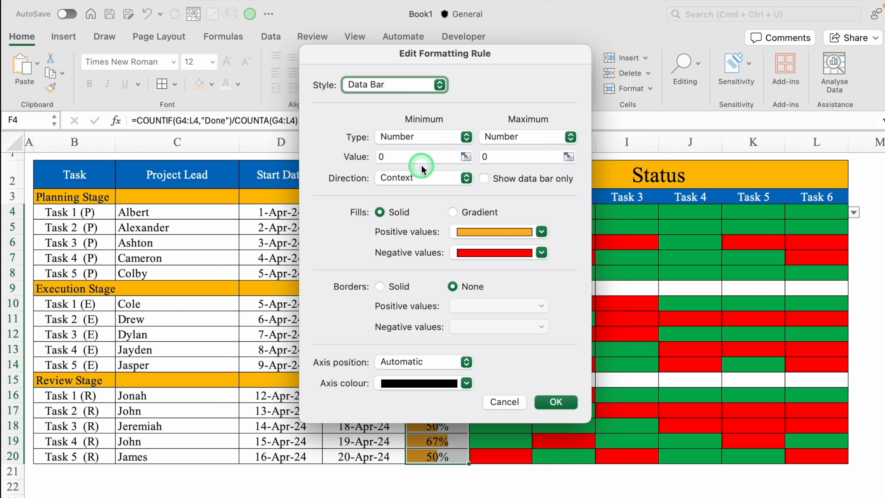
{"action": "left_click", "coordinate": [515, 156]}
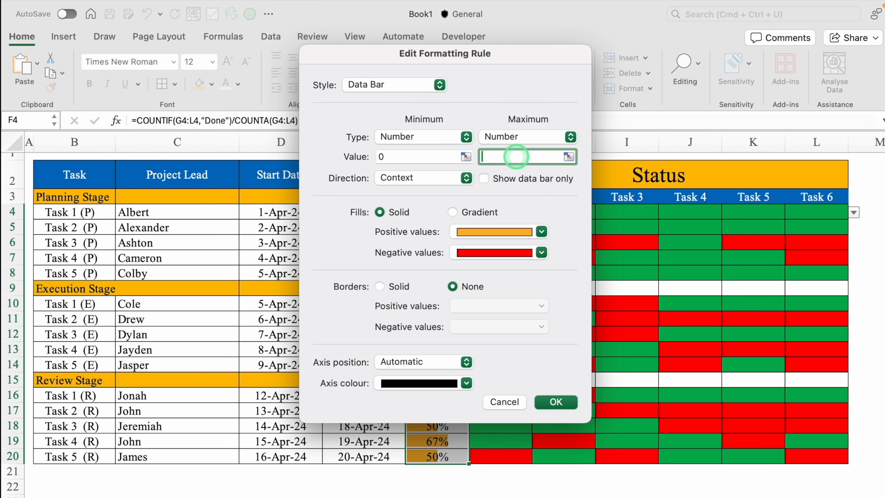
{"action": "type", "text": "1"}
{"action": "left_click", "coordinate": [560, 402]}
{"action": "left_click", "coordinate": [665, 380]}
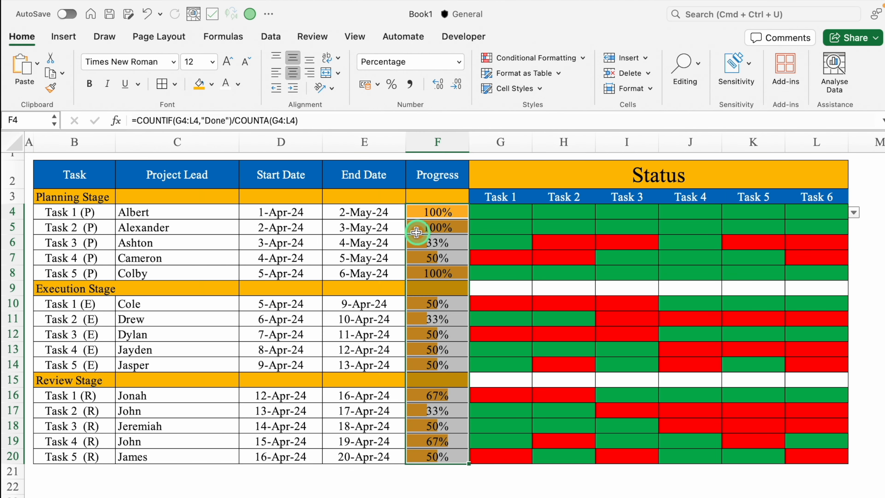
Change the Task 1 status of Planning Stage Task 1 (P) in G4 to Pending.
{"action": "left_click", "coordinate": [501, 214]}
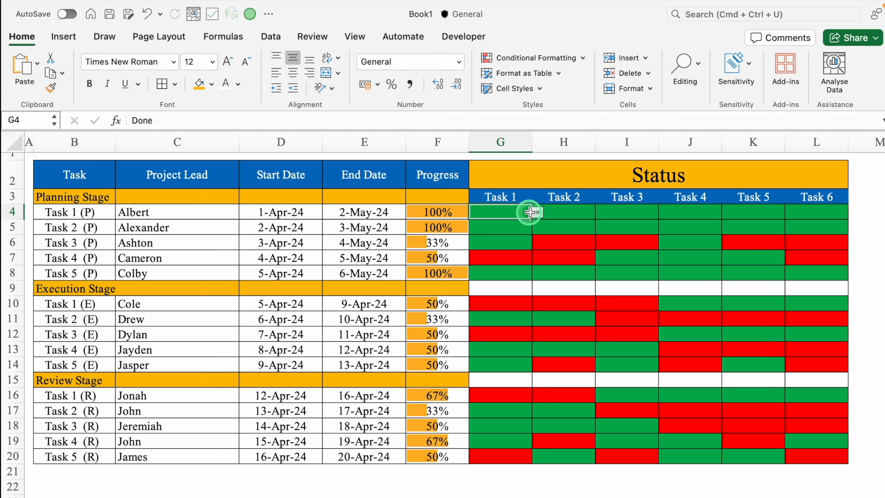
{"action": "left_click", "coordinate": [538, 212]}
{"action": "left_click", "coordinate": [502, 240]}
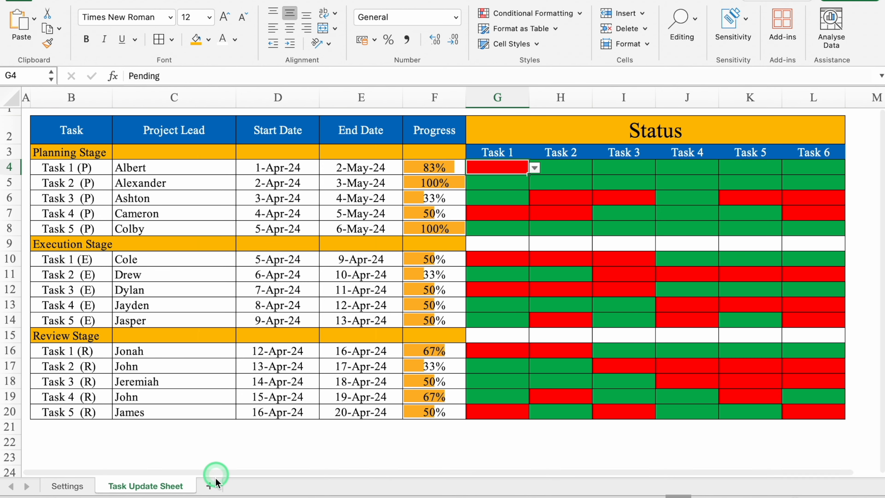
Add a new worksheet after Task Update Sheet and name it Gantt Chart.
{"action": "left_click", "coordinate": [211, 486]}
{"action": "double_click", "coordinate": [230, 485]}
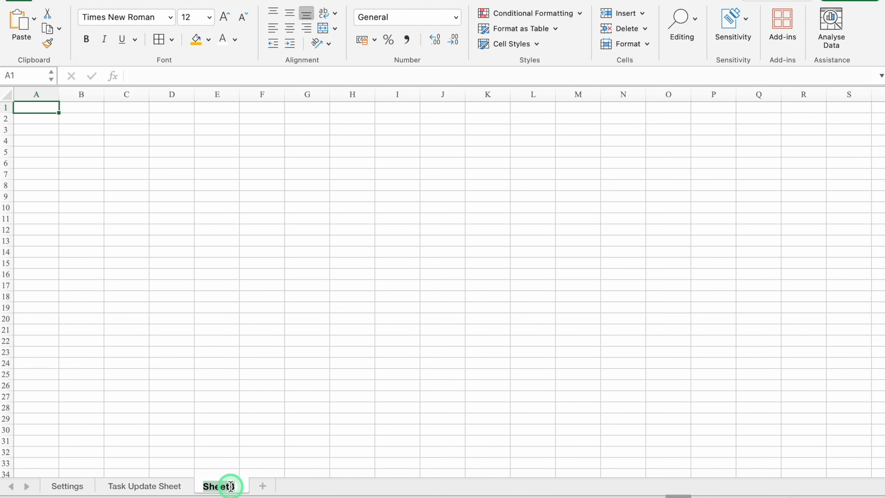
{"action": "type", "text": "Gantt Chart"}
{"action": "key", "text": "Return"}
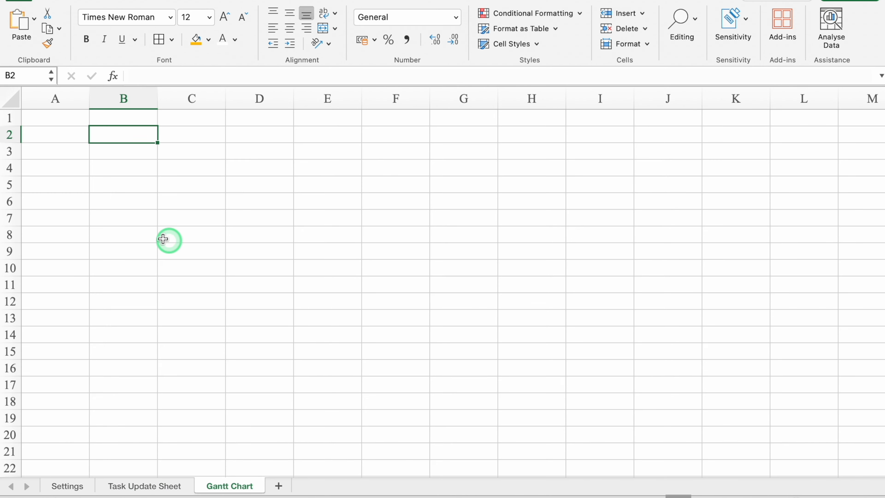
Copy the task table B2:F20 from Task Update Sheet into the Gantt Chart sheet, starting at B8.
{"action": "left_click", "coordinate": [124, 235]}
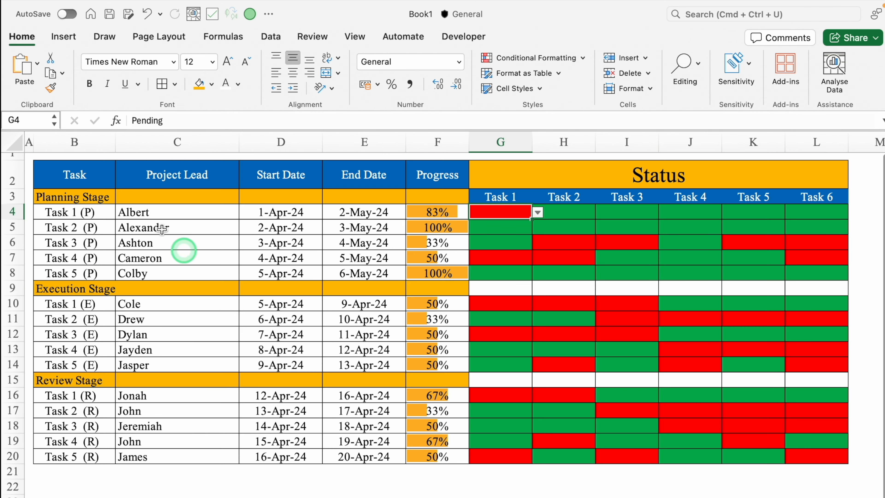
{"action": "left_click_drag", "start_coordinate": [46, 173], "coordinate": [443, 455]}
{"action": "key", "text": "super+c"}
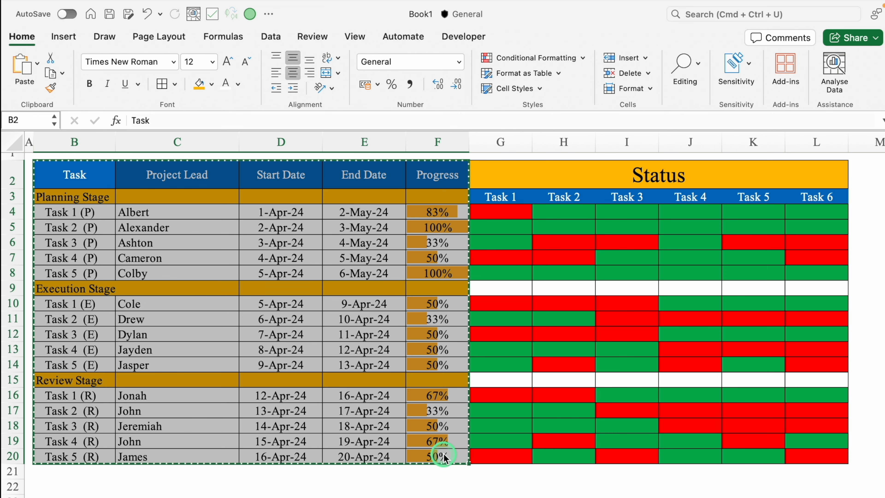
{"action": "left_click", "coordinate": [181, 497]}
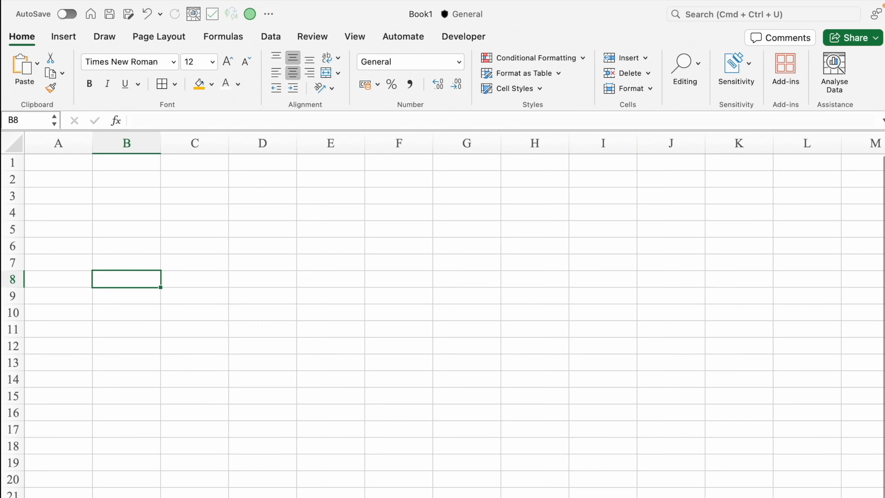
{"action": "key", "text": "super+v"}
Enter the labels Project Name, Project Start Date, Current Date, Weeks in Progress and Days in Progress in B2:B6.
{"action": "left_click", "coordinate": [119, 170]}
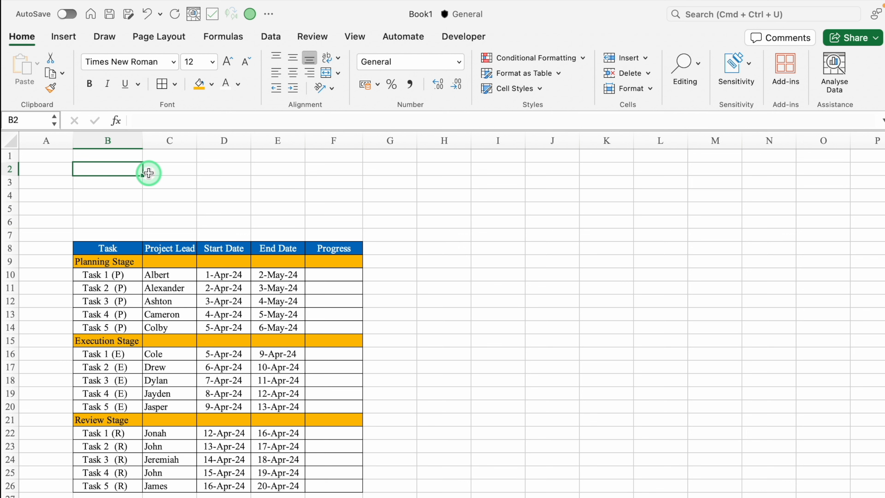
{"action": "type", "text": "Project Name"}
{"action": "key", "text": "Return"}
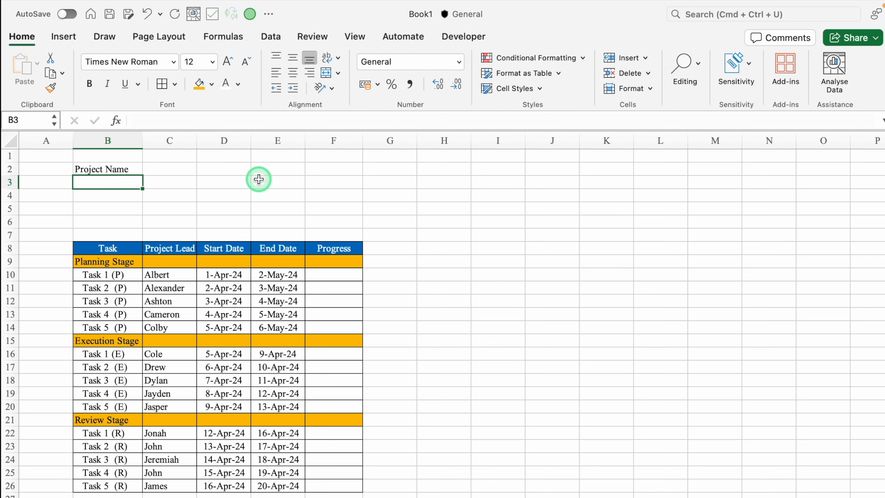
{"action": "type", "text": "Project Start Date"}
{"action": "key", "text": "Return"}
{"action": "type", "text": "Current Date"}
{"action": "key", "text": "Return"}
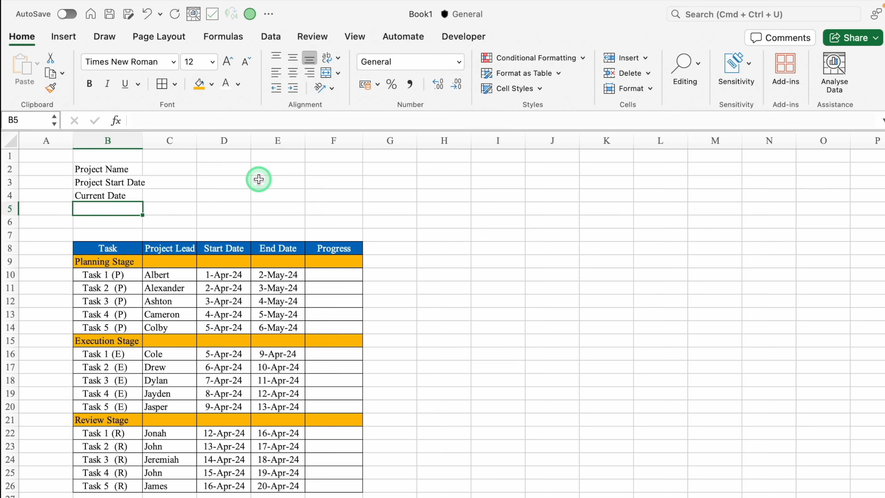
{"action": "type", "text": "Weeks in Progress"}
{"action": "key", "text": "Return"}
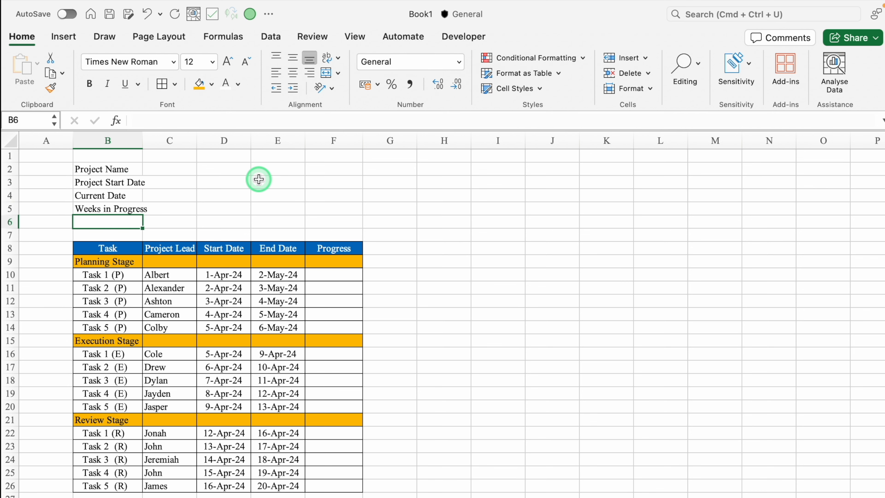
{"action": "type", "text": "Days in Progress"}
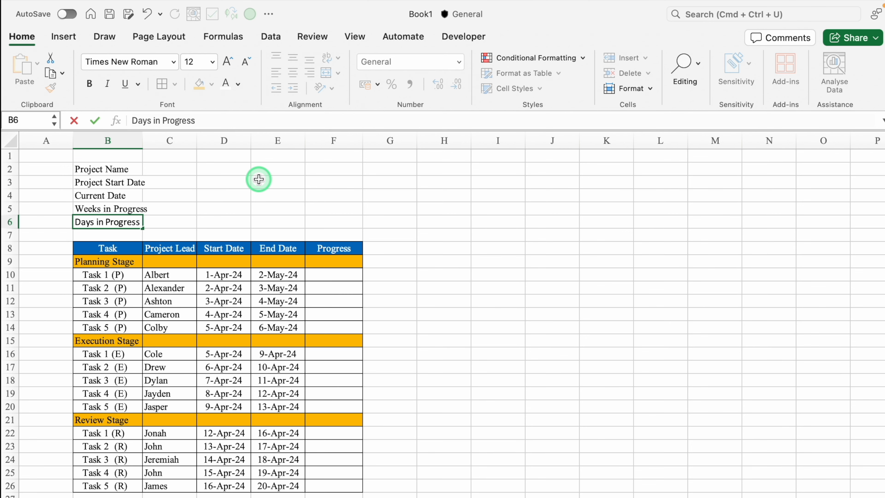
{"action": "key", "text": "Return"}
Widen column B to fit the project labels and add borders to all cells in B2:C6.
{"action": "left_click_drag", "start_coordinate": [144, 137], "coordinate": [170, 137]}
{"action": "left_click_drag", "start_coordinate": [115, 169], "coordinate": [212, 221]}
{"action": "left_click", "coordinate": [162, 83]}
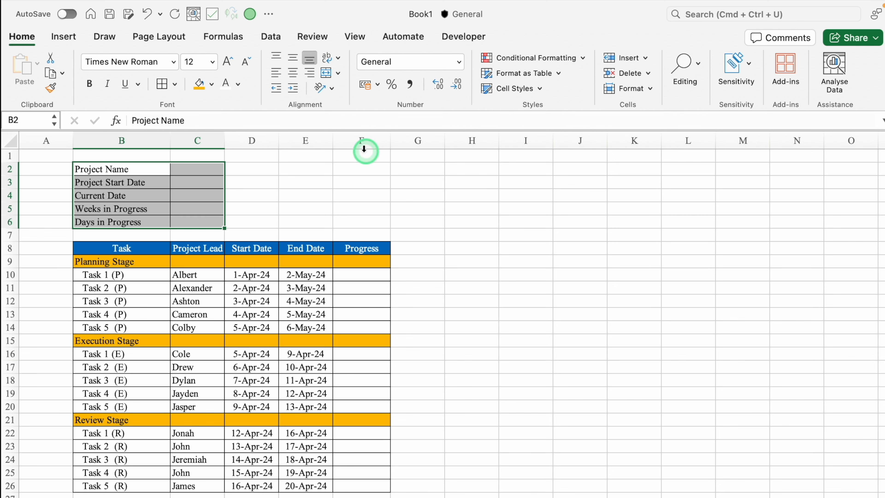
Insert two blank columns between End Date and Progress in the Gantt Chart table.
{"action": "left_click", "coordinate": [354, 140]}
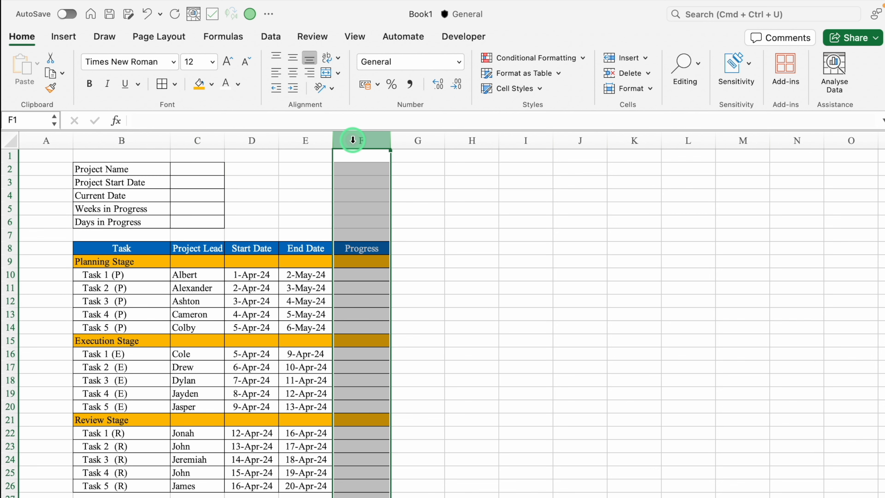
{"action": "right_click", "coordinate": [354, 140]}
{"action": "left_click", "coordinate": [397, 221]}
{"action": "right_click", "coordinate": [358, 144]}
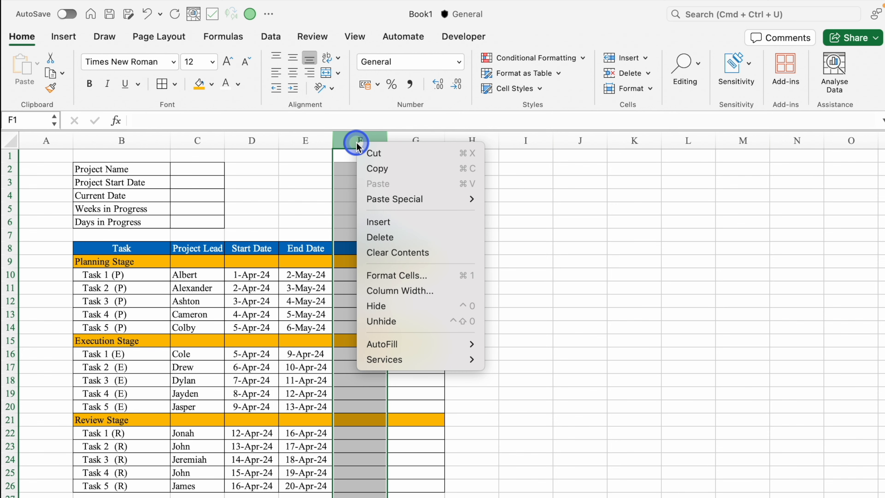
{"action": "left_click", "coordinate": [380, 222]}
Title the two new columns Days and Net Working Days in F8 and G8, and autofit column G.
{"action": "type", "text": "Days"}
{"action": "key", "text": "Tab"}
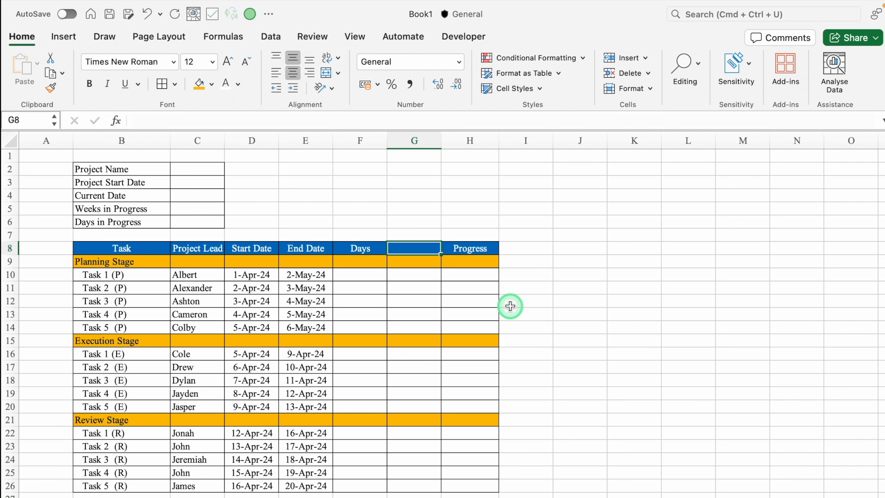
{"action": "type", "text": "Net Working Days"}
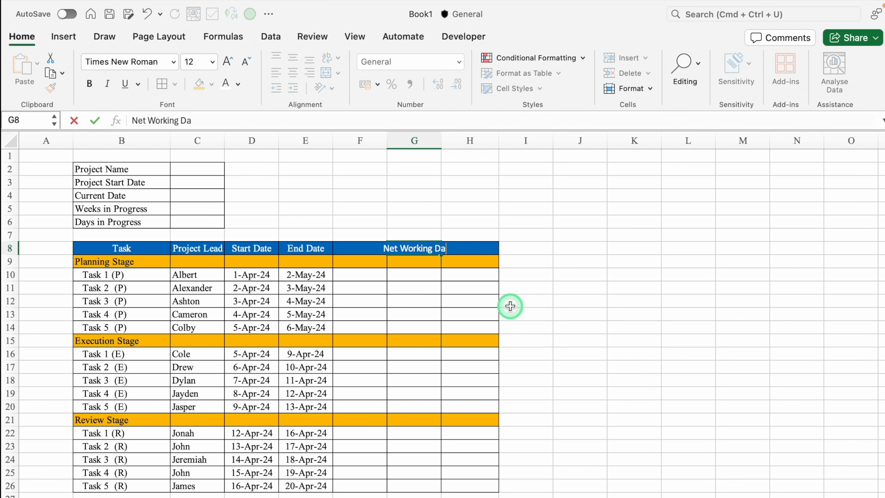
{"action": "key", "text": "Return"}
{"action": "double_click", "coordinate": [441, 140]}
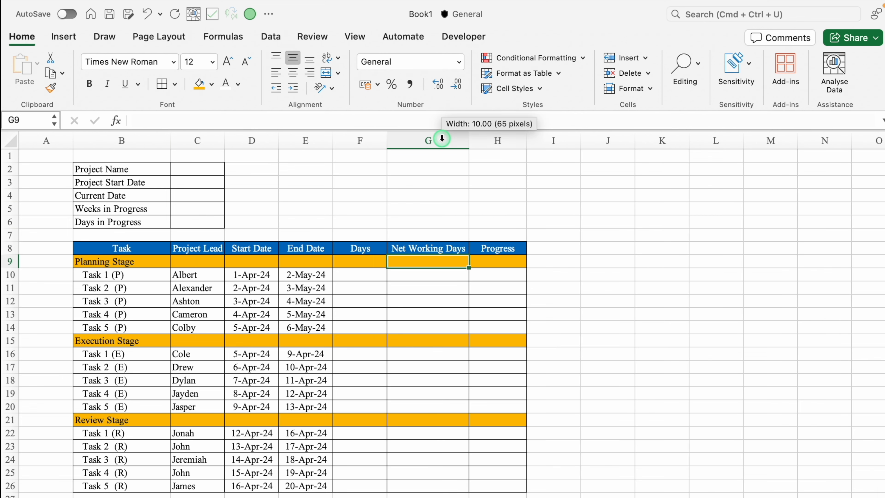
{"action": "left_click", "coordinate": [303, 171]}
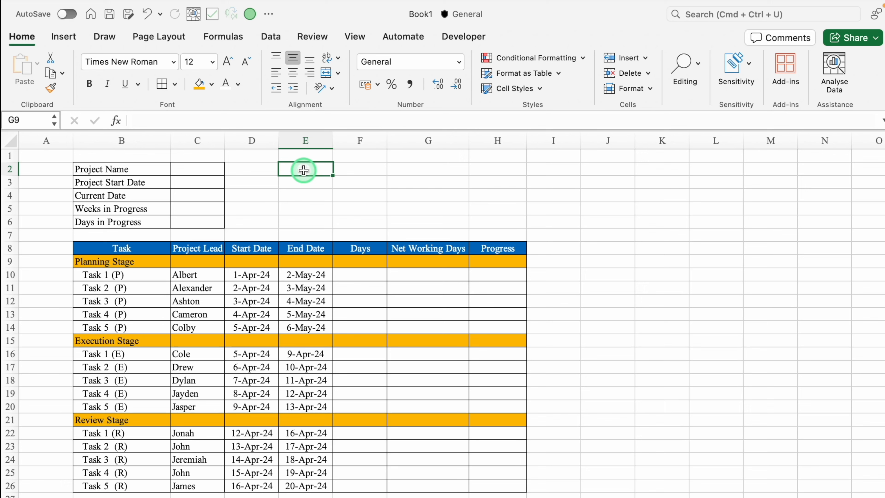
Merge and centre E2:G6 into one title block with a blue fill and white font.
{"action": "left_click_drag", "start_coordinate": [316, 166], "coordinate": [406, 217]}
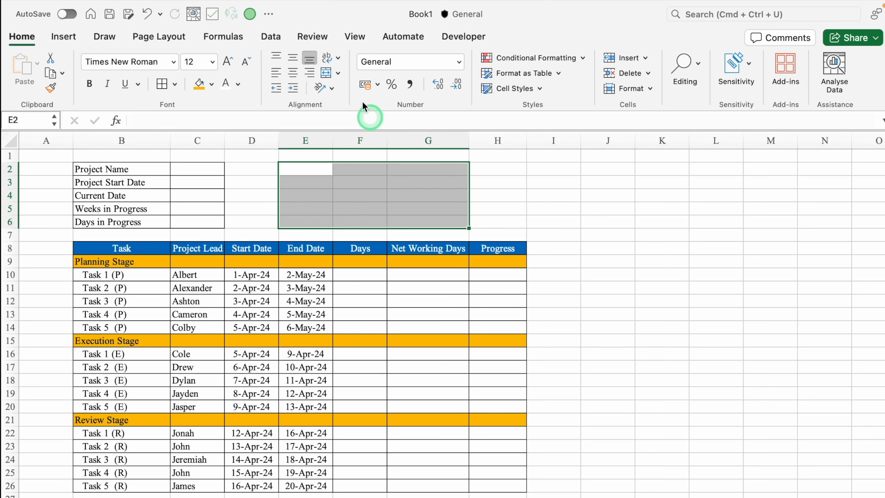
{"action": "left_click", "coordinate": [326, 73]}
{"action": "left_click", "coordinate": [213, 85]}
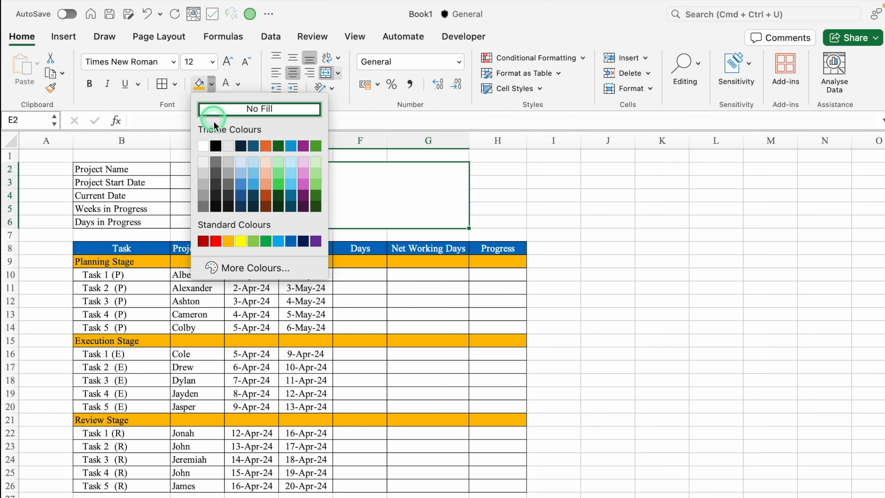
{"action": "left_click", "coordinate": [293, 240]}
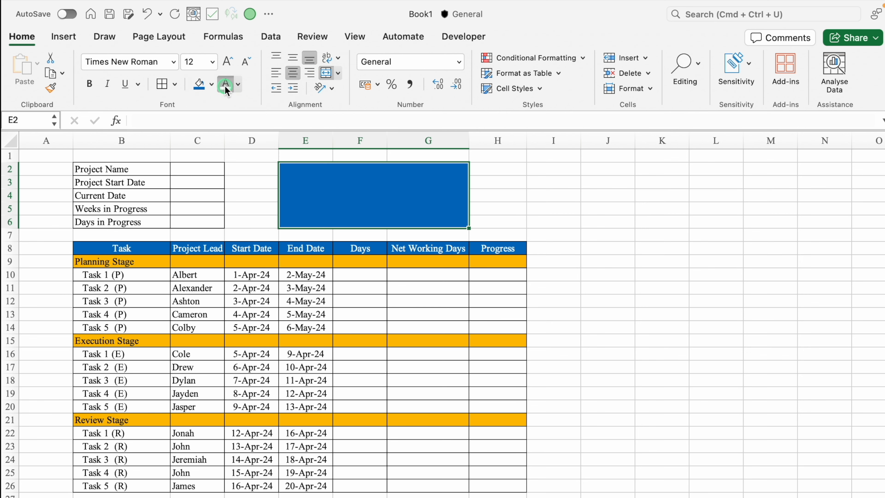
Set the merged title block's font to Impact at size 28 and enter the title Project Name.
{"action": "left_click", "coordinate": [174, 62]}
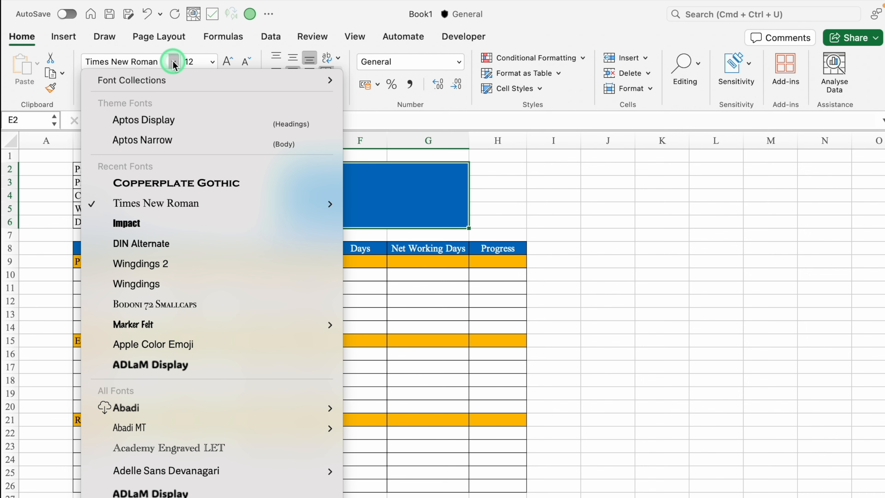
{"action": "left_click", "coordinate": [113, 220]}
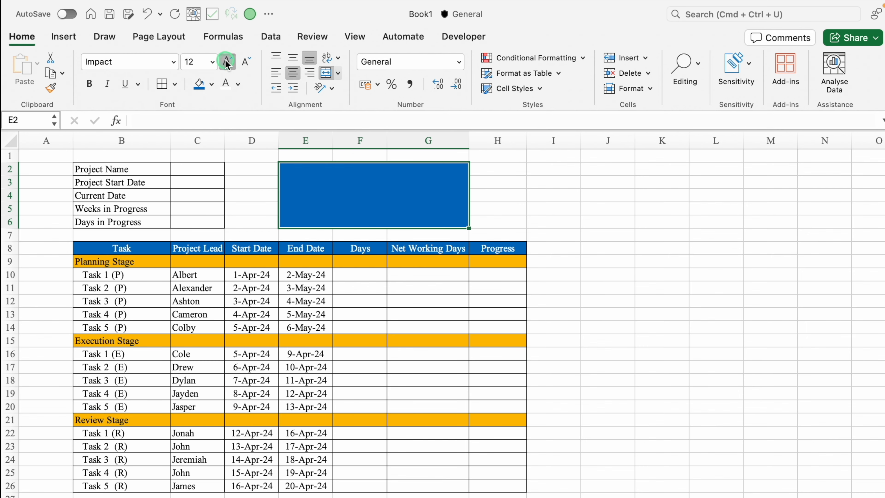
{"action": "left_click", "coordinate": [227, 62]}
{"action": "left_click", "coordinate": [227, 62]}
{"action": "left_click", "coordinate": [227, 62]}
{"action": "left_click", "coordinate": [227, 62]}
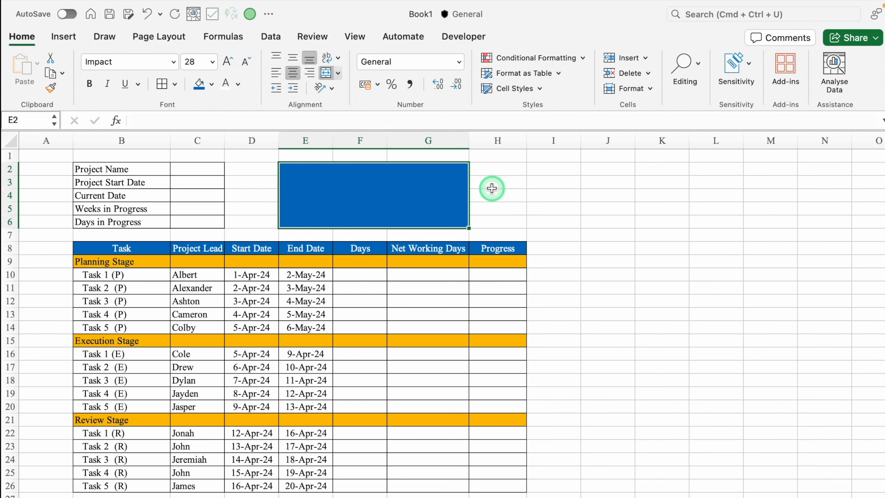
{"action": "type", "text": "Project Name"}
{"action": "key", "text": "Return"}
Middle-align all cells on the sheet vertically and enlarge the Project Name title to size 36.
{"action": "left_click", "coordinate": [10, 140]}
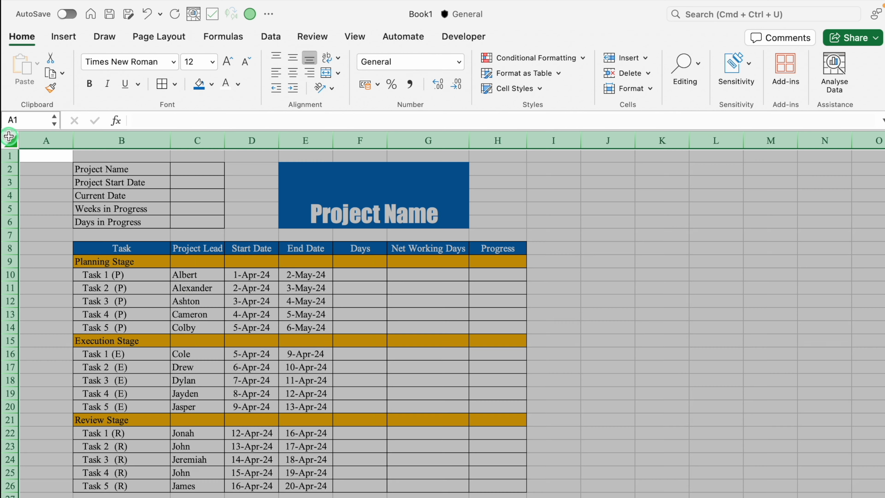
{"action": "left_click", "coordinate": [292, 58]}
{"action": "left_click", "coordinate": [348, 163]}
{"action": "left_click", "coordinate": [228, 61]}
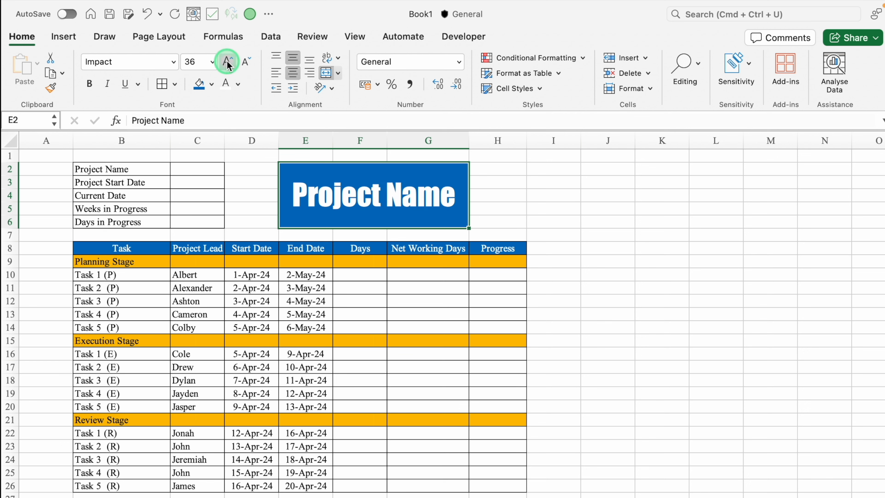
Link I8 to the project start date with =C3 and centre it horizontally.
{"action": "left_click", "coordinate": [553, 247]}
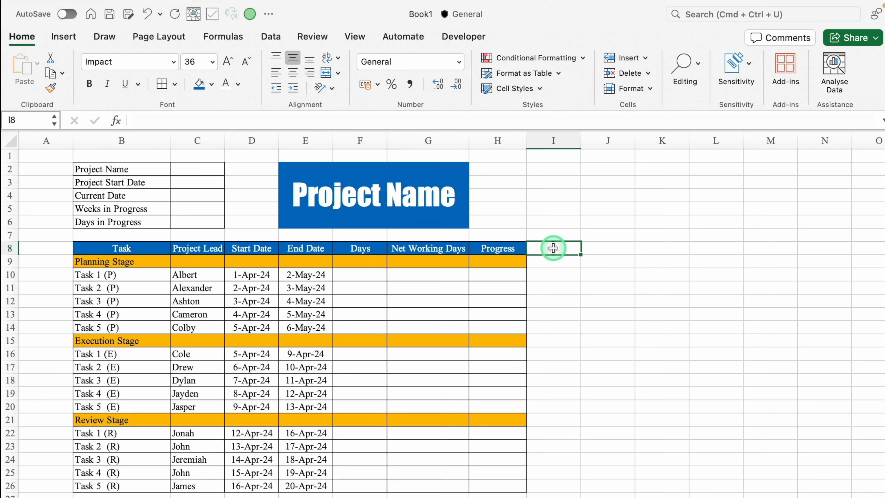
{"action": "type", "text": "="}
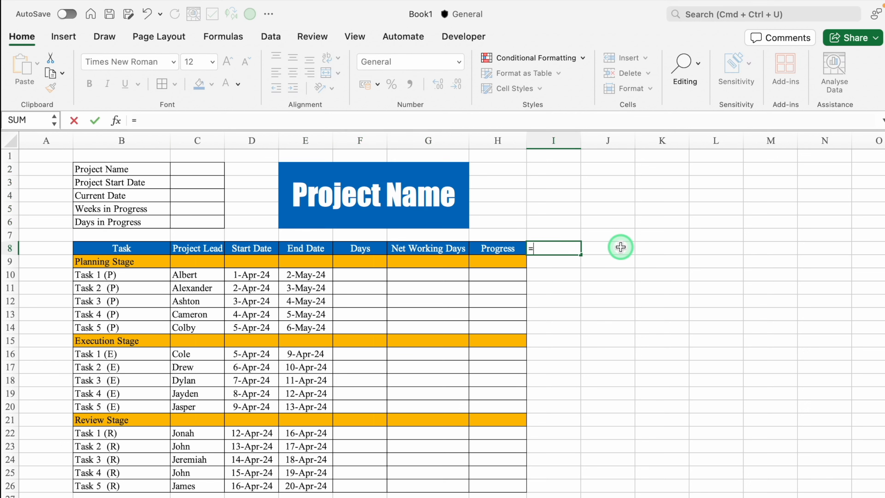
{"action": "left_click", "coordinate": [198, 181]}
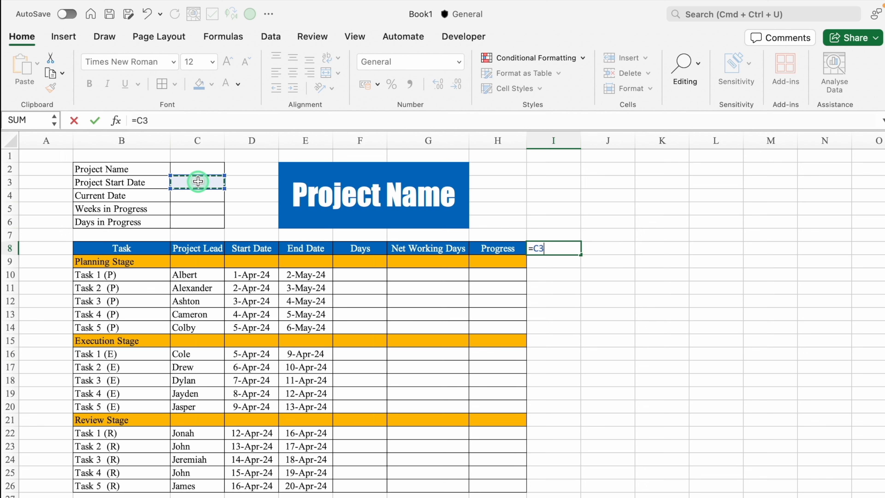
{"action": "key", "text": "Return"}
{"action": "left_click", "coordinate": [558, 245]}
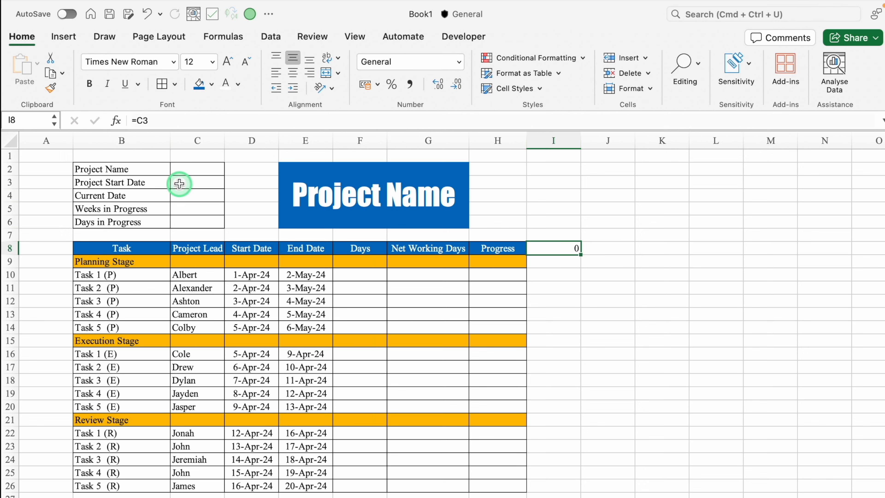
{"action": "left_click", "coordinate": [293, 73]}
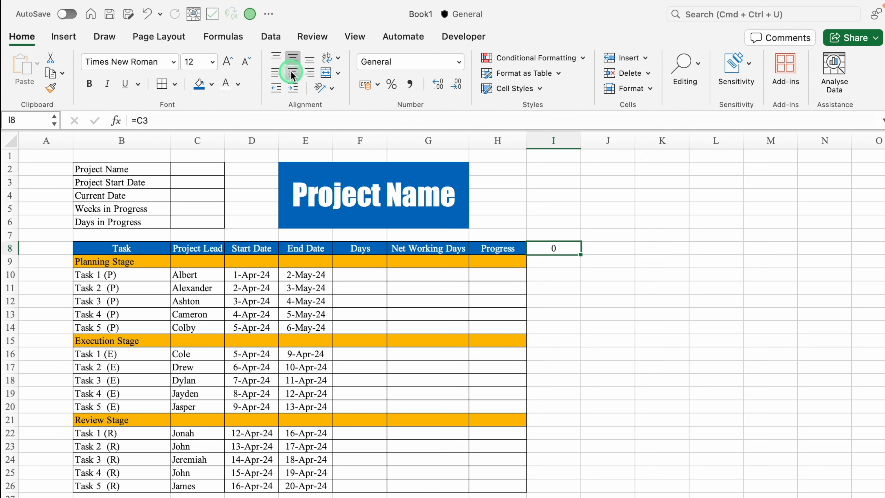
Enter Office Monk as the project name and 1/1/24 as the project start date, and centre C2:C6.
{"action": "left_click", "coordinate": [204, 169]}
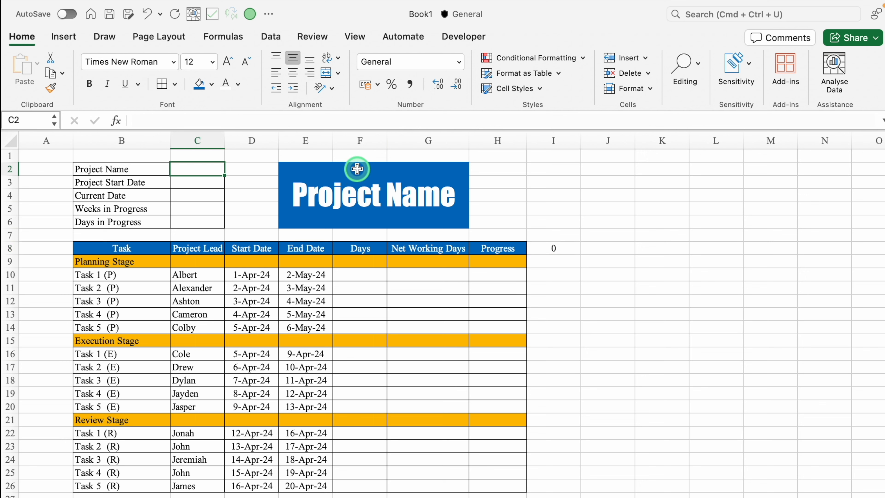
{"action": "type", "text": "Office Monk"}
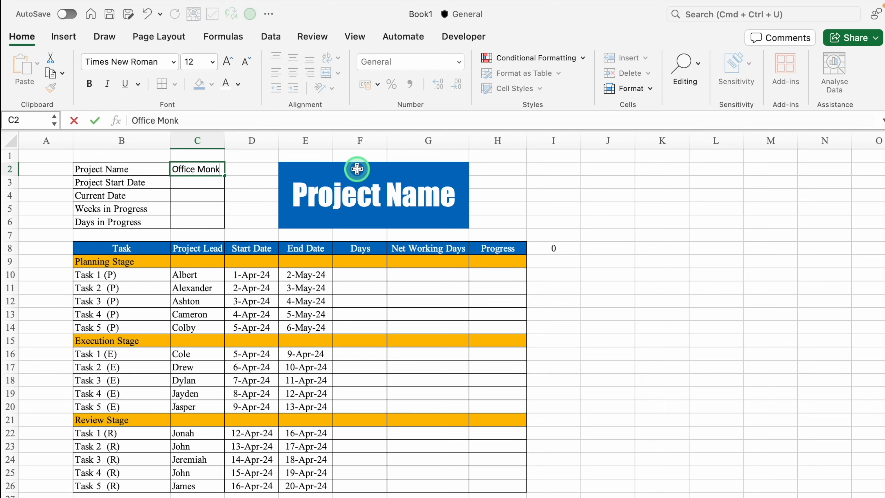
{"action": "key", "text": "Return"}
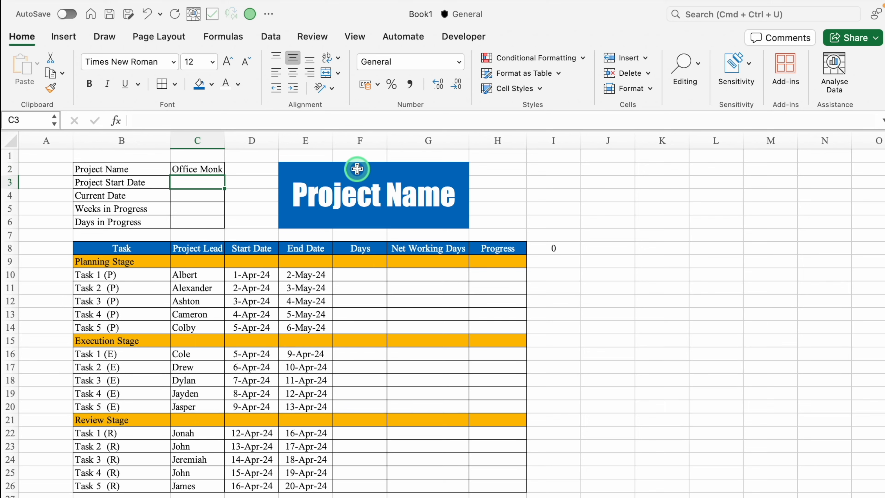
{"action": "type", "text": "1/1/24"}
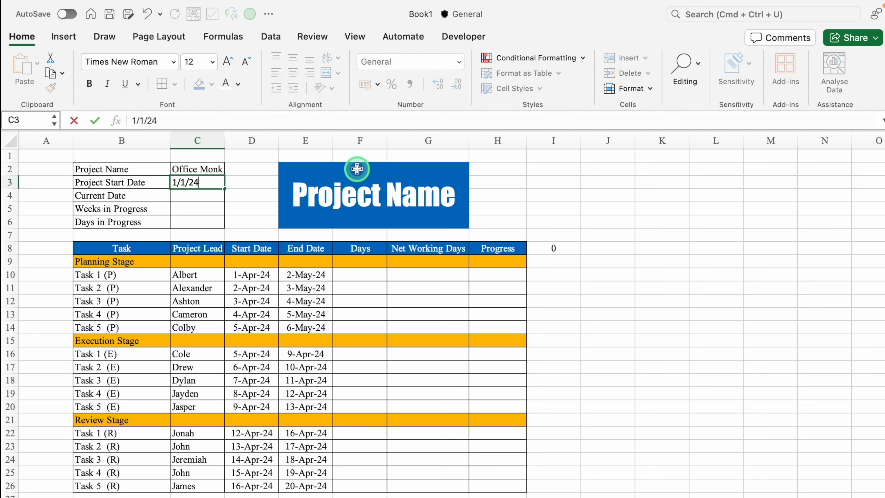
{"action": "type", "text": "/01/24"}
{"action": "key", "text": "Return"}
{"action": "left_click_drag", "start_coordinate": [197, 169], "coordinate": [201, 218]}
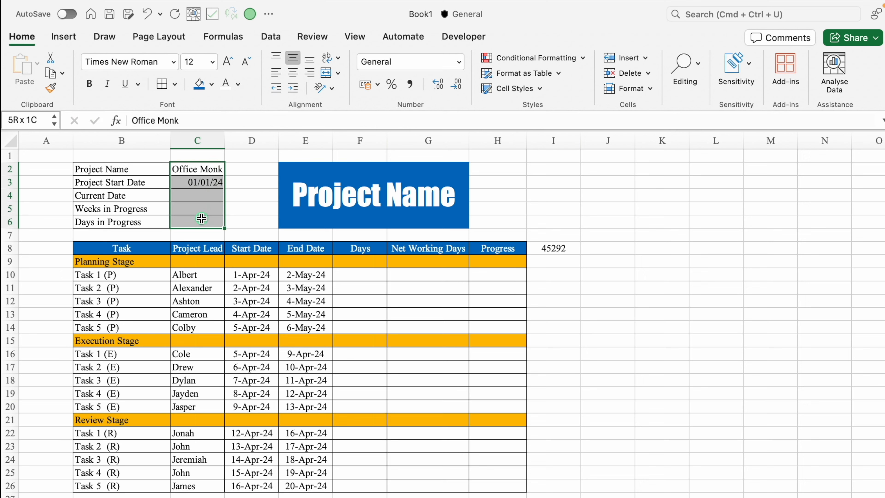
{"action": "left_click", "coordinate": [292, 73]}
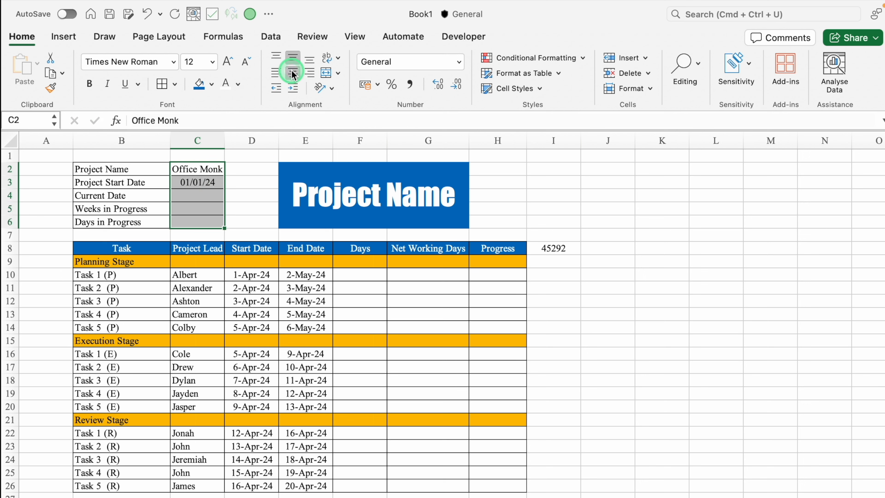
Format C3:C4 and I8 as dates of the type 14-Mar.
{"action": "left_click", "coordinate": [211, 182]}
{"action": "left_click_drag", "start_coordinate": [211, 182], "coordinate": [213, 198]}
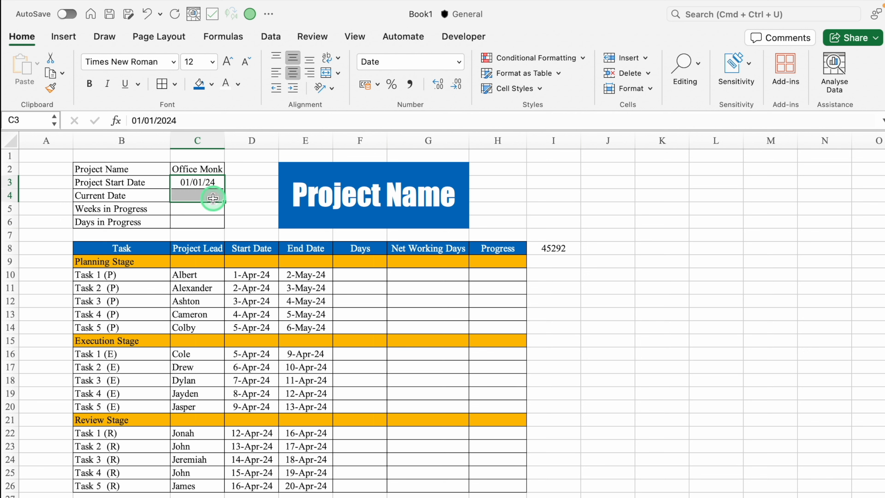
{"action": "left_click", "coordinate": [564, 248], "text": "super"}
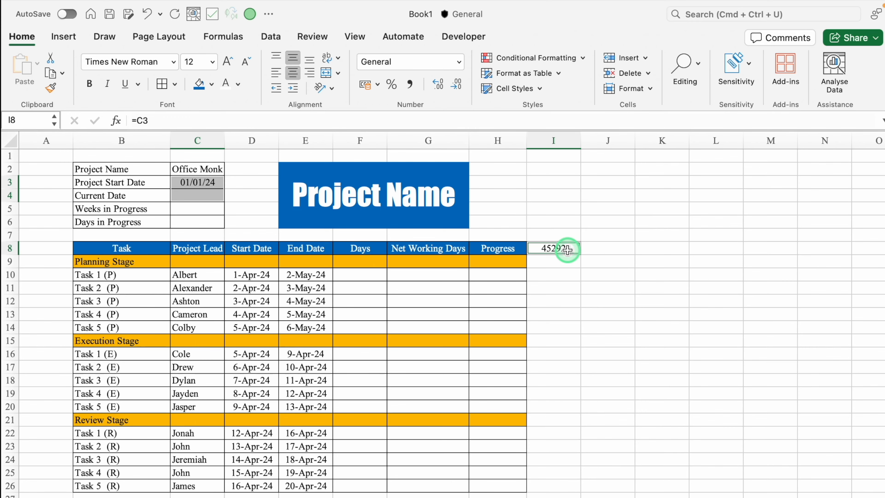
{"action": "key", "text": "super+1"}
{"action": "left_click", "coordinate": [285, 158]}
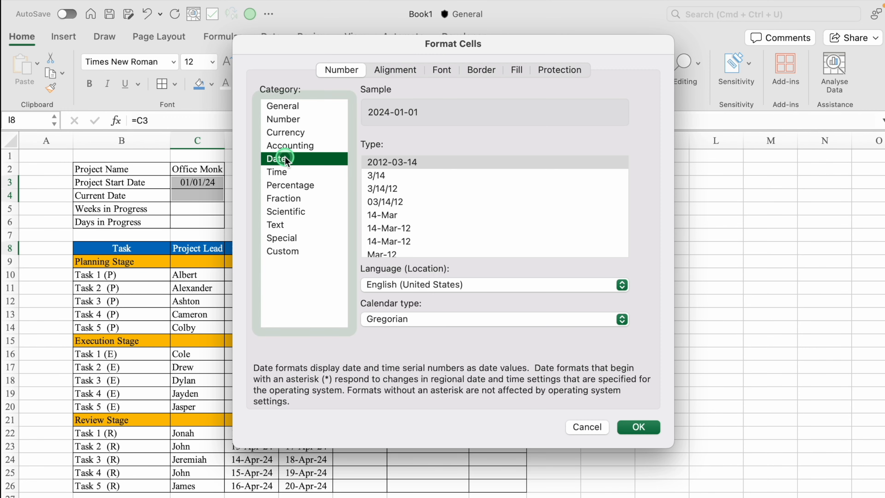
{"action": "left_click", "coordinate": [393, 215]}
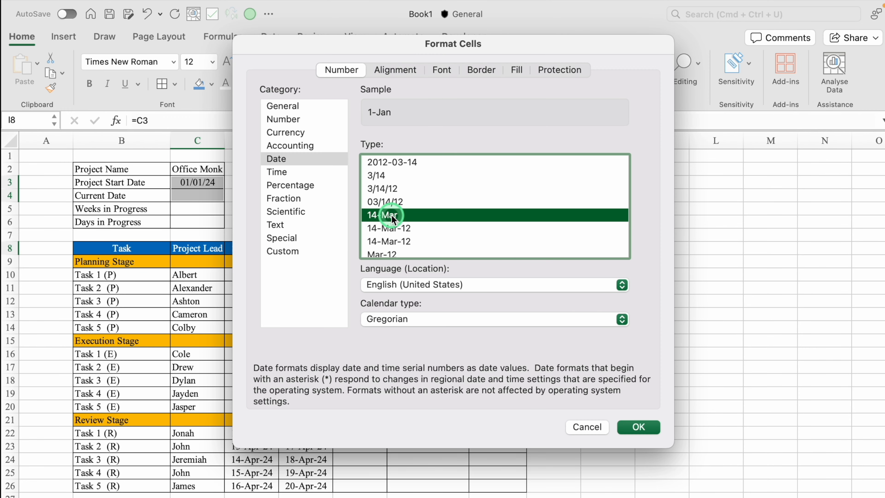
{"action": "left_click", "coordinate": [637, 426]}
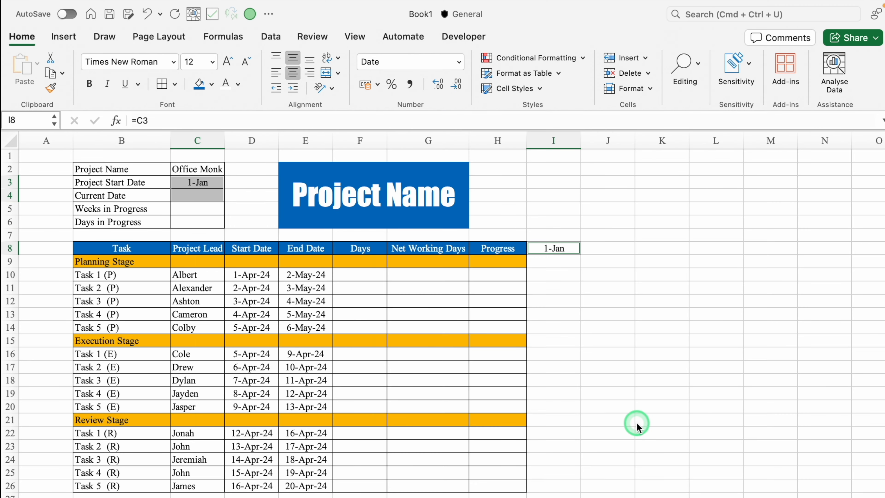
Change the project start date's format in C3 to the date type 14-Mar-12.
{"action": "left_click", "coordinate": [208, 183]}
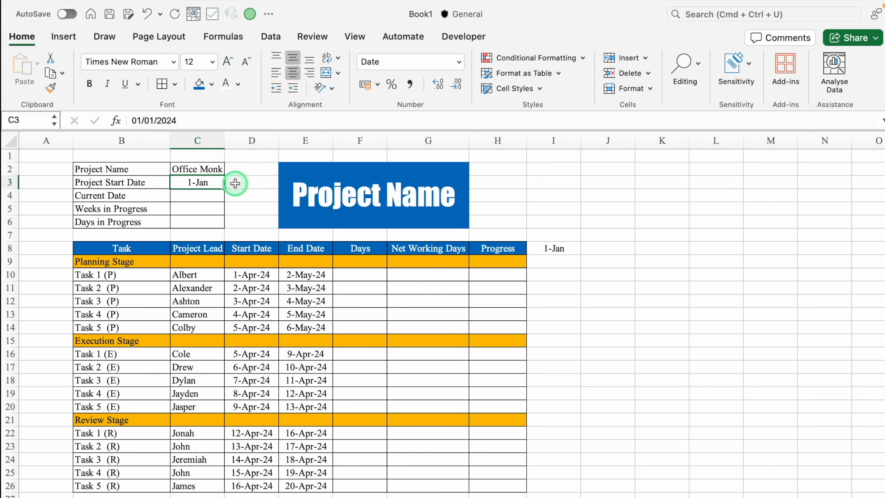
{"action": "key", "text": "super+1"}
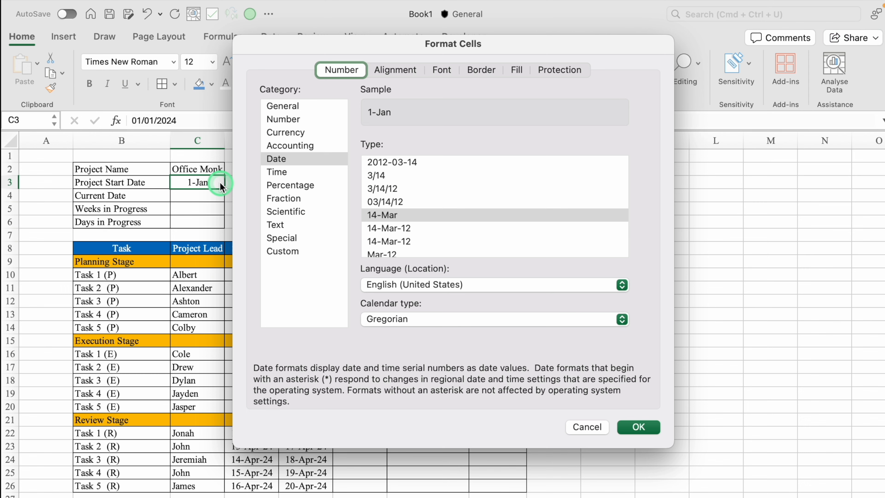
{"action": "left_click", "coordinate": [405, 228]}
{"action": "left_click", "coordinate": [638, 427]}
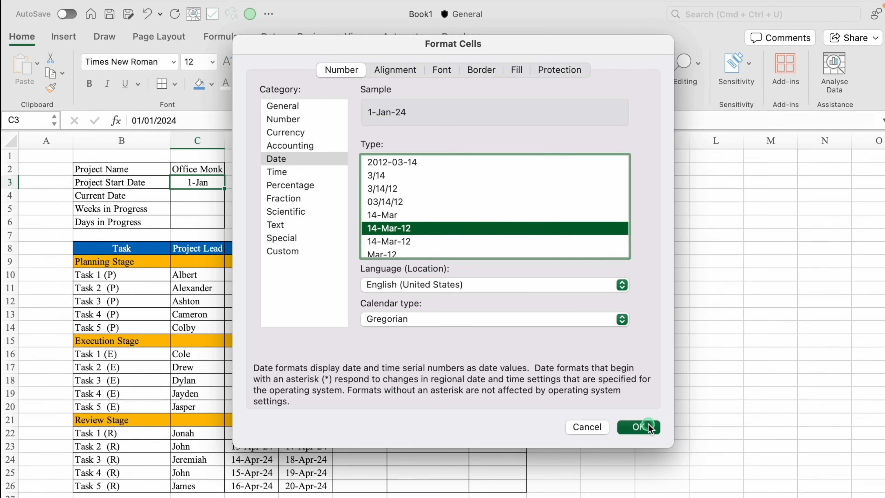
Enter the formula =TODAY() in C4 for the current date.
{"action": "left_click", "coordinate": [196, 196]}
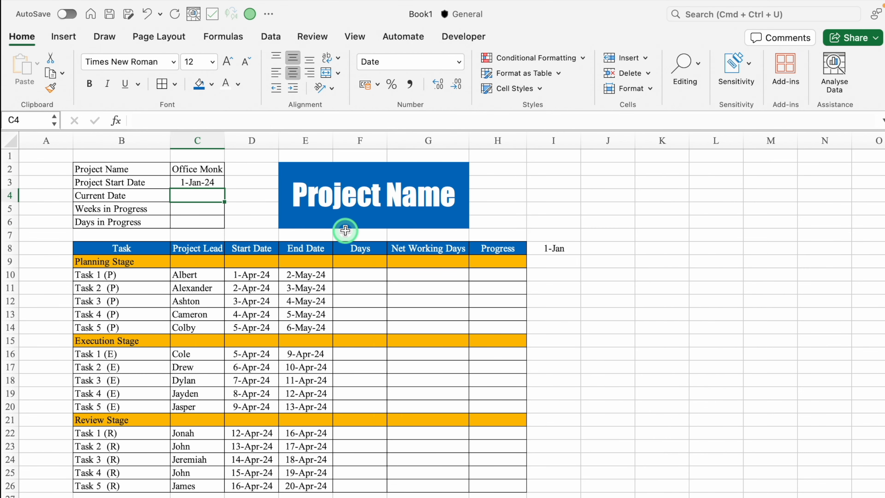
{"action": "type", "text": "=Tod"}
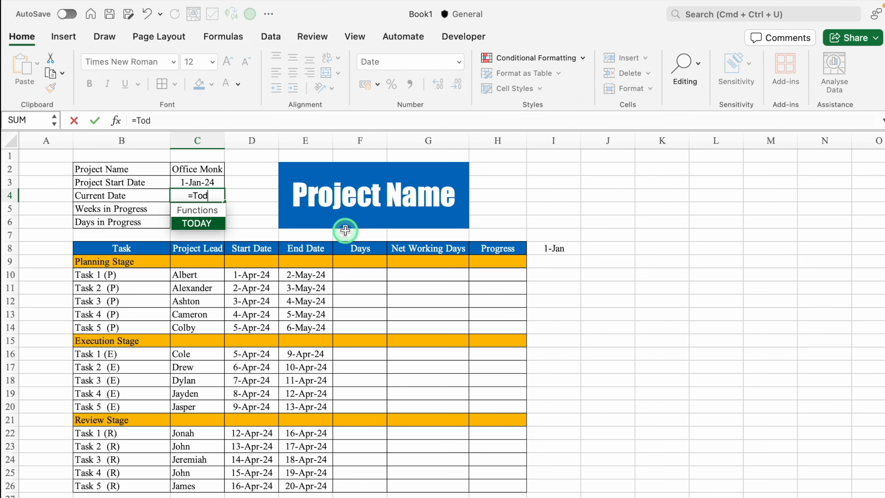
{"action": "double_click", "coordinate": [209, 223]}
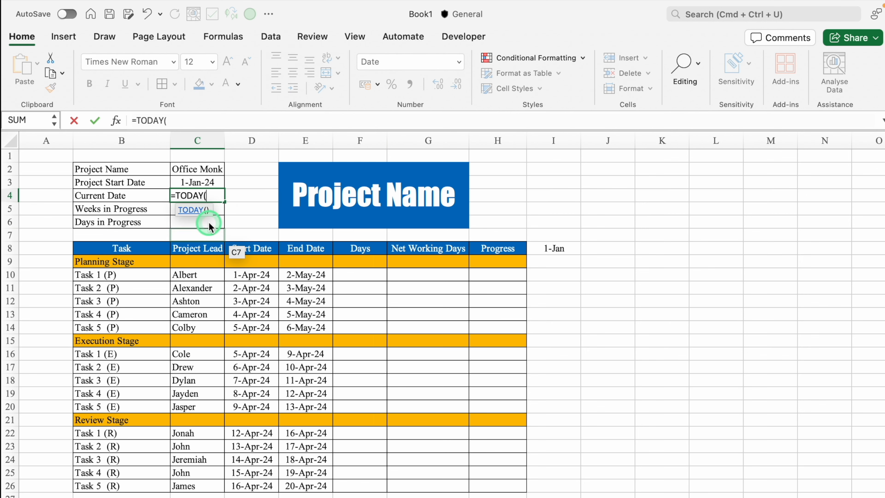
{"action": "type", "text": ")"}
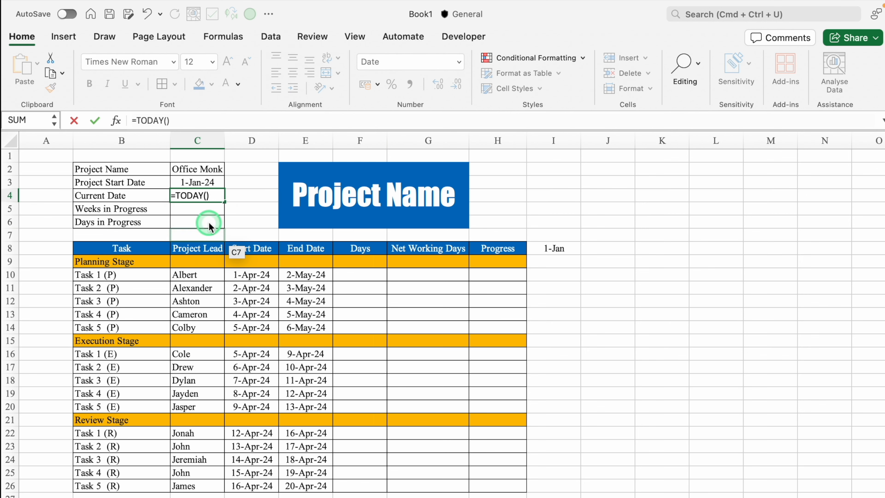
{"action": "key", "text": "Return"}
{"action": "left_click", "coordinate": [213, 198]}
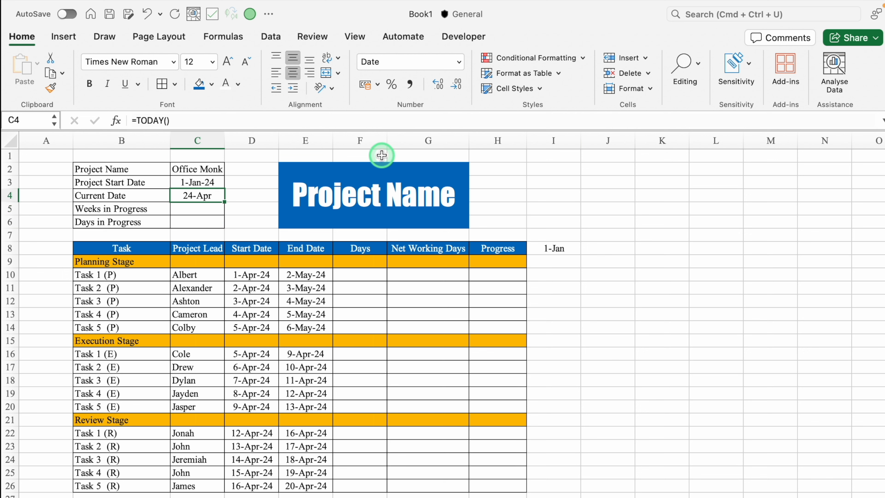
Enter the formula =(C4-C3)/7 in C5 for the weeks in progress.
{"action": "left_click", "coordinate": [193, 209]}
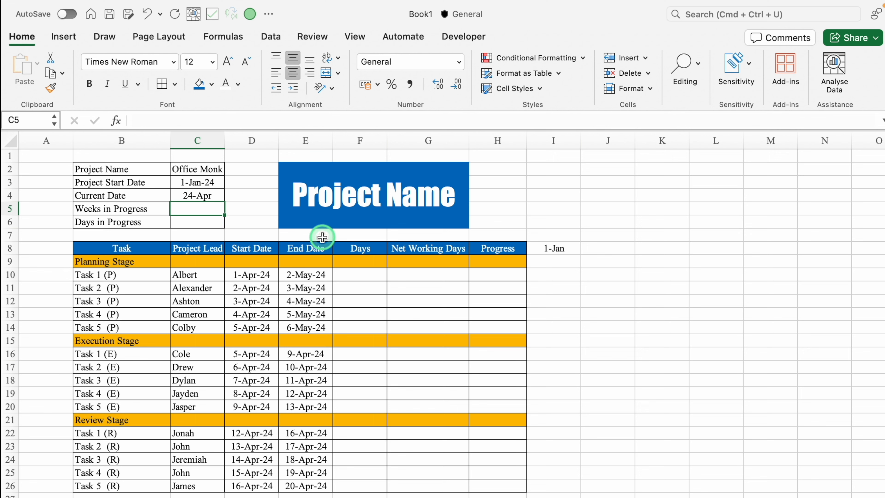
{"action": "type", "text": "="}
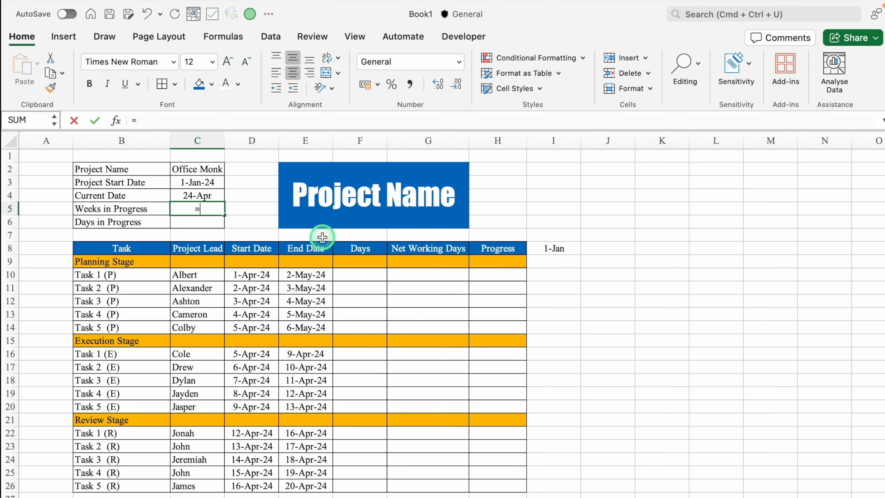
{"action": "left_click", "coordinate": [190, 196]}
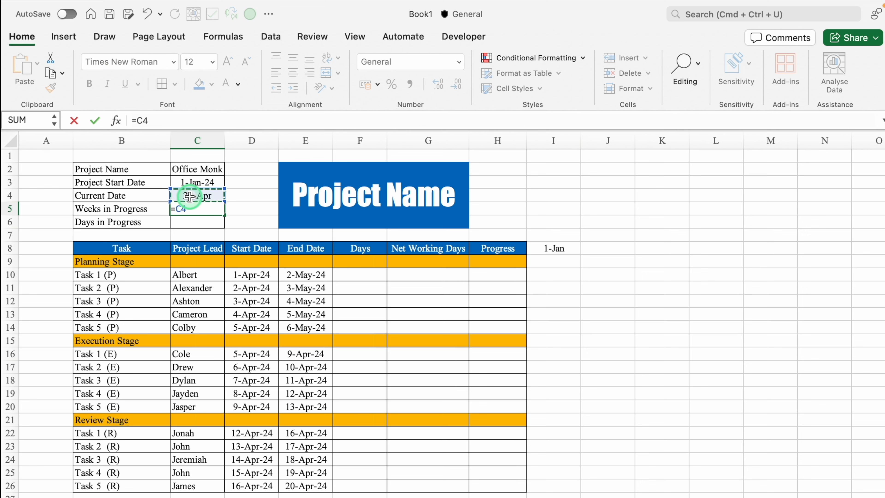
{"action": "left_click", "coordinate": [208, 183]}
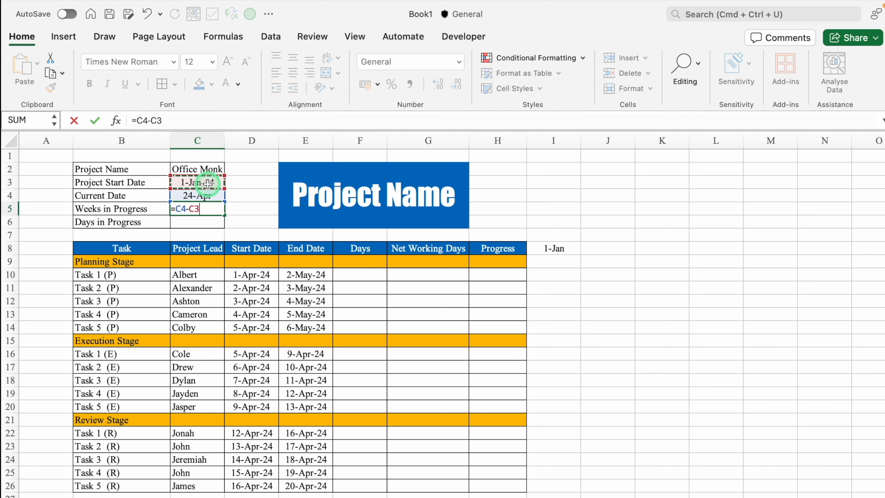
{"action": "type", "text": ")"}
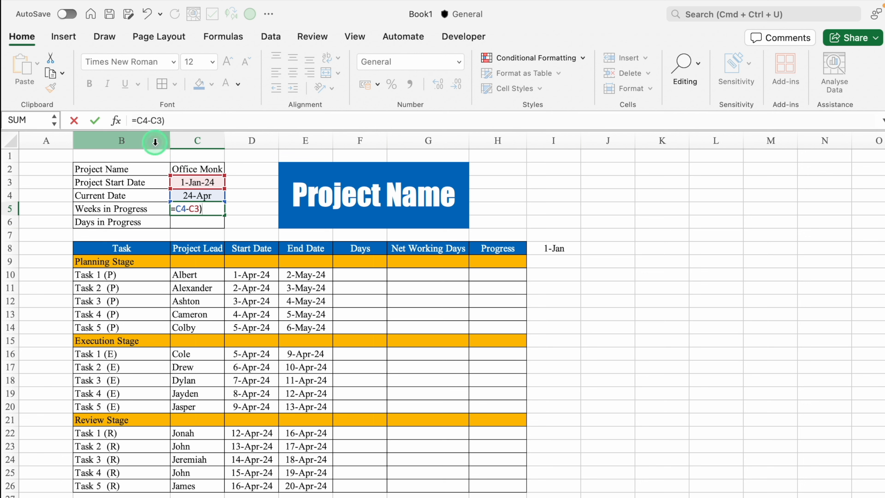
{"action": "left_click", "coordinate": [135, 120]}
{"action": "type", "text": "("}
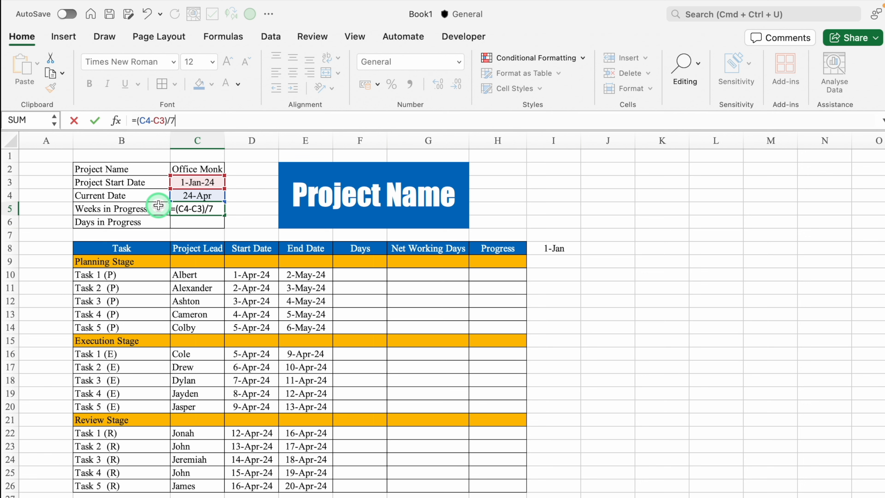
{"action": "key", "text": "Return"}
{"action": "key", "text": "Up"}
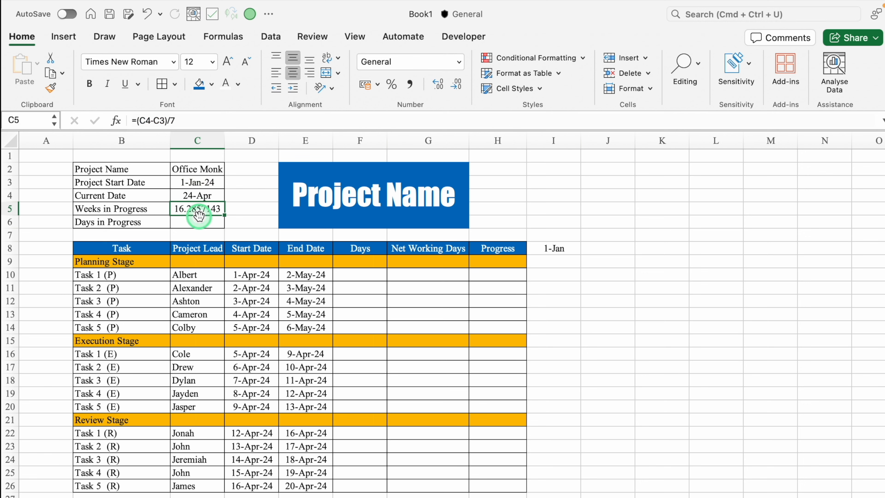
Wrap the weeks in progress formula in ROUNDUP with zero digits, as =ROUNDUP((C4-C3)/7,0).
{"action": "left_click", "coordinate": [135, 121]}
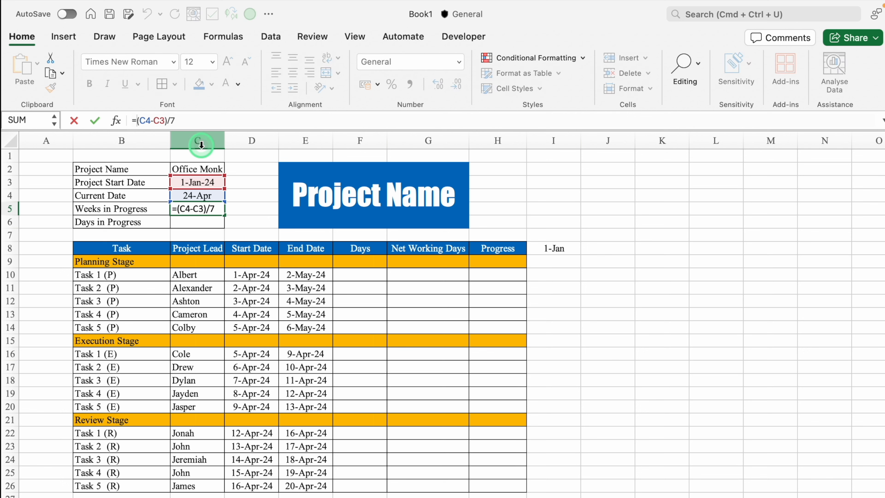
{"action": "type", "text": "Round"}
{"action": "double_click", "coordinate": [185, 174]}
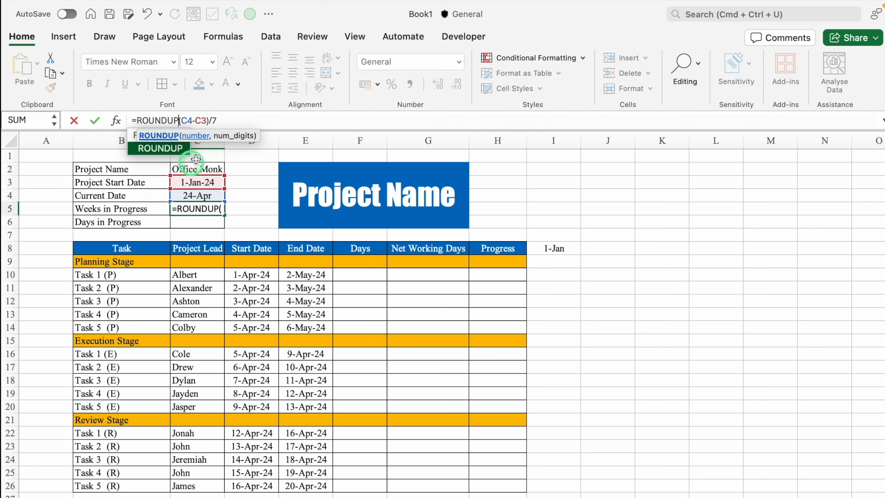
{"action": "left_click", "coordinate": [233, 120]}
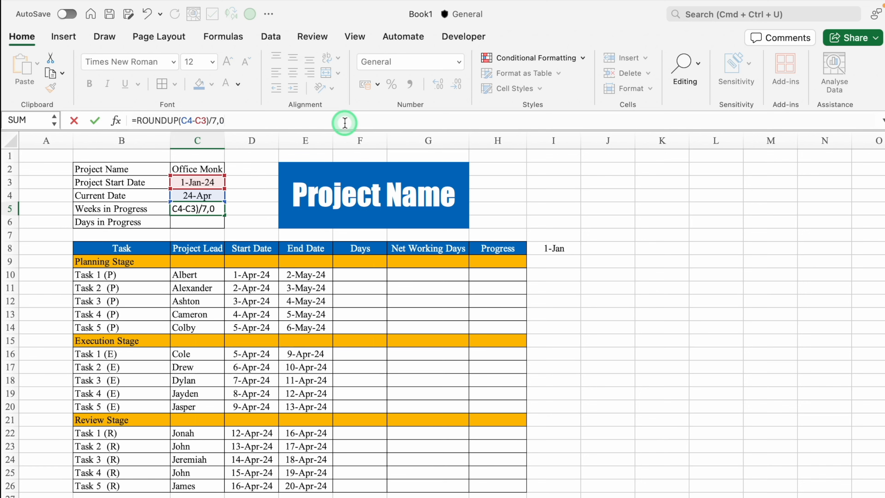
{"action": "key", "text": "Return"}
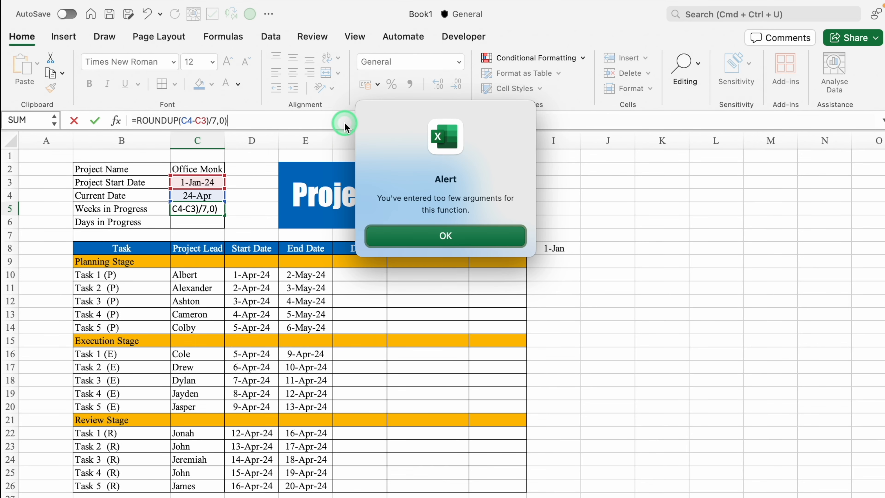
{"action": "left_click", "coordinate": [466, 234]}
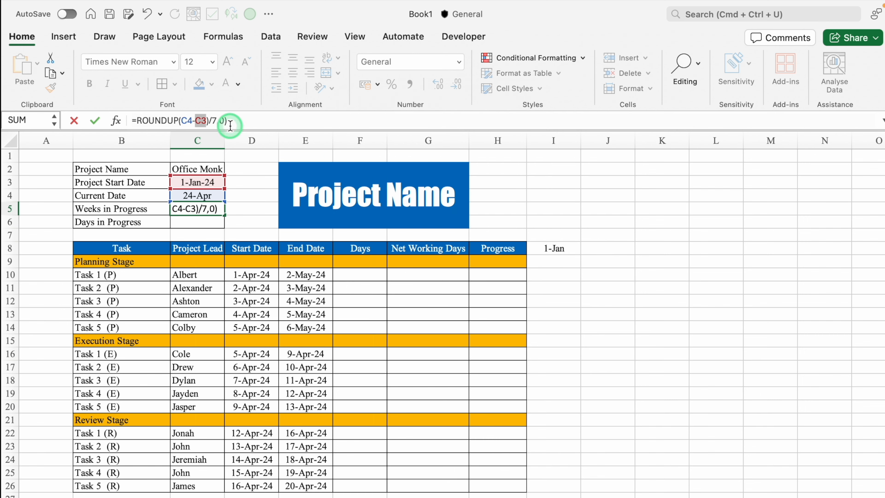
{"action": "left_click", "coordinate": [178, 120]}
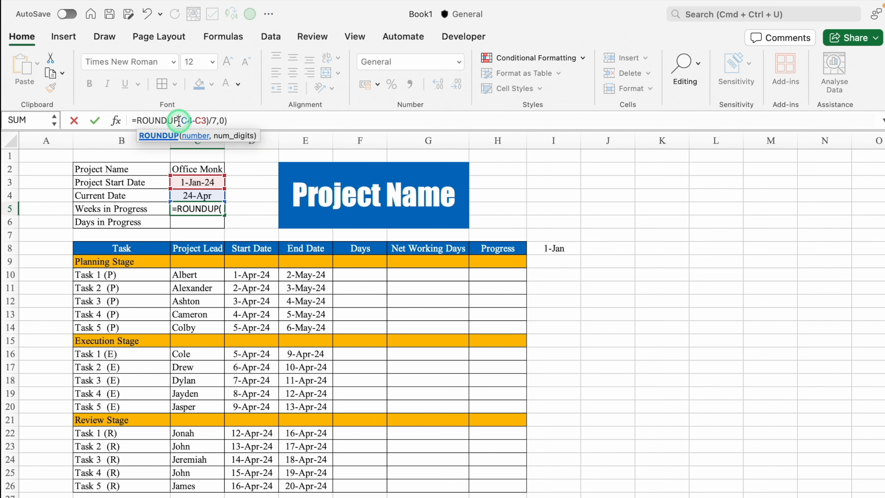
{"action": "type", "text": "("}
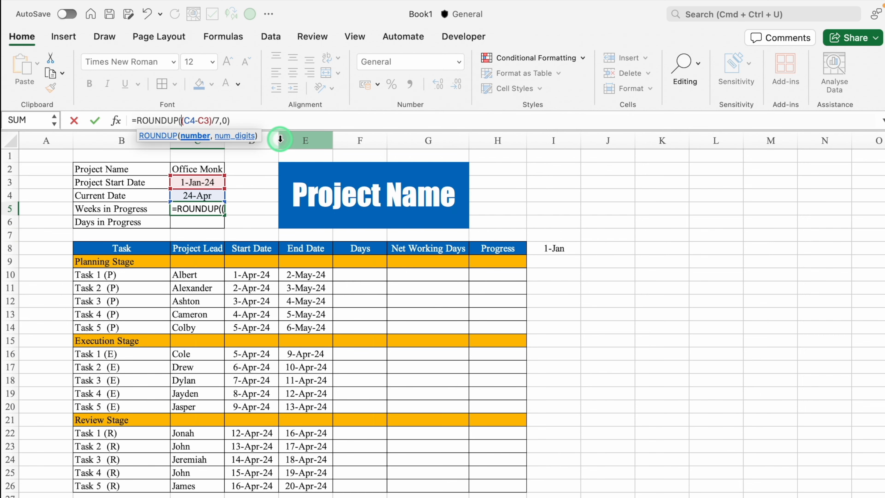
{"action": "key", "text": "Return"}
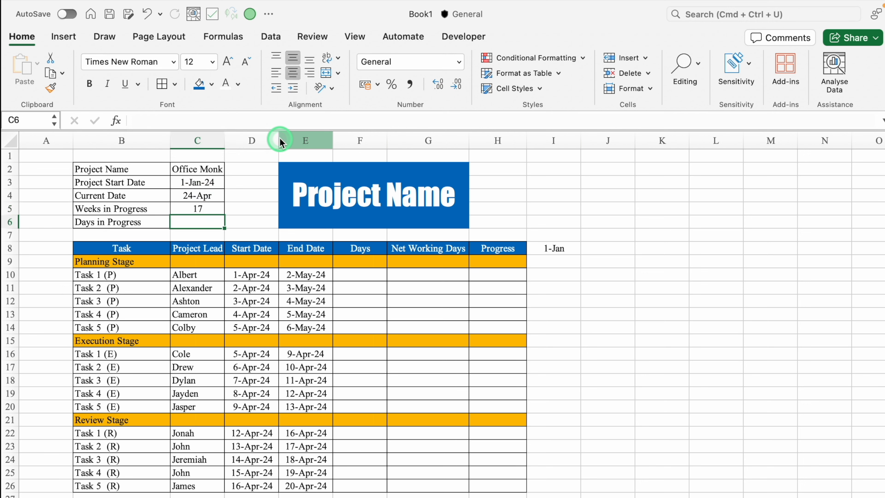
{"action": "left_click", "coordinate": [213, 209]}
Enter the formula =C4-C3 in C6 for the days in progress.
{"action": "left_click", "coordinate": [211, 222]}
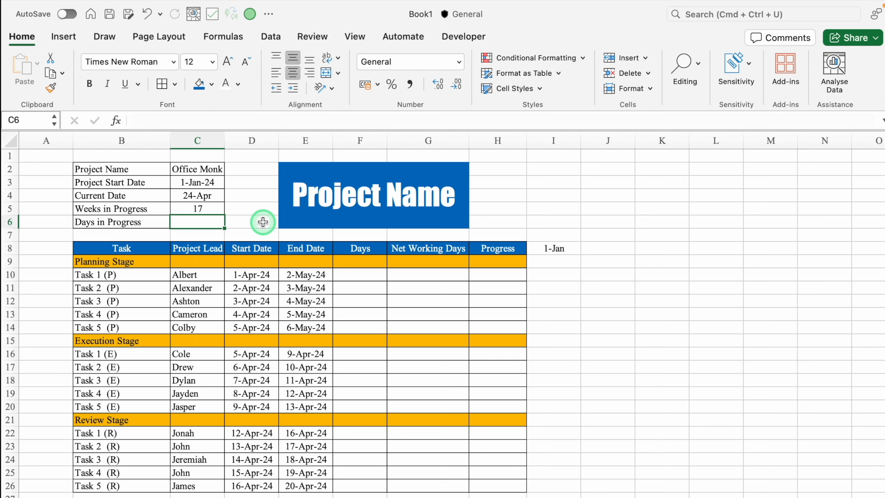
{"action": "type", "text": "="}
{"action": "left_click", "coordinate": [194, 196]}
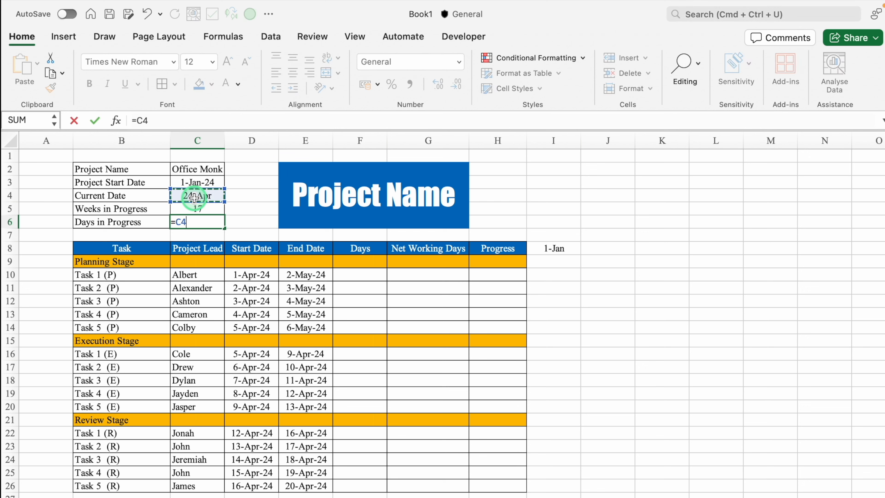
{"action": "type", "text": "-"}
{"action": "left_click", "coordinate": [205, 183]}
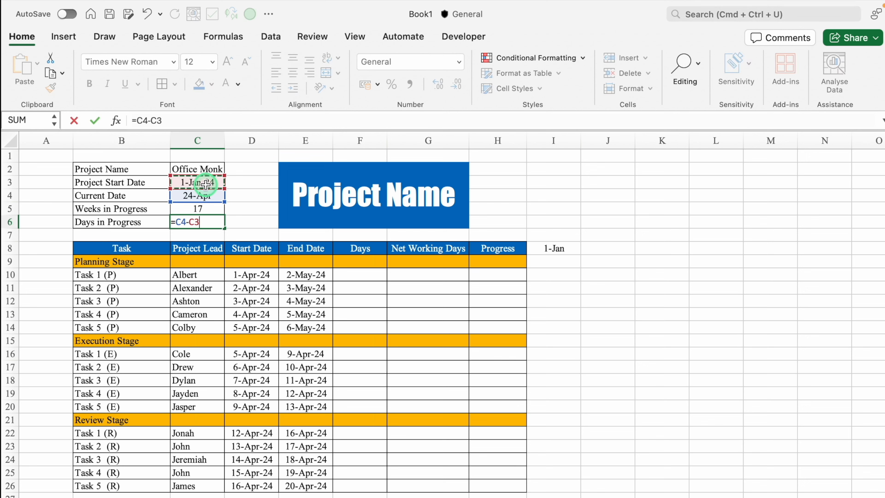
{"action": "key", "text": "Return"}
{"action": "left_click", "coordinate": [205, 223]}
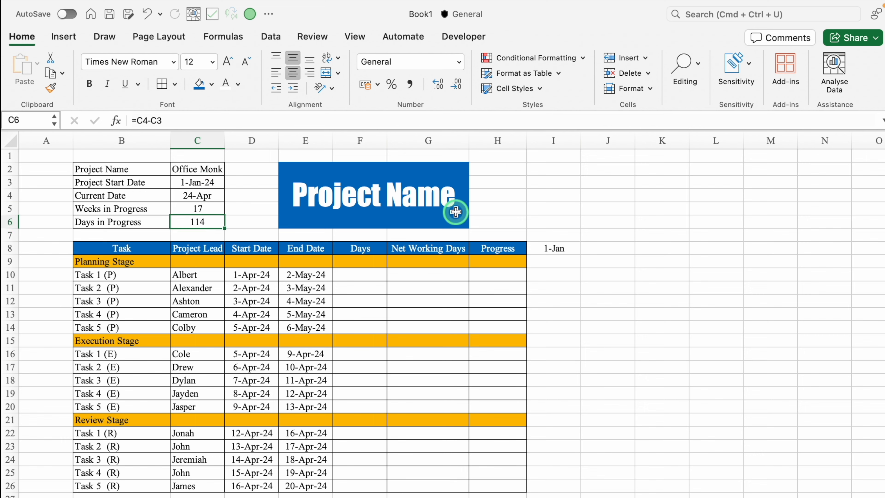
Narrow the empty column A and reduce the height of row 1.
{"action": "left_click_drag", "start_coordinate": [73, 142], "coordinate": [19, 142]}
{"action": "left_click_drag", "start_coordinate": [10, 162], "coordinate": [12, 157]}
Enter the formula =I8+7 in J8 for the second timeline date and centre it.
{"action": "left_click", "coordinate": [510, 241]}
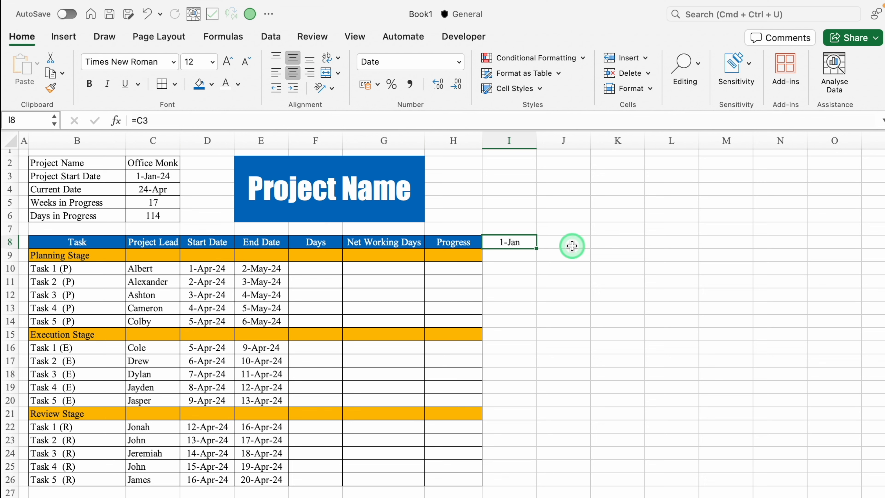
{"action": "left_click", "coordinate": [564, 242]}
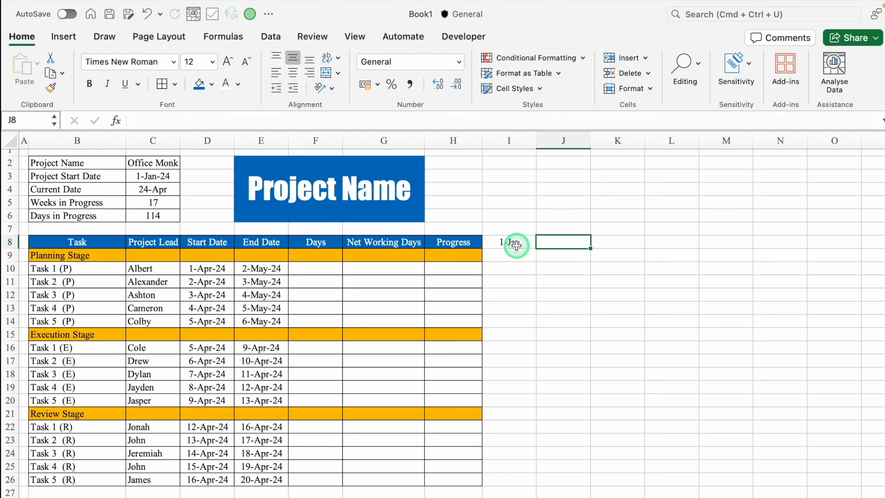
{"action": "type", "text": "="}
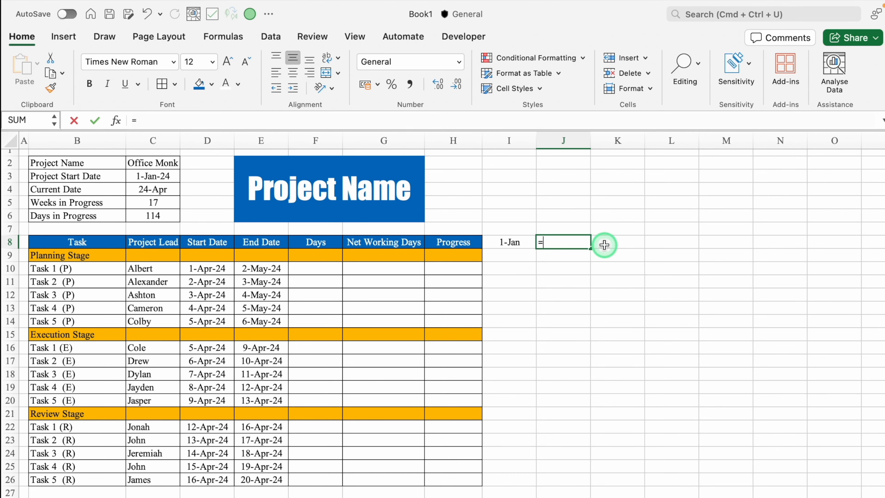
{"action": "left_click", "coordinate": [517, 243]}
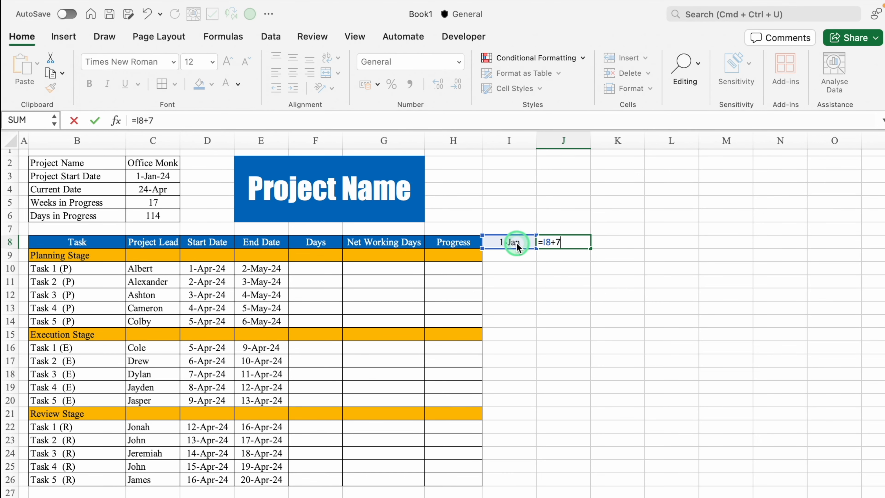
{"action": "key", "text": "Return"}
{"action": "left_click", "coordinate": [567, 243]}
{"action": "left_click", "coordinate": [293, 73]}
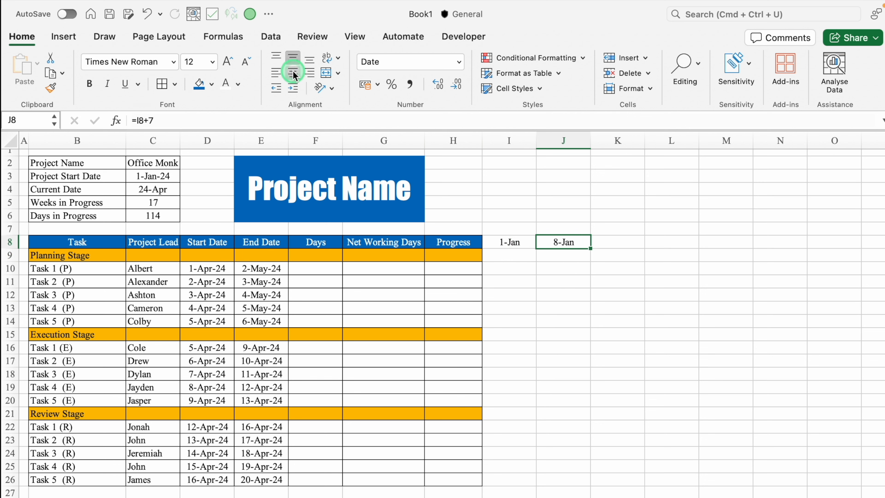
Apply the custom number format "Week" # to the weeks in progress value in C5.
{"action": "left_click", "coordinate": [153, 202]}
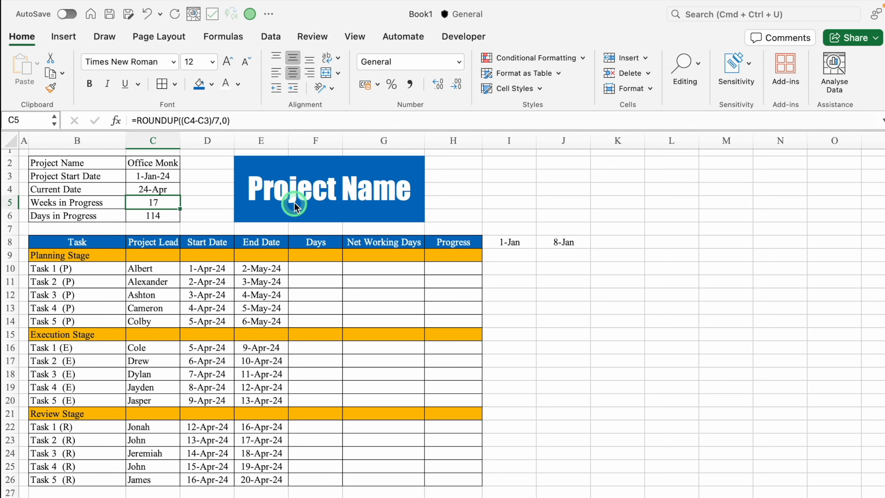
{"action": "key", "text": "super+1"}
{"action": "left_click", "coordinate": [290, 251]}
{"action": "left_click", "coordinate": [434, 163]}
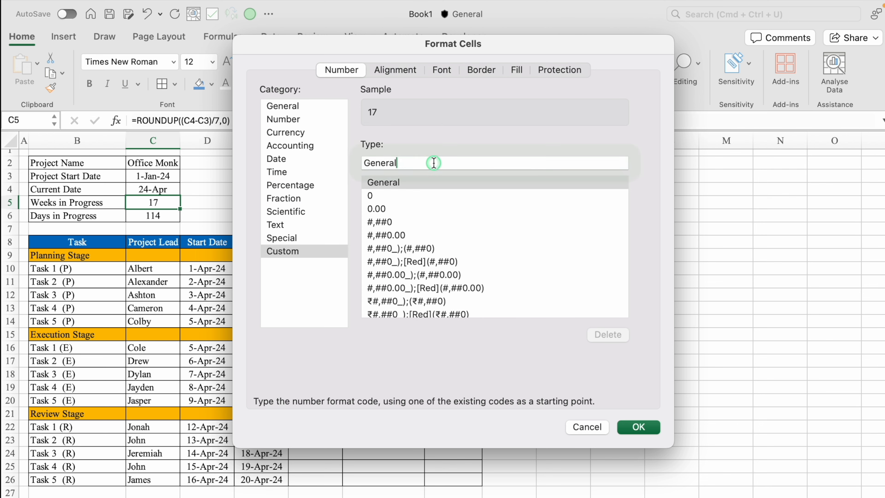
{"action": "left_click_drag", "start_coordinate": [434, 163], "coordinate": [360, 163]}
{"action": "key", "text": "BackSpace"}
{"action": "left_click", "coordinate": [518, 162]}
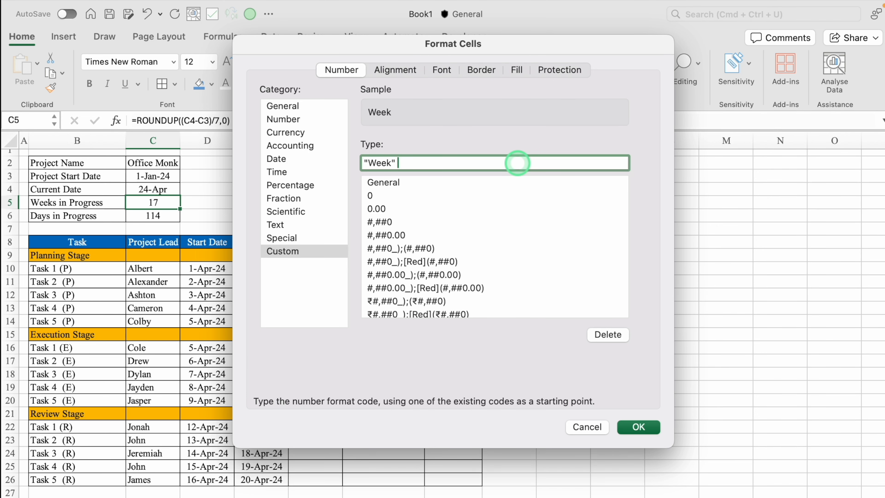
{"action": "left_click", "coordinate": [638, 426]}
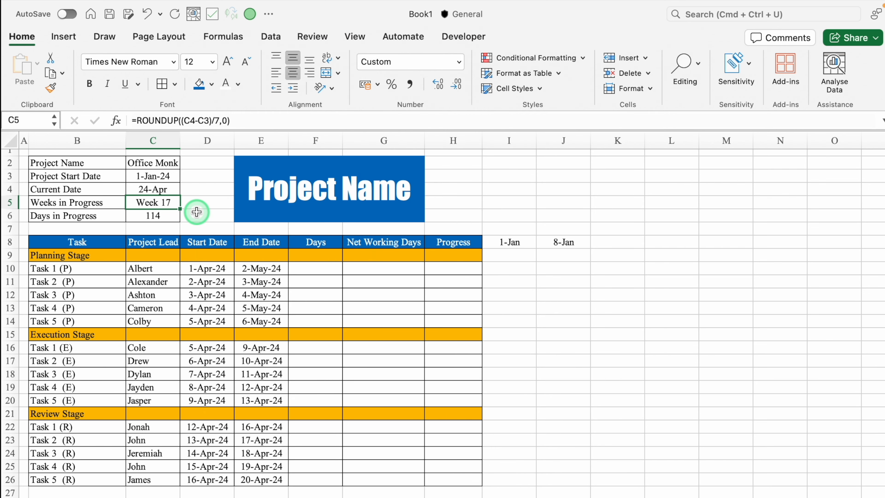
Enter 1 in I9 below the first timeline date and centre it.
{"action": "left_click", "coordinate": [495, 254]}
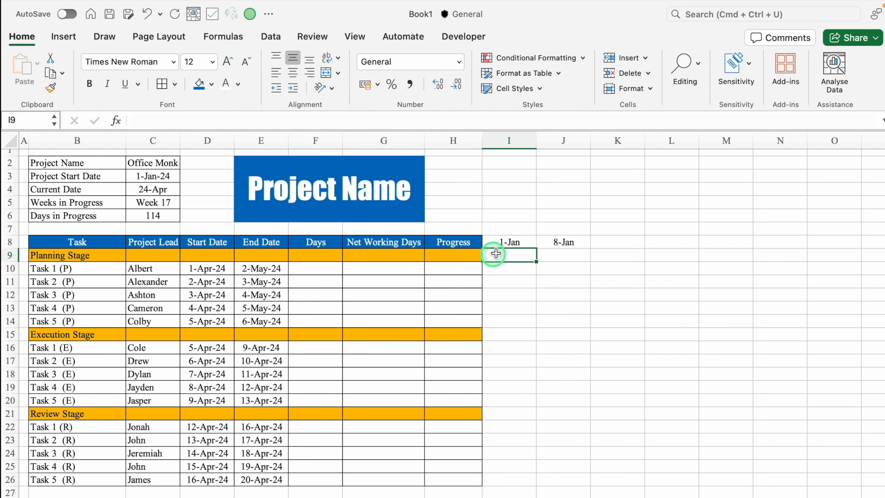
{"action": "type", "text": "1"}
{"action": "key", "text": "Return"}
{"action": "left_click", "coordinate": [519, 258]}
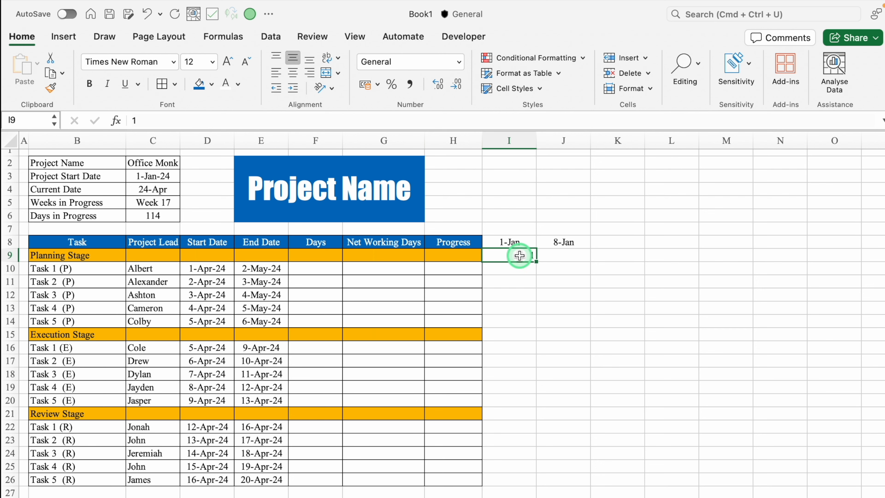
{"action": "left_click", "coordinate": [295, 75]}
Apply the custom number format "Week" # to the week number in I9.
{"action": "key", "text": "super+1"}
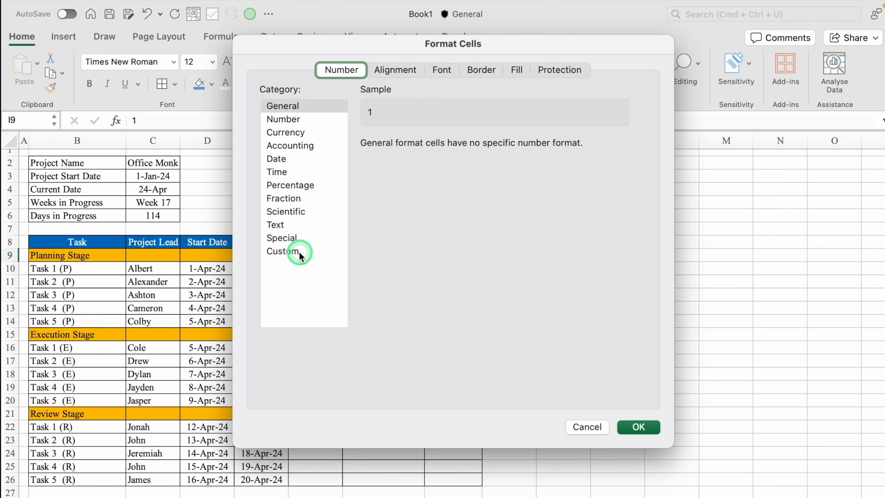
{"action": "left_click", "coordinate": [294, 253]}
{"action": "left_click_drag", "start_coordinate": [412, 174], "coordinate": [344, 162]}
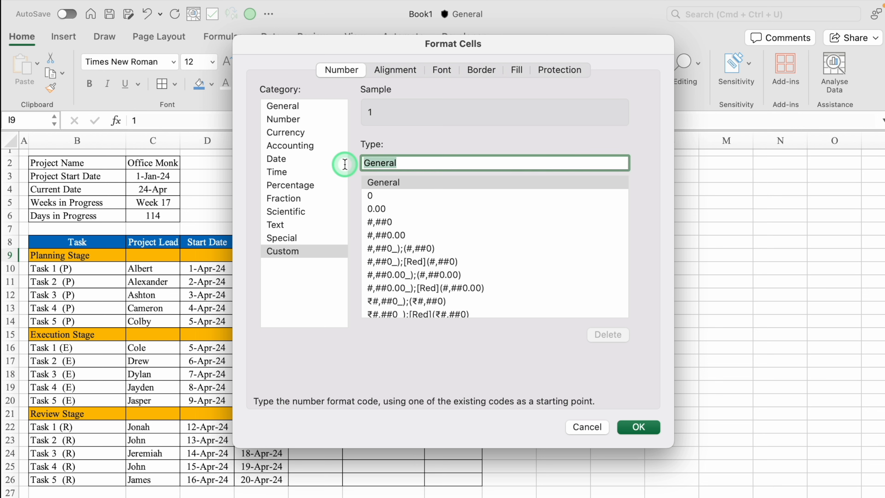
{"action": "key", "text": "BackSpace"}
{"action": "type", "text": "\"Week"}
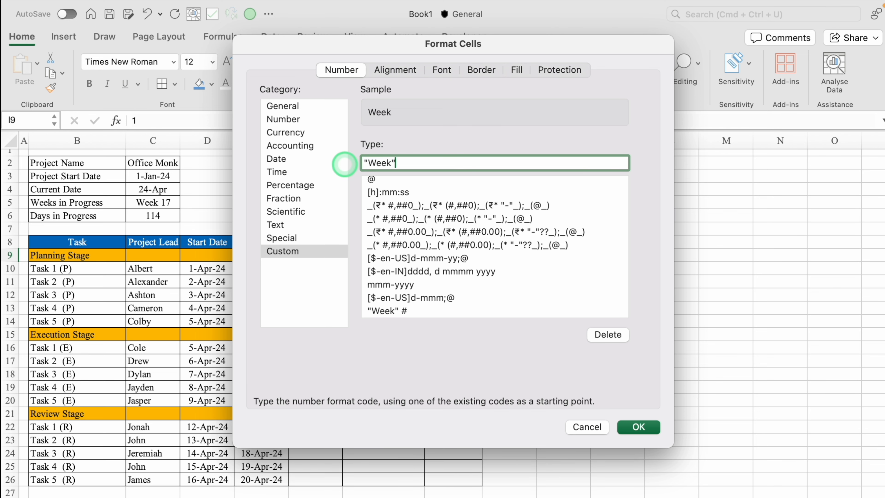
{"action": "type", "text": "\" #"}
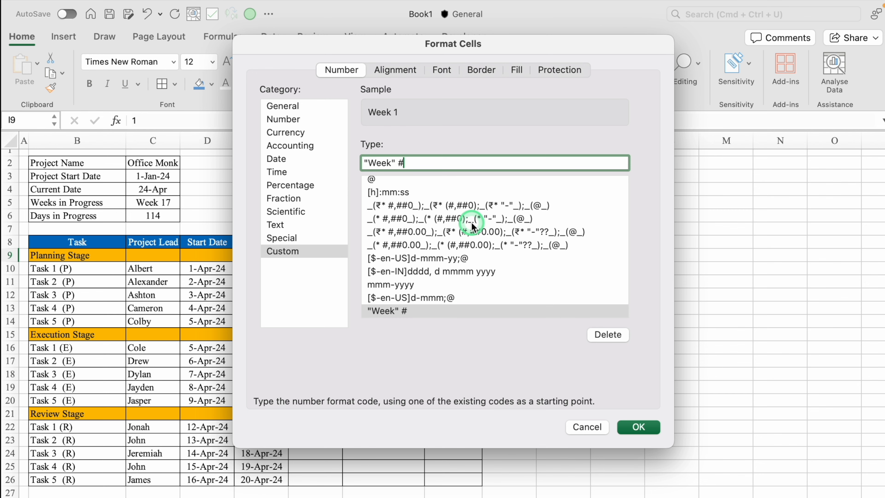
{"action": "left_click", "coordinate": [642, 426]}
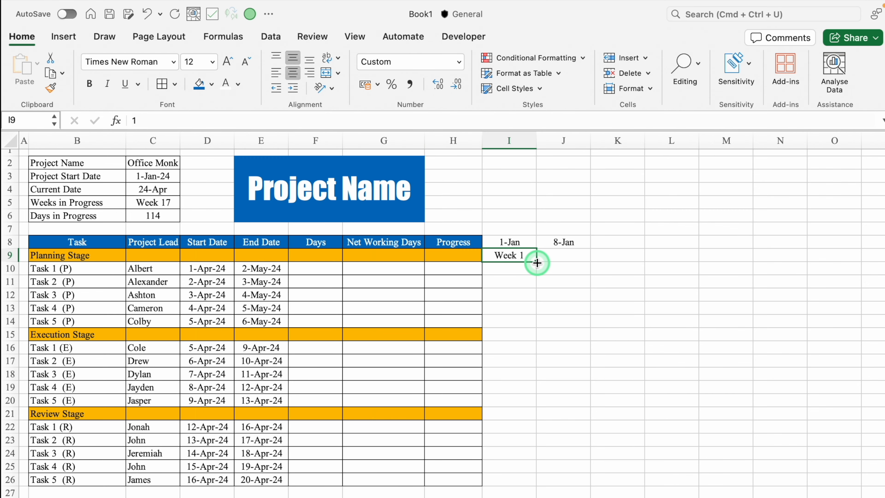
Fill the week number from I9 into J9 as an incrementing series.
{"action": "left_click_drag", "start_coordinate": [537, 263], "coordinate": [569, 264]}
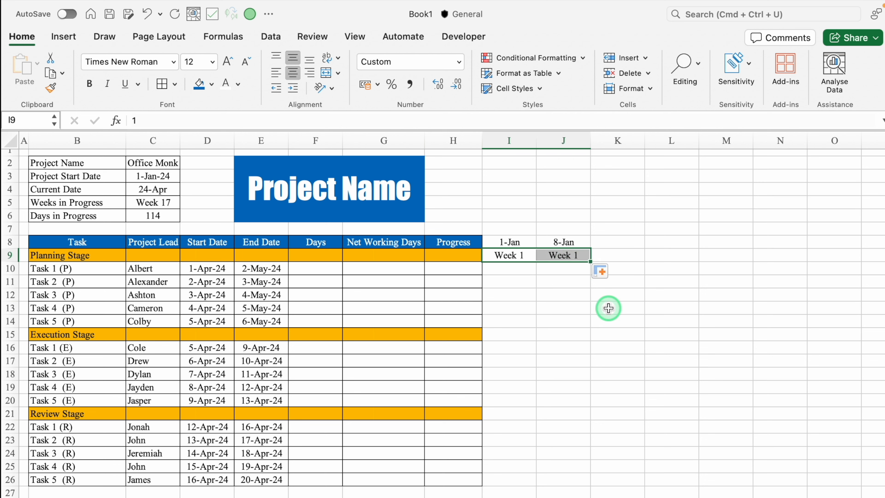
{"action": "left_click", "coordinate": [606, 282]}
{"action": "left_click", "coordinate": [627, 311]}
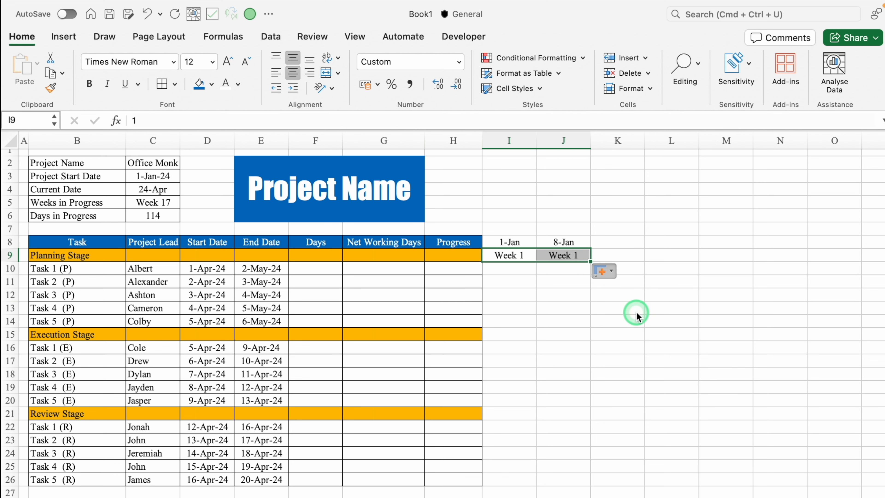
{"action": "left_click", "coordinate": [585, 295]}
Give the timeline dates in I8:J8 a red fill and white font.
{"action": "left_click_drag", "start_coordinate": [510, 242], "coordinate": [571, 242]}
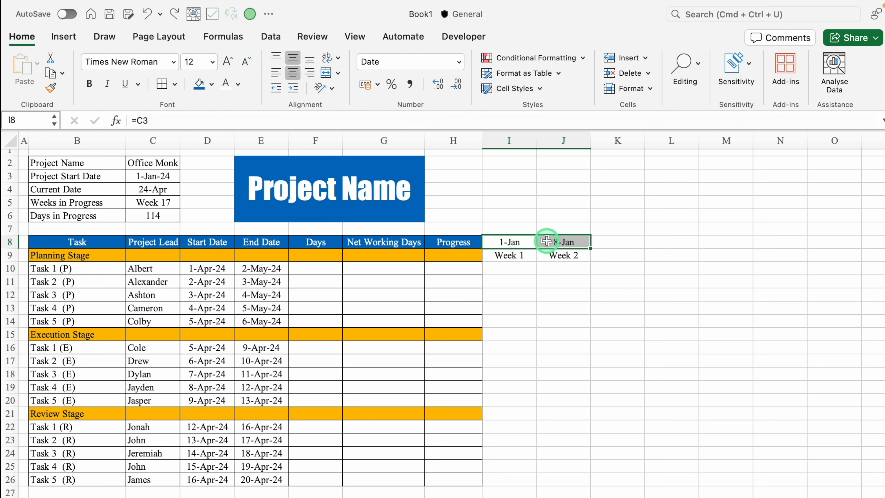
{"action": "left_click", "coordinate": [211, 84]}
{"action": "left_click", "coordinate": [215, 293]}
{"action": "left_click", "coordinate": [226, 83]}
Give the week numbers in I9:J9 a blue fill and white font.
{"action": "left_click_drag", "start_coordinate": [501, 258], "coordinate": [571, 256]}
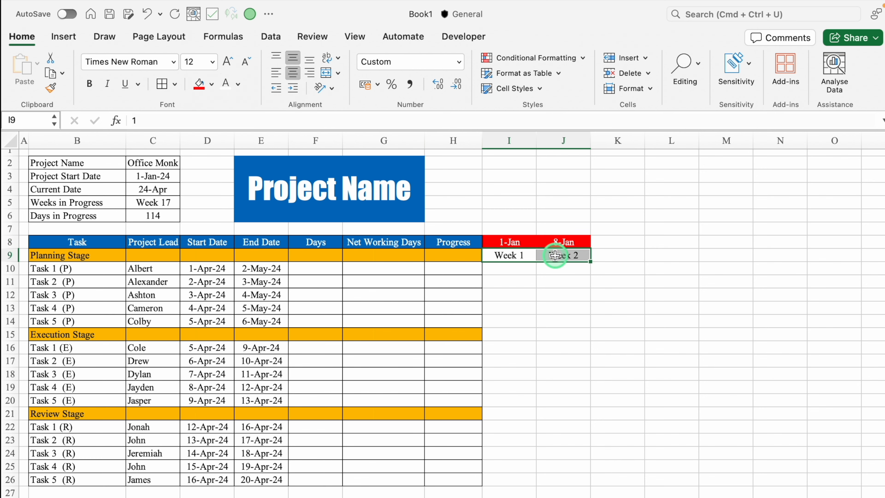
{"action": "left_click", "coordinate": [211, 84]}
{"action": "left_click", "coordinate": [287, 240]}
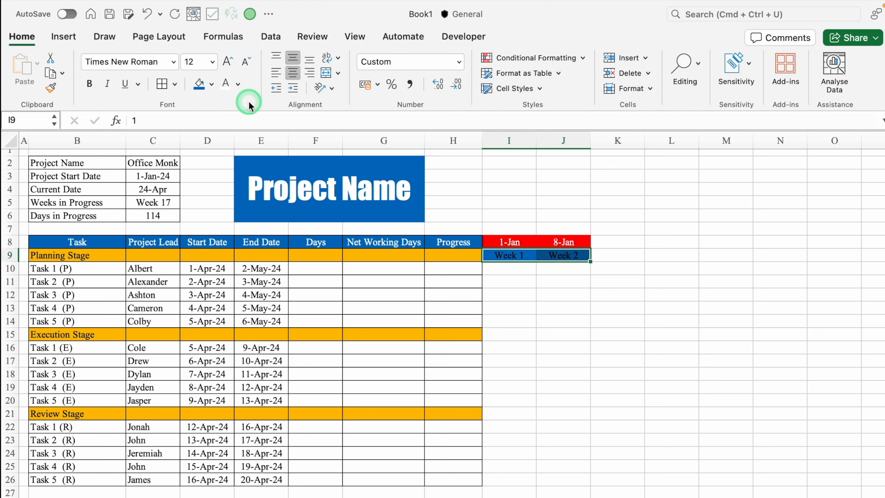
{"action": "left_click", "coordinate": [226, 83]}
Extend the dates and week numbers from I8:J9 across to column BA, ending at Week 45.
{"action": "left_click_drag", "start_coordinate": [501, 242], "coordinate": [564, 256]}
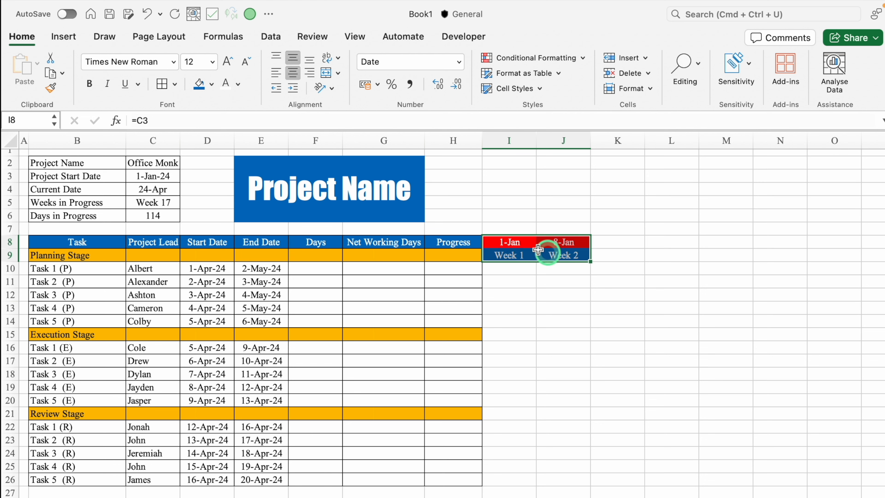
{"action": "left_click", "coordinate": [567, 243]}
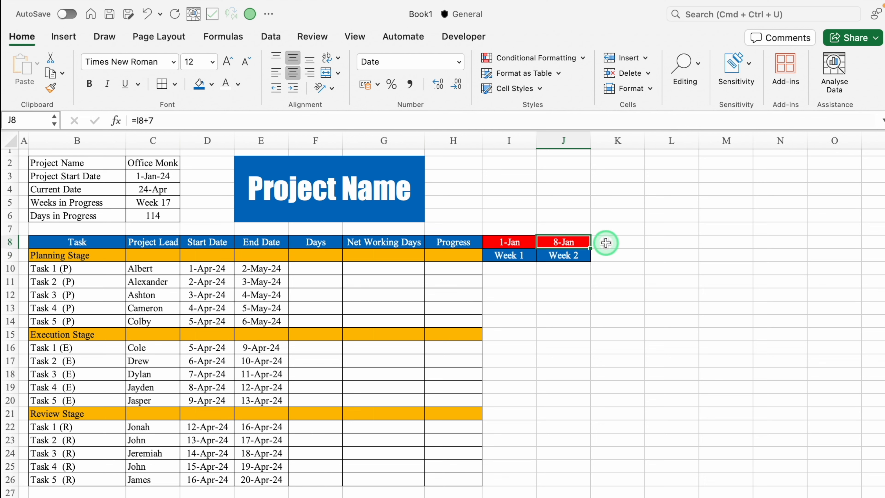
{"action": "left_click_drag", "start_coordinate": [573, 242], "coordinate": [784, 265]}
Delete the surplus timeline columns AO:BA and AH:AN so the timeline ends at Week 25.
{"action": "left_click_drag", "start_coordinate": [750, 140], "coordinate": [119, 174]}
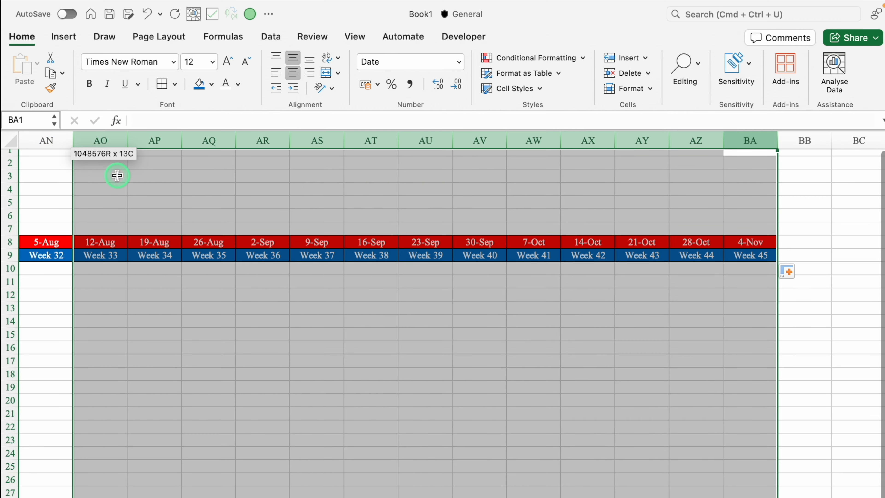
{"action": "right_click", "coordinate": [160, 144]}
{"action": "left_click", "coordinate": [206, 233]}
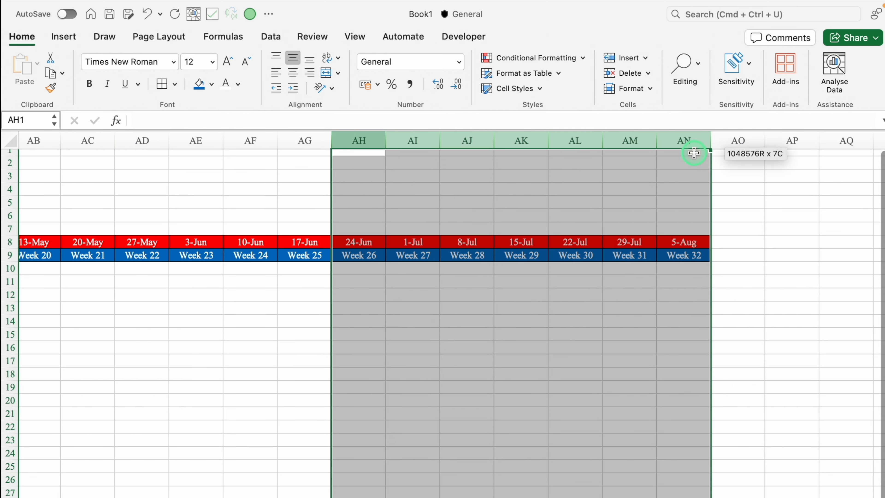
{"action": "right_click", "coordinate": [625, 143]}
{"action": "left_click", "coordinate": [682, 237]}
{"action": "left_click", "coordinate": [646, 401]}
Turn off the sheet's gridlines and reduce the height of row 7 above the table header.
{"action": "scroll", "coordinate": [646, 401], "scroll_direction": "left", "scroll_amount": 10}
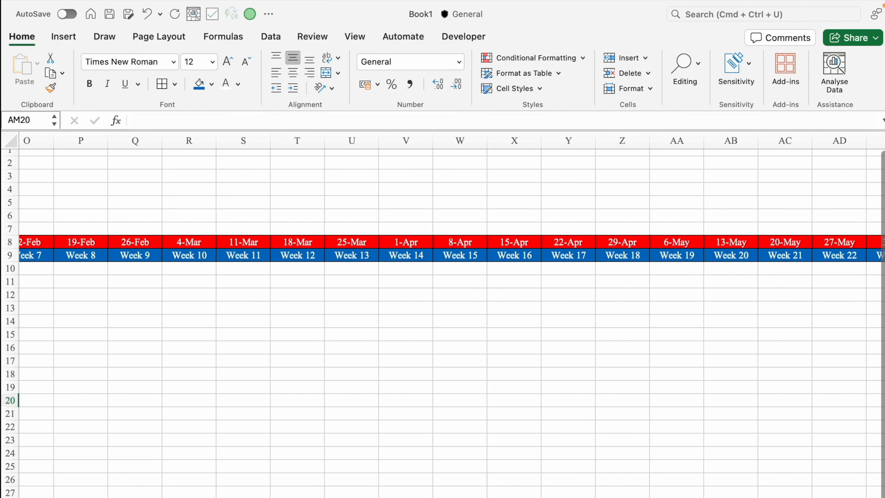
{"action": "scroll", "coordinate": [439, 244], "scroll_direction": "left", "scroll_amount": 5}
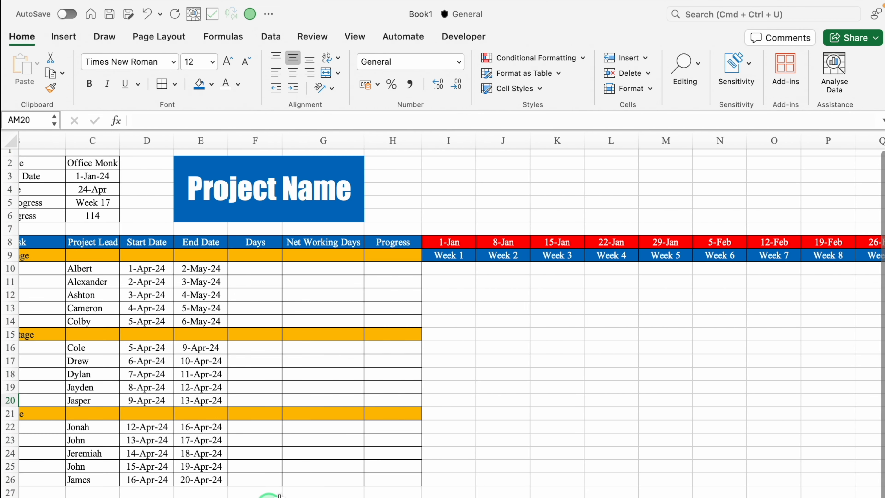
{"action": "left_click", "coordinate": [356, 37]}
{"action": "left_click", "coordinate": [353, 66]}
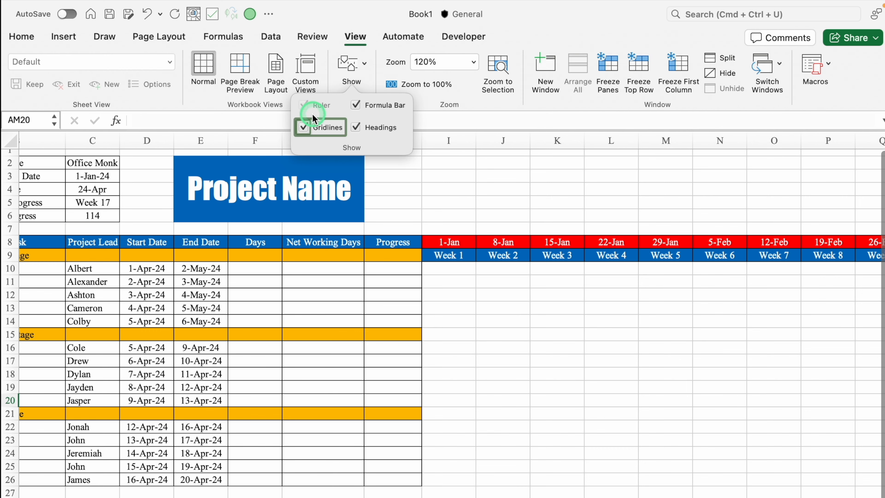
{"action": "left_click", "coordinate": [305, 128]}
{"action": "left_click", "coordinate": [557, 321]}
{"action": "scroll", "coordinate": [557, 321], "scroll_direction": "left", "scroll_amount": 2}
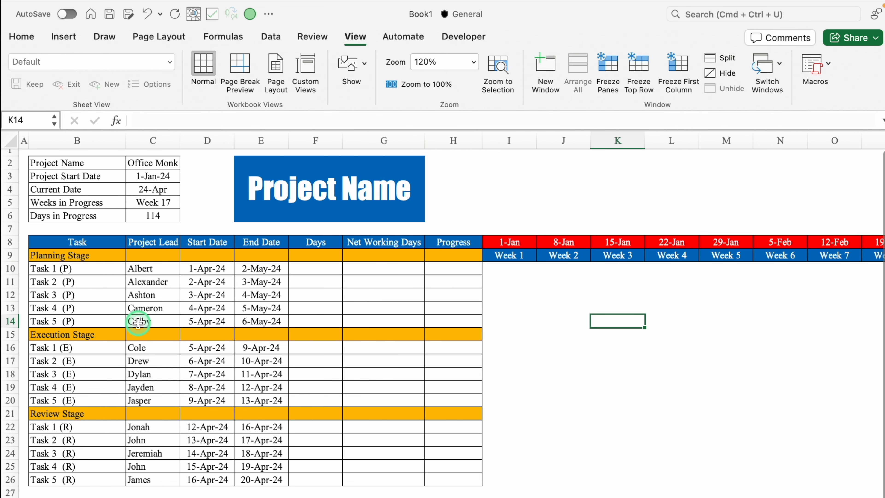
{"action": "left_click_drag", "start_coordinate": [10, 236], "coordinate": [13, 230]}
Merge and centre I2:O6 above the timeline, with a blue fill and white font.
{"action": "left_click", "coordinate": [508, 165]}
{"action": "left_click_drag", "start_coordinate": [508, 165], "coordinate": [831, 210]}
{"action": "left_click", "coordinate": [31, 36]}
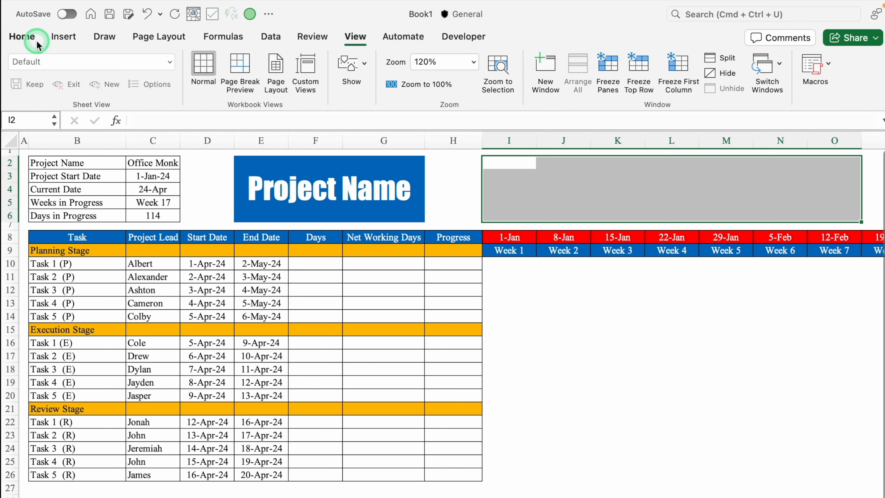
{"action": "left_click", "coordinate": [330, 74]}
{"action": "left_click", "coordinate": [200, 85]}
{"action": "left_click", "coordinate": [224, 86]}
Set the font of the merged timeline banner to Impact, size 28.
{"action": "left_click", "coordinate": [173, 62]}
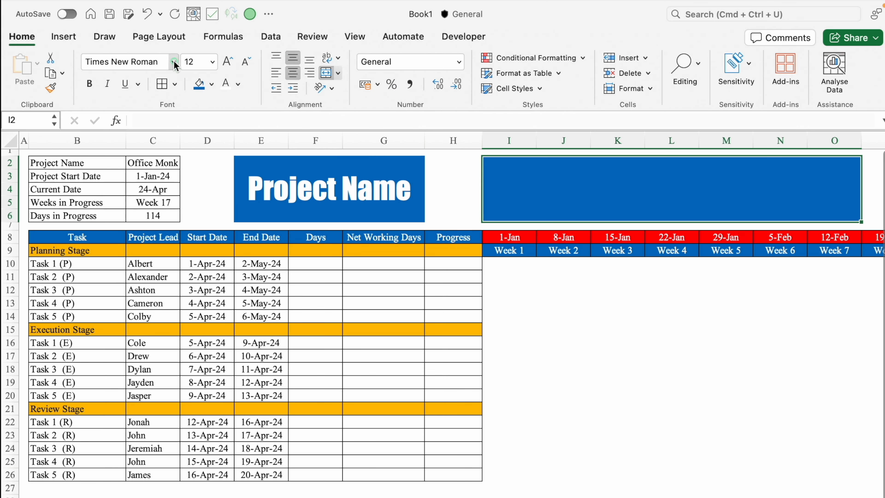
{"action": "left_click", "coordinate": [157, 180]}
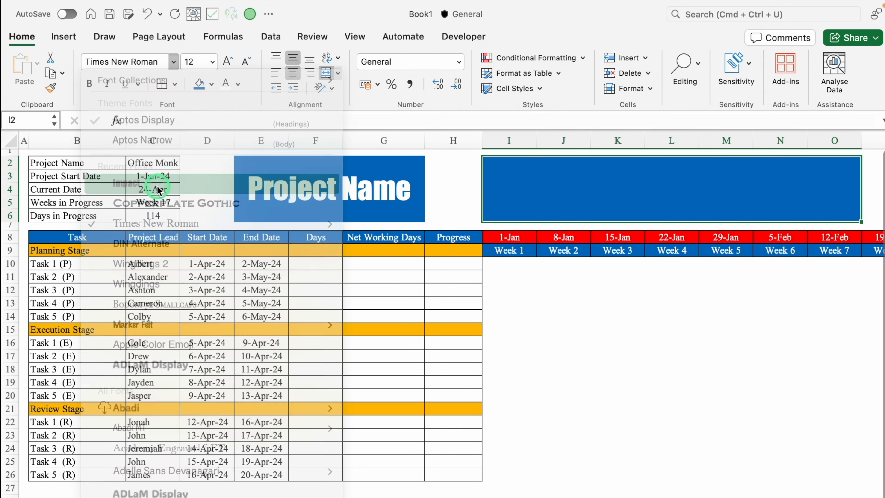
{"action": "left_click", "coordinate": [212, 63]}
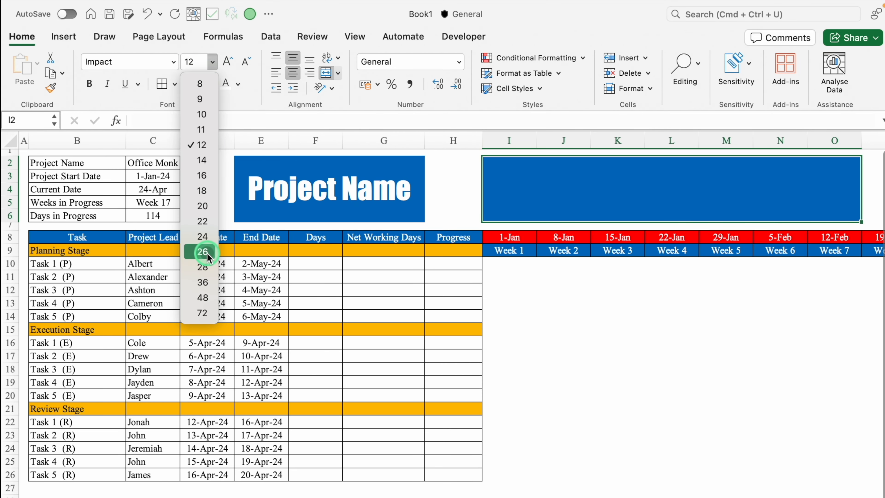
{"action": "left_click", "coordinate": [202, 267]}
Unmerge the banner above the timeline and merge and centre only I2:O4.
{"action": "left_click", "coordinate": [545, 186]}
{"action": "left_click", "coordinate": [326, 72]}
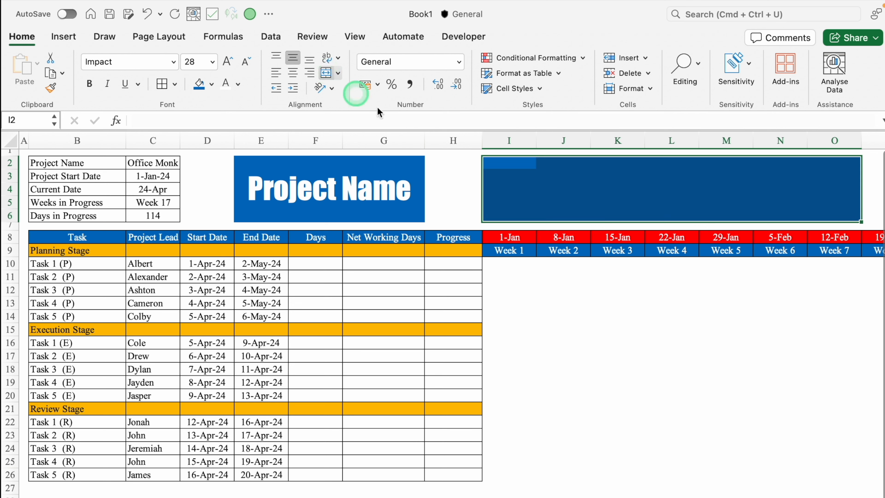
{"action": "left_click_drag", "start_coordinate": [500, 162], "coordinate": [832, 191]}
{"action": "left_click", "coordinate": [326, 73]}
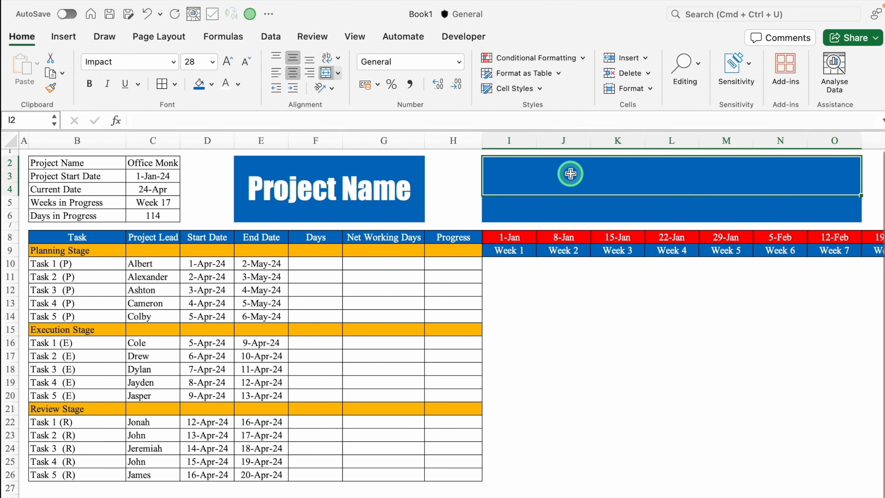
Enter =C2 in the merged banner cell I2 to show the project name, and enlarge its font to 36.
{"action": "type", "text": "="}
{"action": "left_click", "coordinate": [163, 162]}
{"action": "key", "text": "Return"}
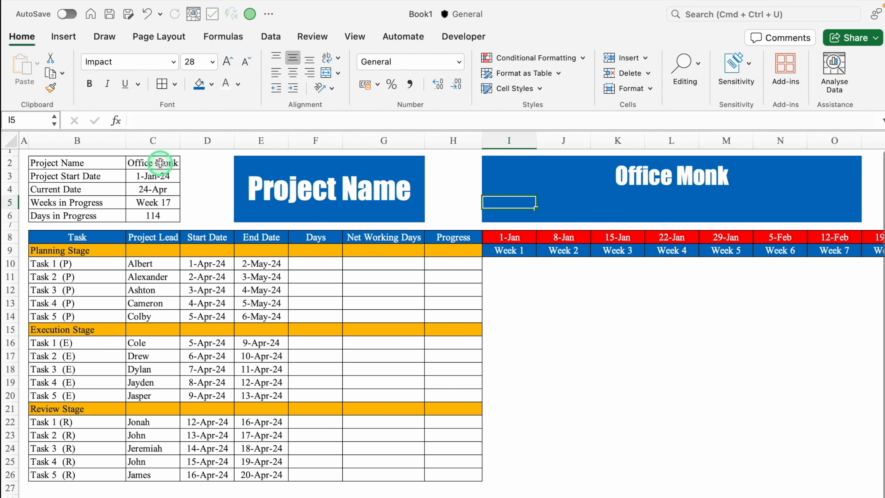
{"action": "left_click", "coordinate": [160, 163]}
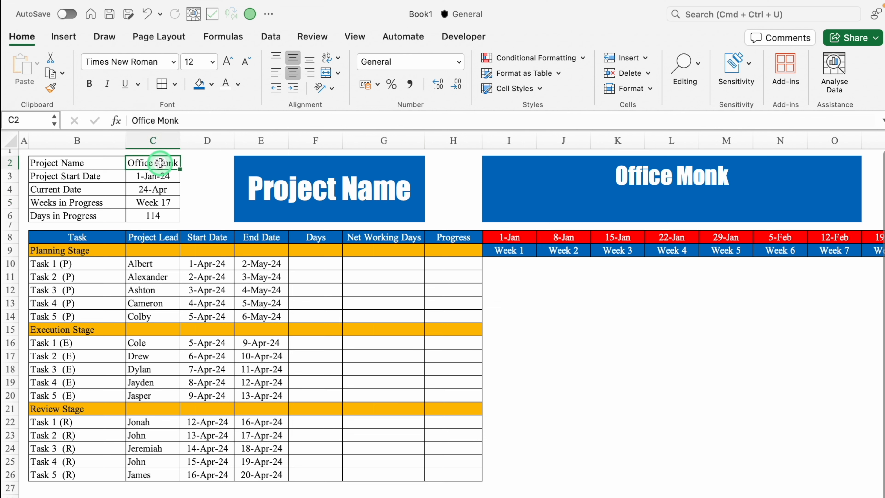
{"action": "left_click", "coordinate": [666, 173]}
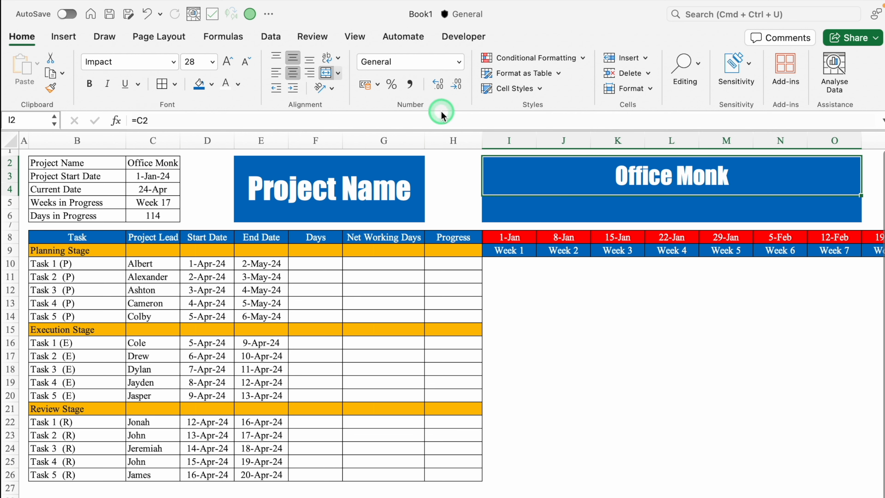
{"action": "left_click", "coordinate": [226, 62]}
Merge and centre I5:O6 and enter "Way To Future" as the tagline.
{"action": "left_click_drag", "start_coordinate": [509, 202], "coordinate": [834, 216]}
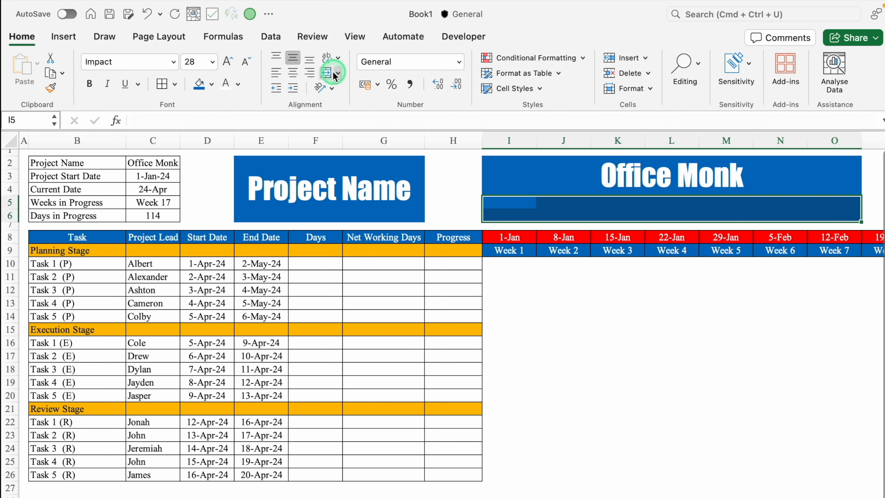
{"action": "left_click", "coordinate": [325, 72]}
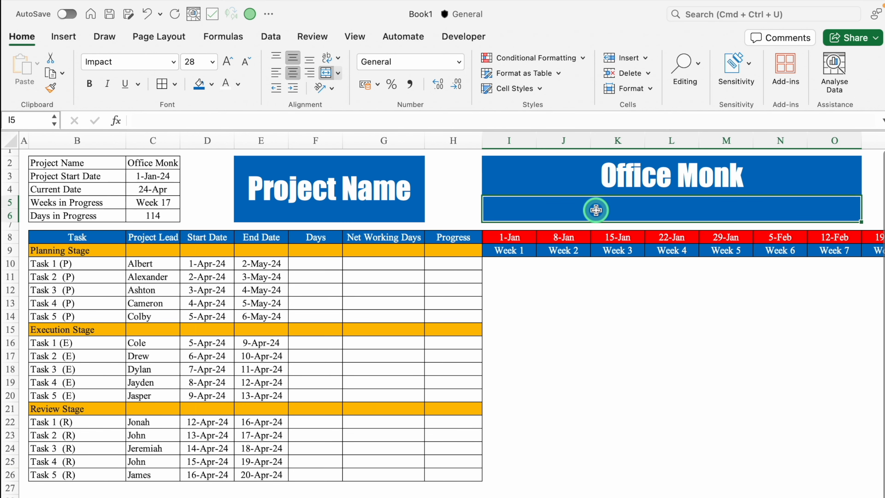
{"action": "type", "text": "Way To Future"}
{"action": "key", "text": "Return"}
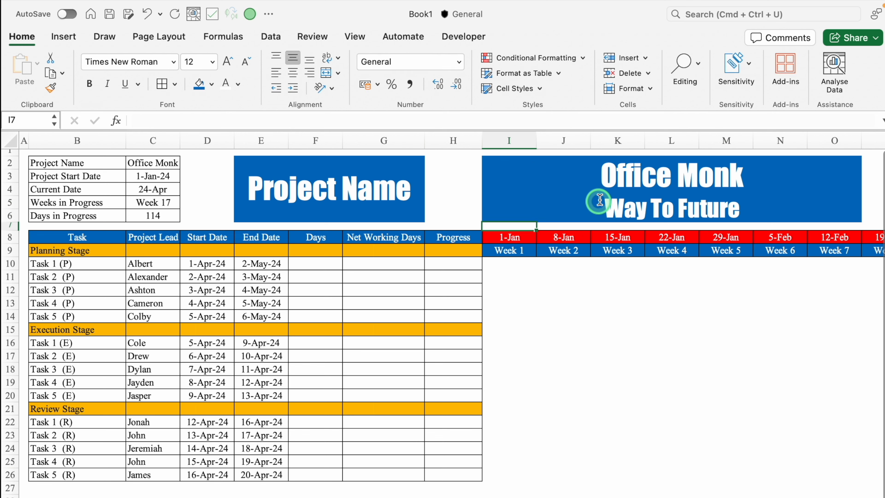
Add outside borders around the banner in I2:O6 and the Project Name title in E2:G6.
{"action": "left_click_drag", "start_coordinate": [571, 166], "coordinate": [570, 204]}
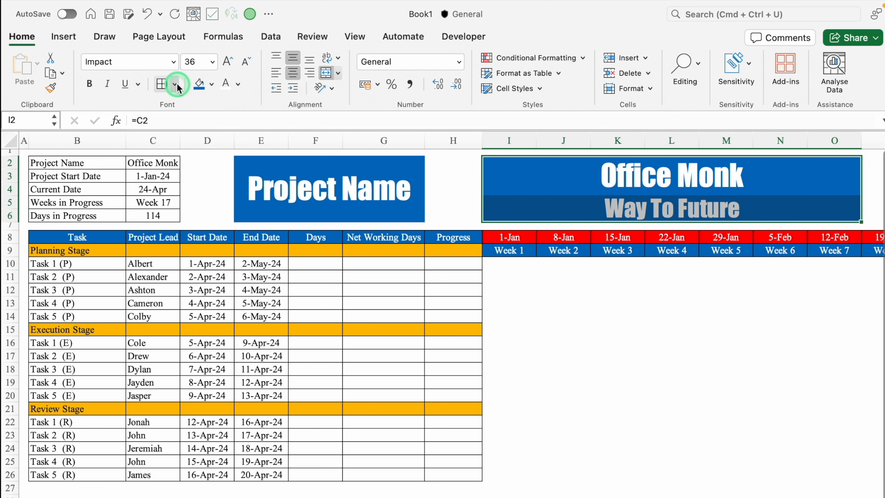
{"action": "left_click", "coordinate": [175, 85]}
{"action": "left_click", "coordinate": [209, 229]}
{"action": "left_click", "coordinate": [272, 170]}
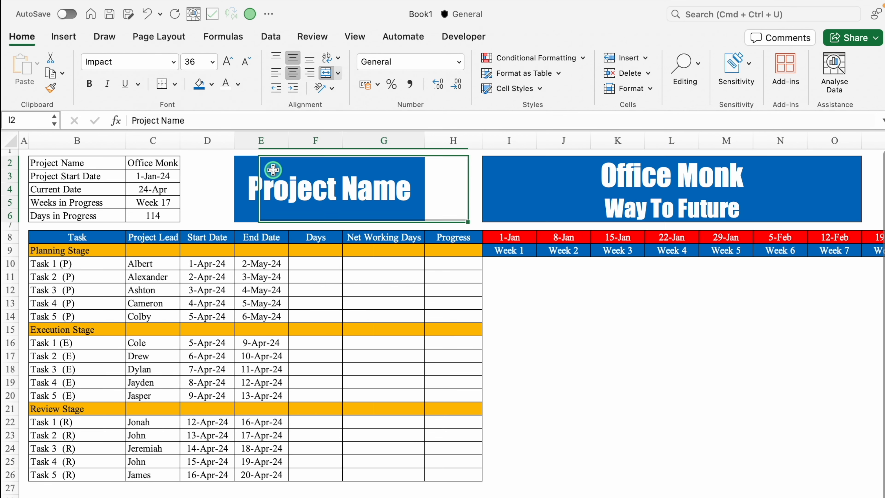
{"action": "left_click", "coordinate": [167, 86]}
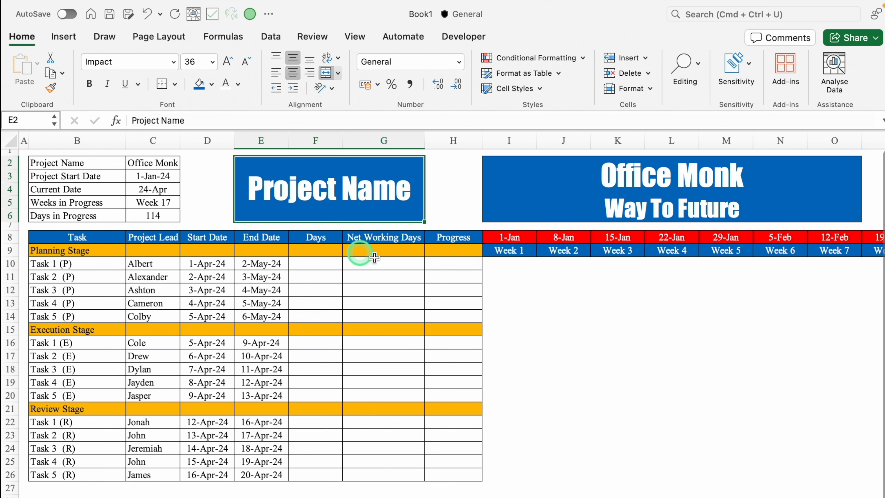
{"action": "left_click", "coordinate": [554, 312]}
Enter the formula =E10-D10 in F10 to calculate the days for Task 1 (P).
{"action": "left_click", "coordinate": [319, 264]}
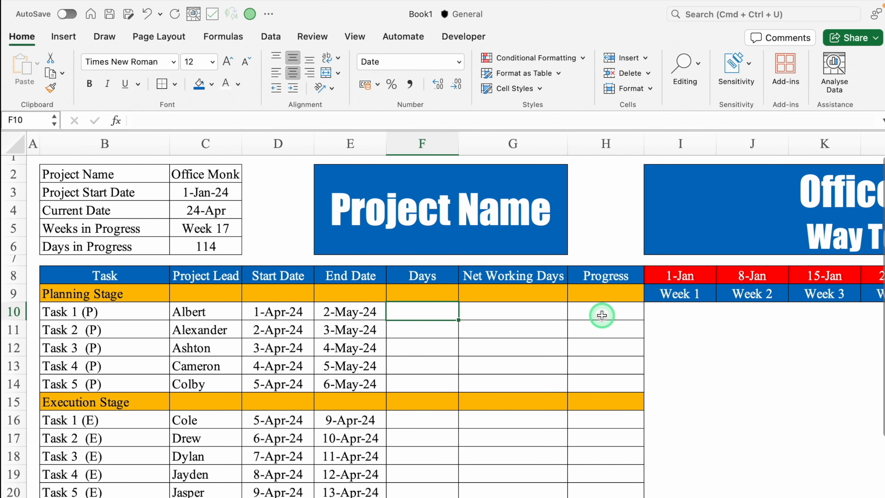
{"action": "type", "text": "="}
{"action": "left_click", "coordinate": [362, 311]}
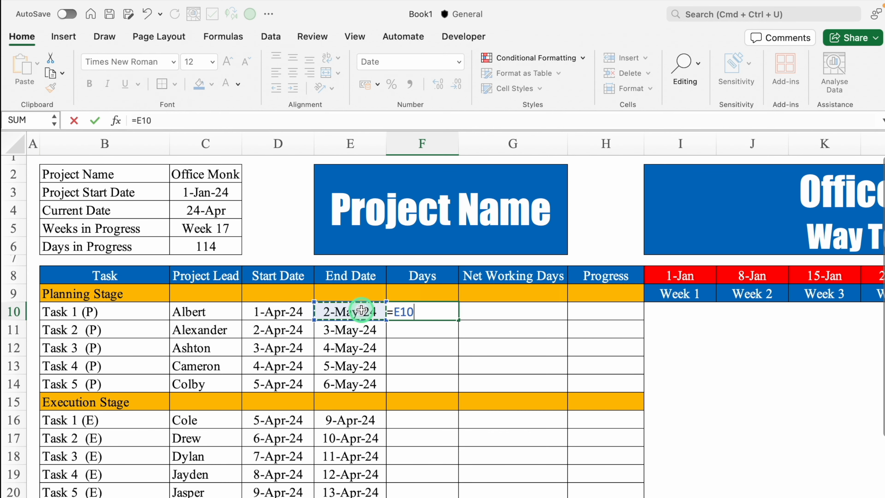
{"action": "left_click", "coordinate": [294, 308]}
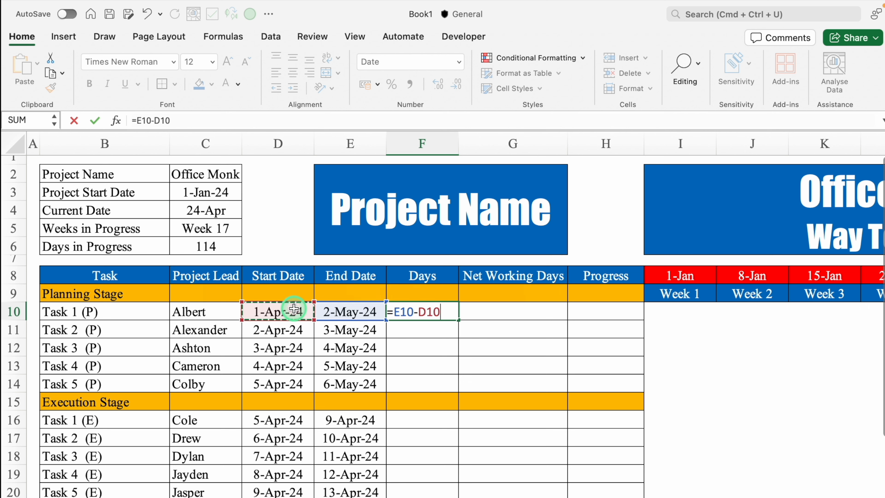
{"action": "key", "text": "Return"}
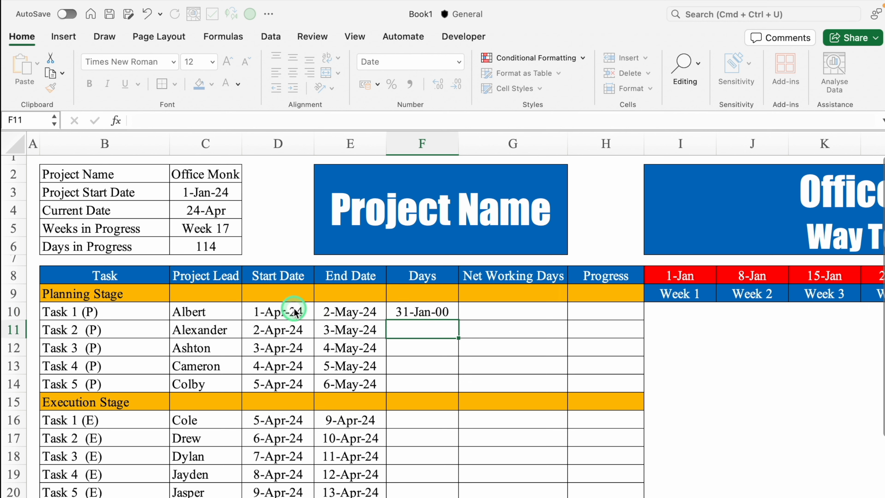
Change the number format of the Days value in F10 to General.
{"action": "left_click", "coordinate": [431, 312]}
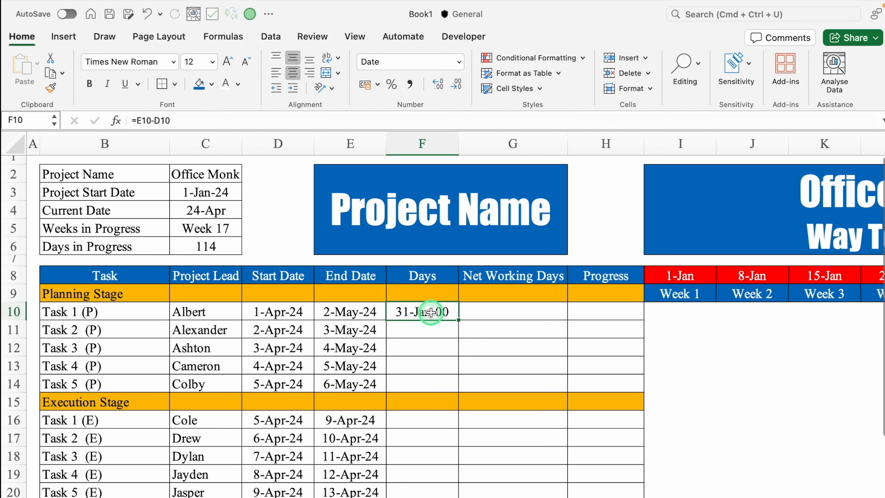
{"action": "key", "text": "super+1"}
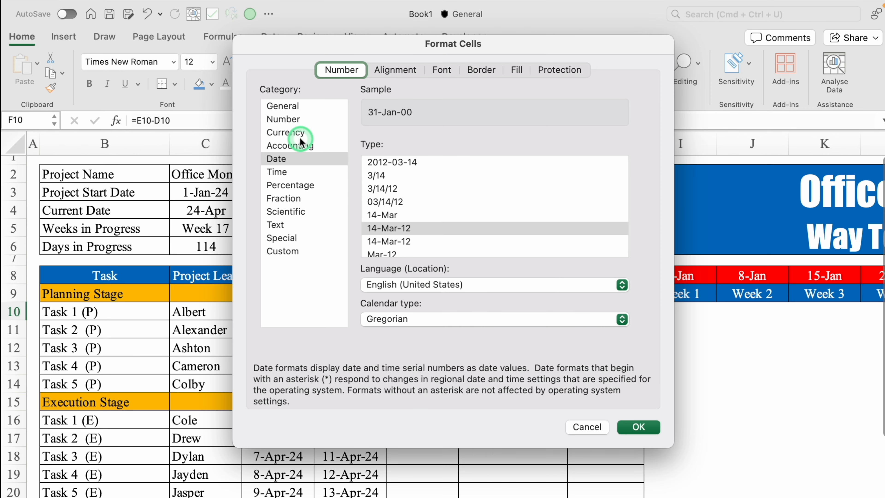
{"action": "left_click", "coordinate": [282, 105]}
{"action": "left_click", "coordinate": [638, 426]}
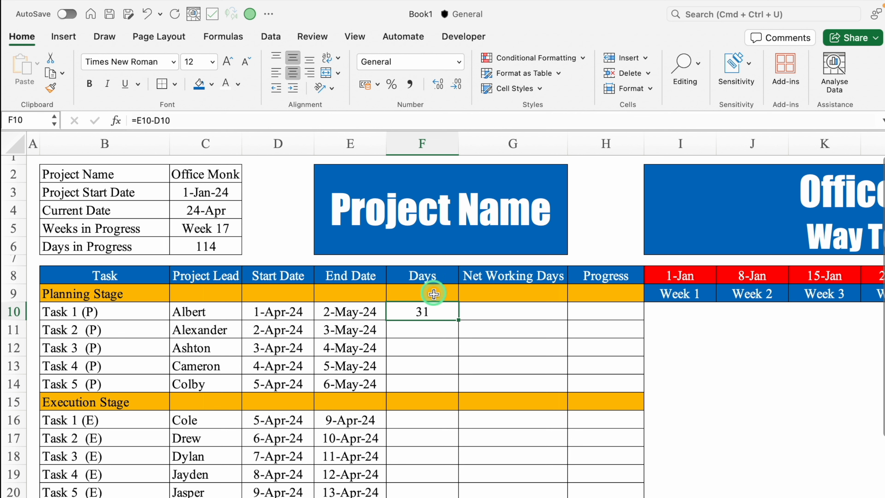
Copy the Task 1 (P) start date into its End Date cell E10 and change the day to 30, giving 30/04/2024.
{"action": "left_click", "coordinate": [352, 312]}
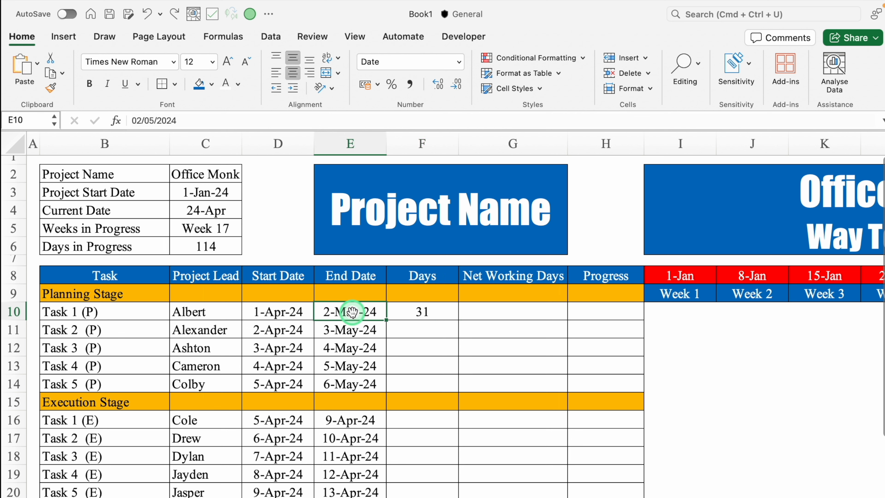
{"action": "left_click", "coordinate": [294, 312]}
{"action": "key", "text": "super+c"}
{"action": "left_click", "coordinate": [345, 311]}
{"action": "key", "text": "super+v"}
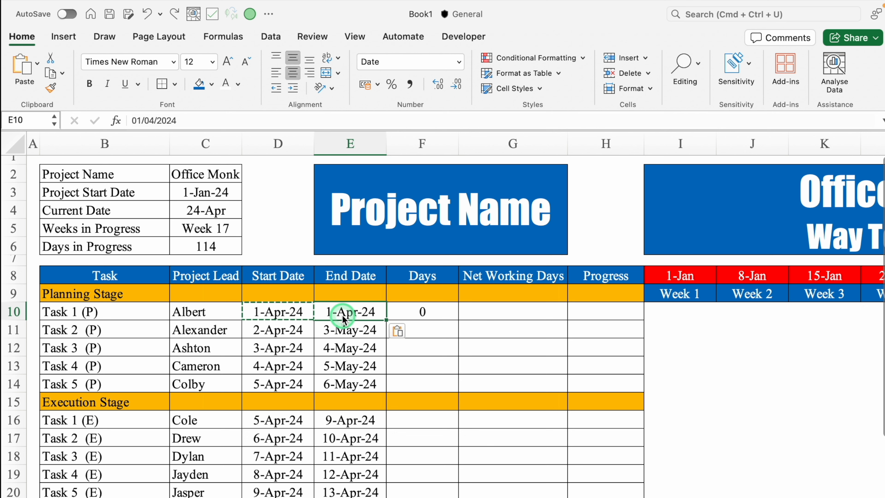
{"action": "left_click", "coordinate": [141, 121]}
{"action": "key", "text": "BackSpace"}
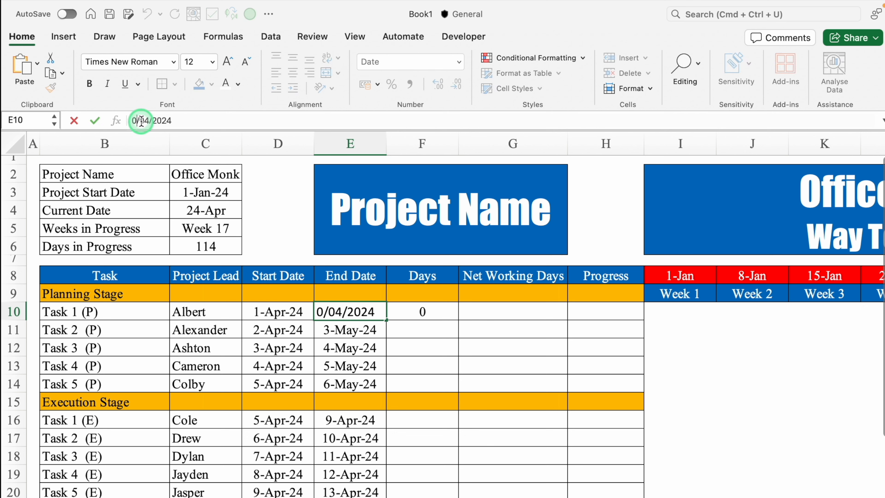
{"action": "key", "text": "BackSpace"}
{"action": "type", "text": "30"}
{"action": "key", "text": "Return"}
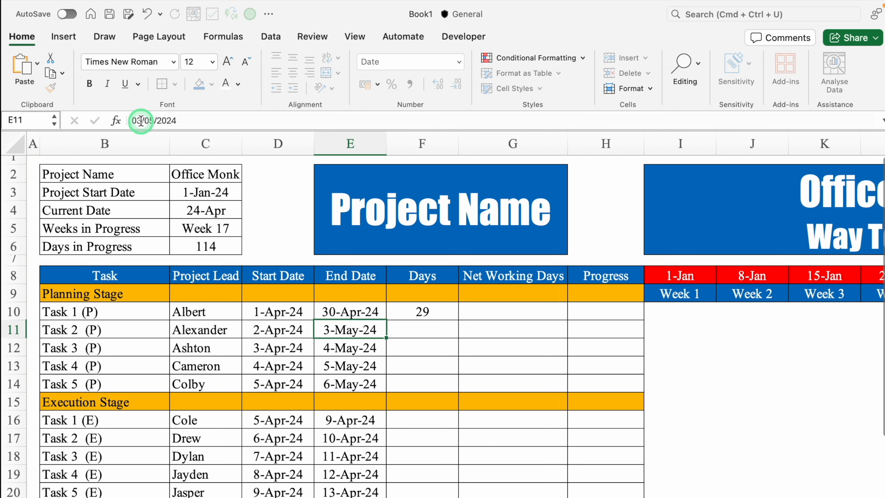
Add +1 to the Days formula in F10 so it reads =E10-D10+1.
{"action": "left_click", "coordinate": [418, 312]}
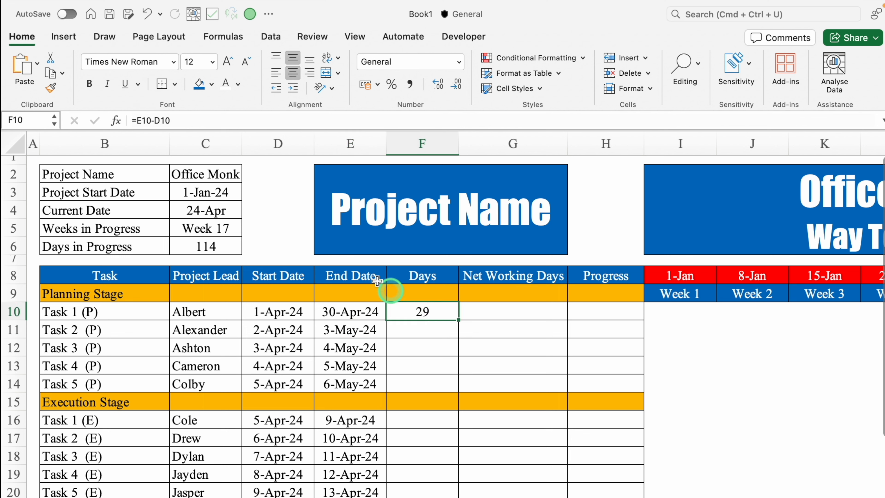
{"action": "left_click", "coordinate": [185, 120]}
{"action": "type", "text": "+1"}
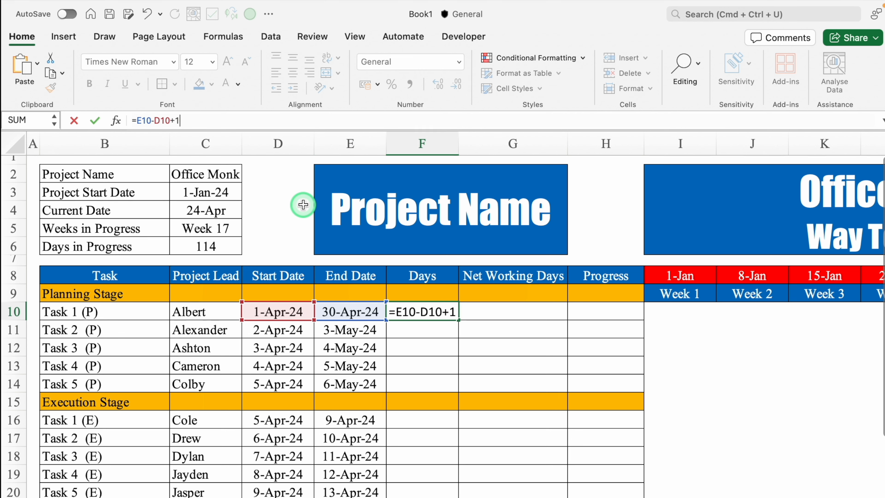
{"action": "key", "text": "Return"}
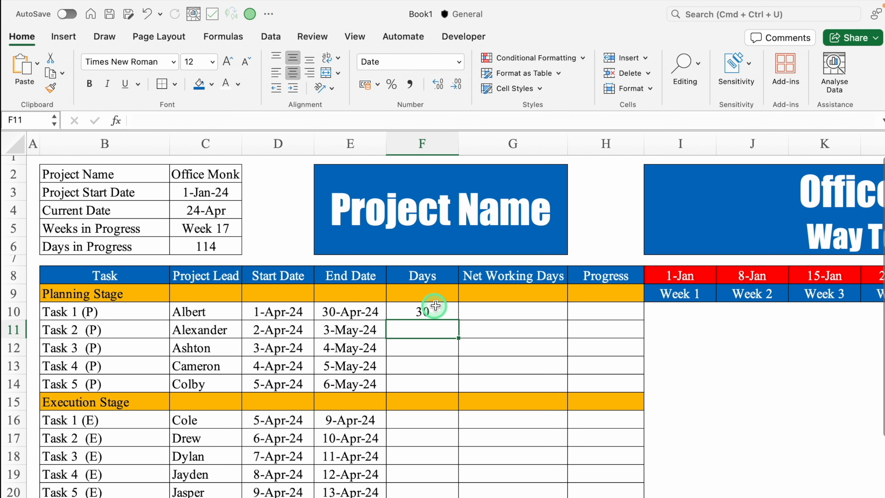
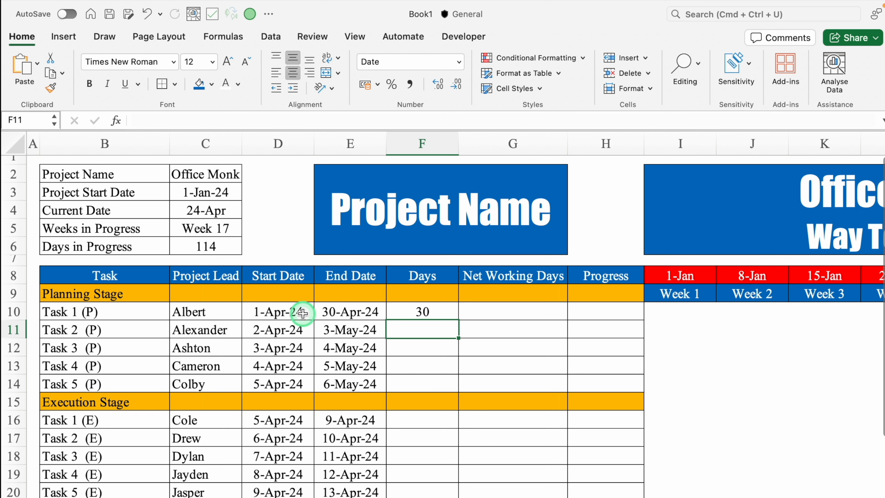
Clear the Task 1 (P) start and end dates in D10:E10.
{"action": "left_click", "coordinate": [424, 307]}
{"action": "left_click_drag", "start_coordinate": [292, 311], "coordinate": [341, 311]}
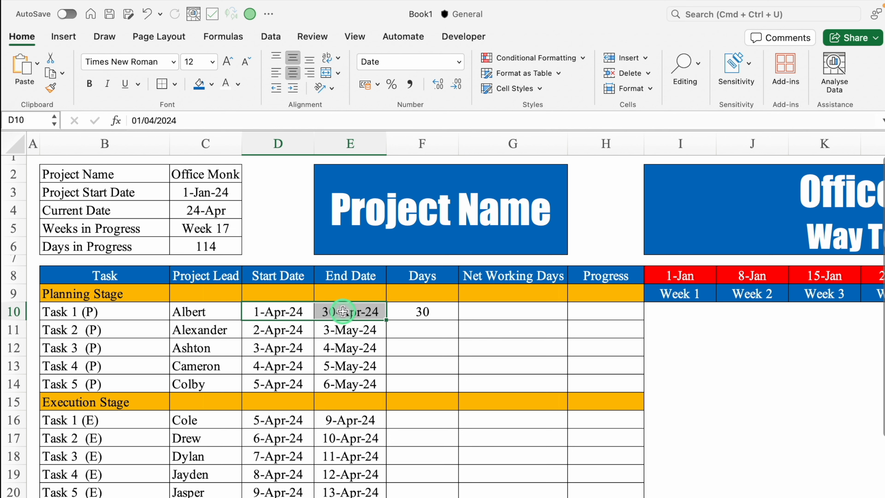
{"action": "key", "text": "Delete"}
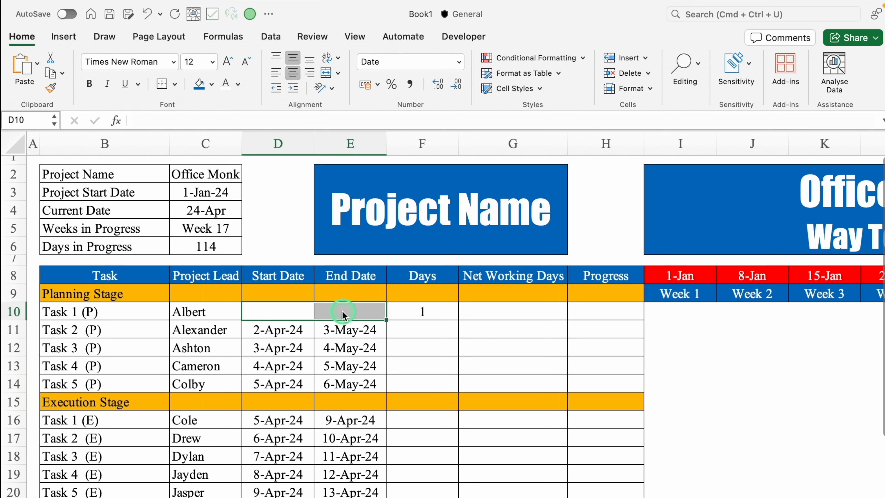
Wrap the Days formula in F10 in an IF blank check: =IF(D10="","",E10-D10+1).
{"action": "left_click", "coordinate": [405, 308]}
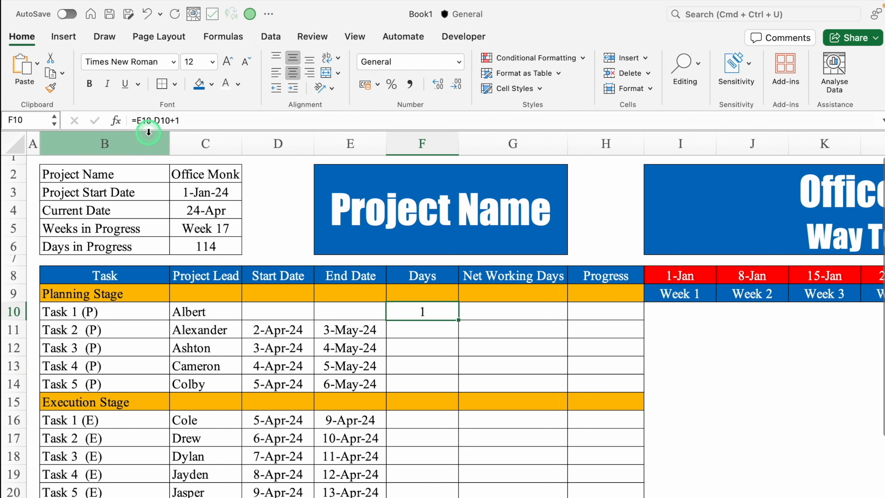
{"action": "left_click", "coordinate": [136, 120]}
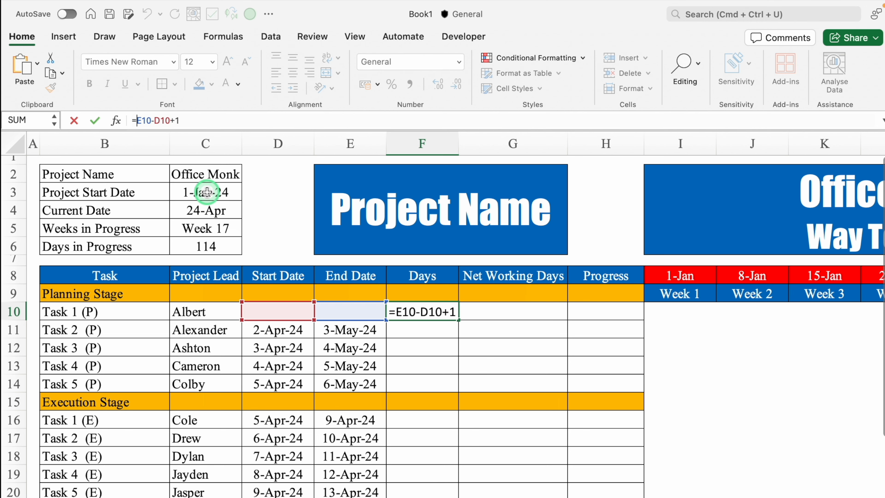
{"action": "type", "text": "IF"}
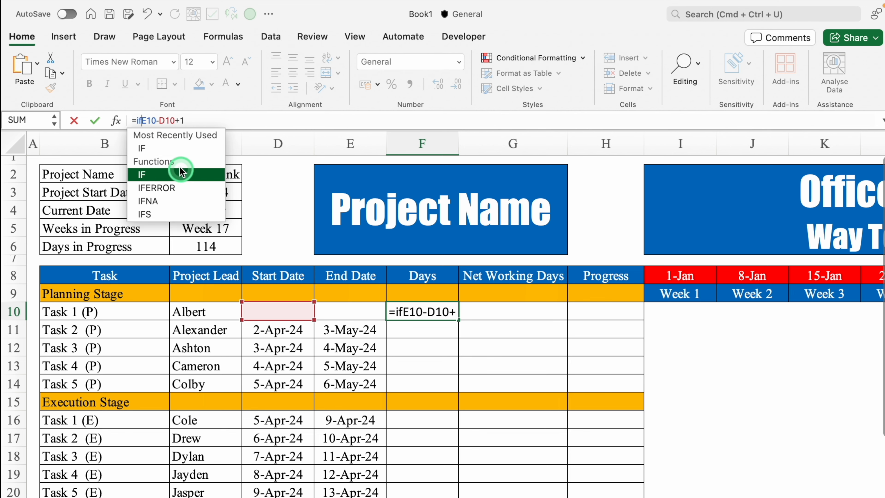
{"action": "double_click", "coordinate": [183, 171]}
{"action": "left_click", "coordinate": [291, 310]}
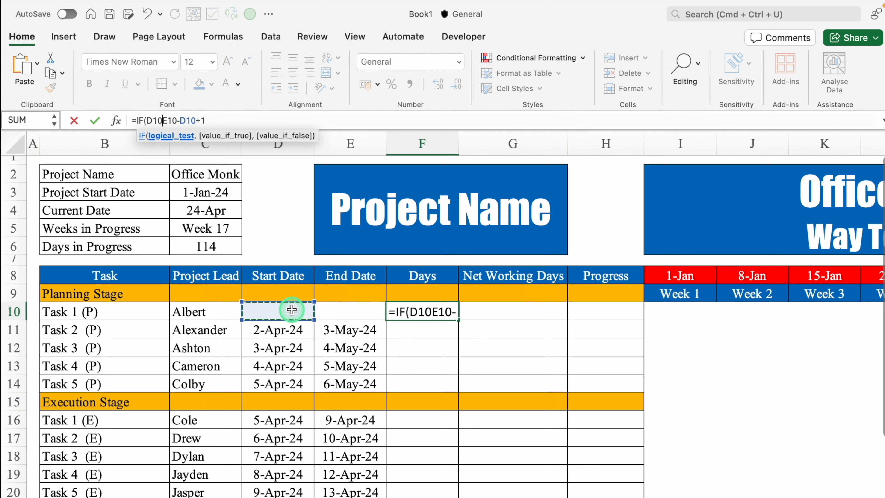
{"action": "type", "text": "="}
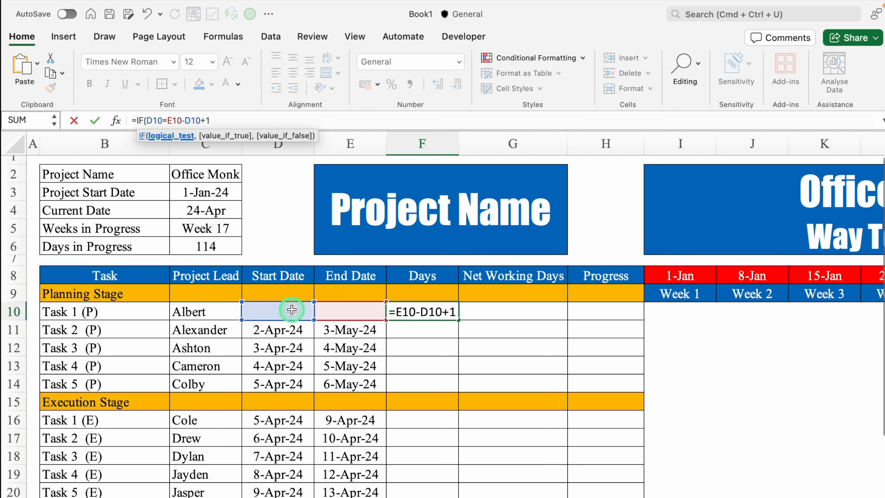
{"action": "type", "text": "\"\""}
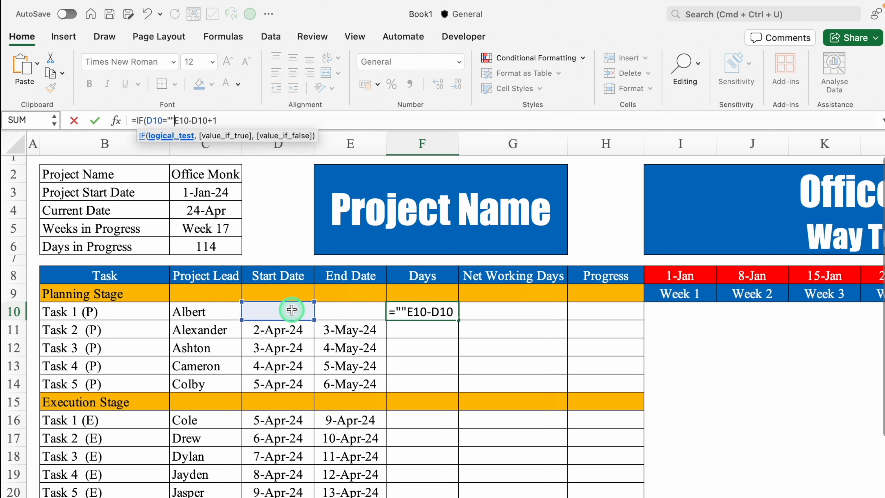
{"action": "type", "text": ","}
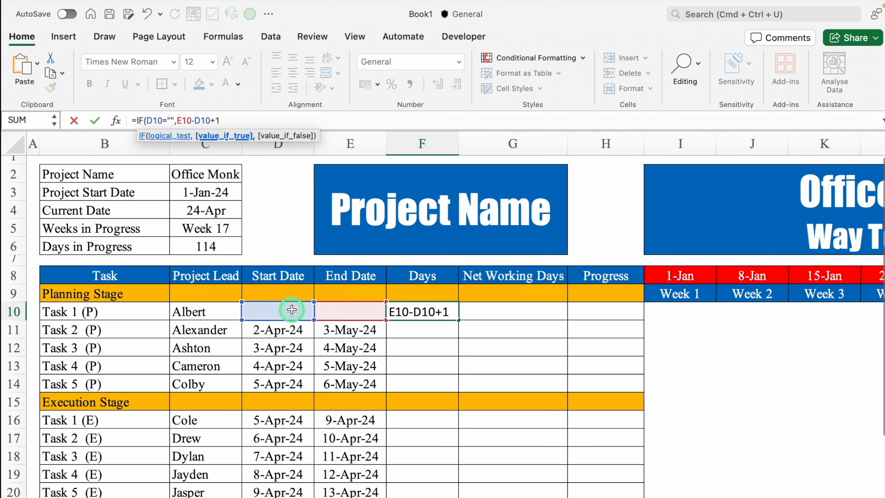
{"action": "type", "text": "\"\""}
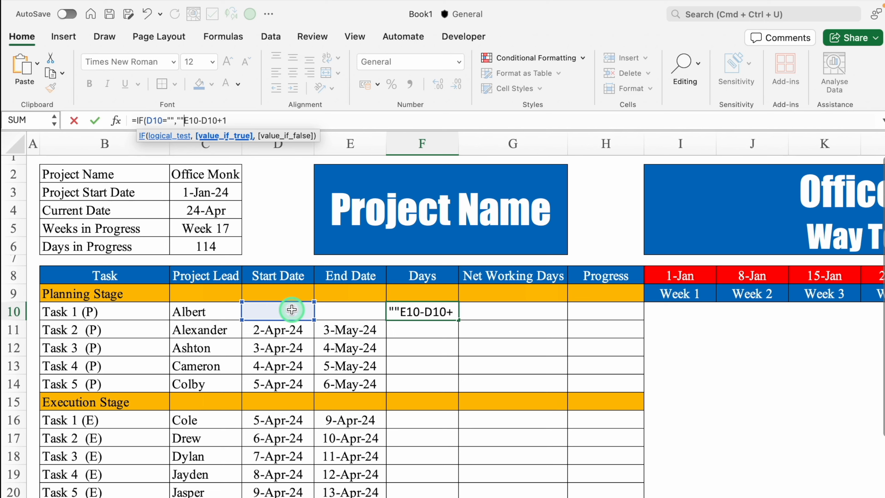
{"action": "type", "text": ","}
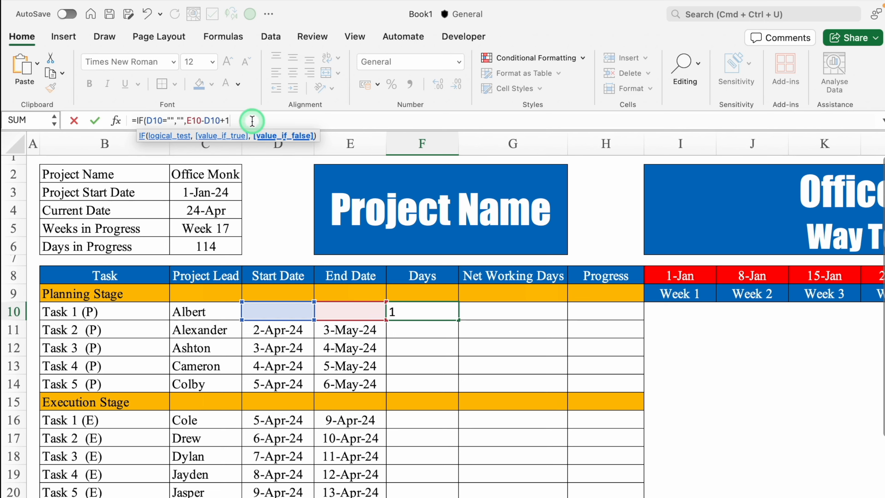
{"action": "type", "text": ")"}
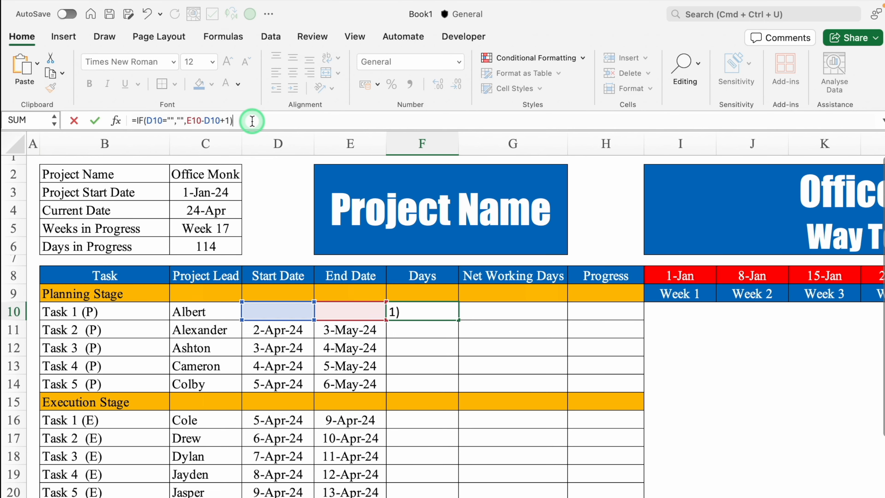
{"action": "key", "text": "Return"}
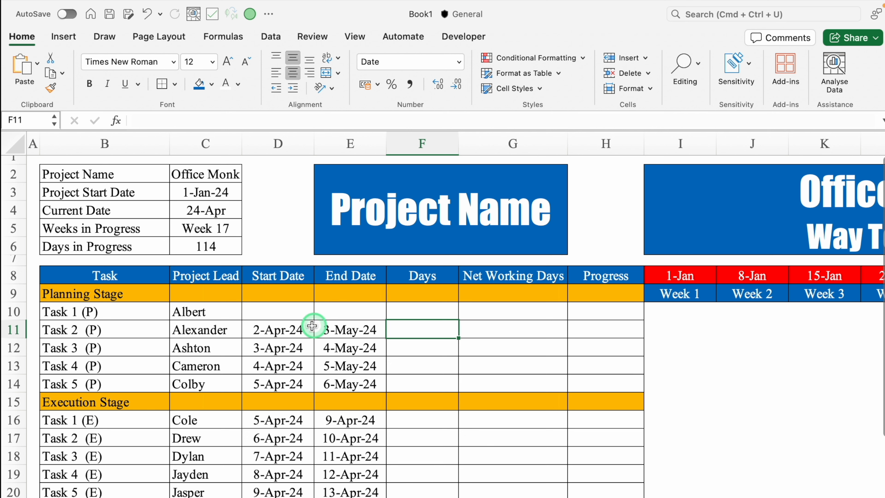
Fill the Task 2 (P) start and end dates upward into row 10 to give 1-Apr-24 and 2-May-24.
{"action": "left_click", "coordinate": [286, 329]}
{"action": "left_click_drag", "start_coordinate": [315, 337], "coordinate": [313, 306]}
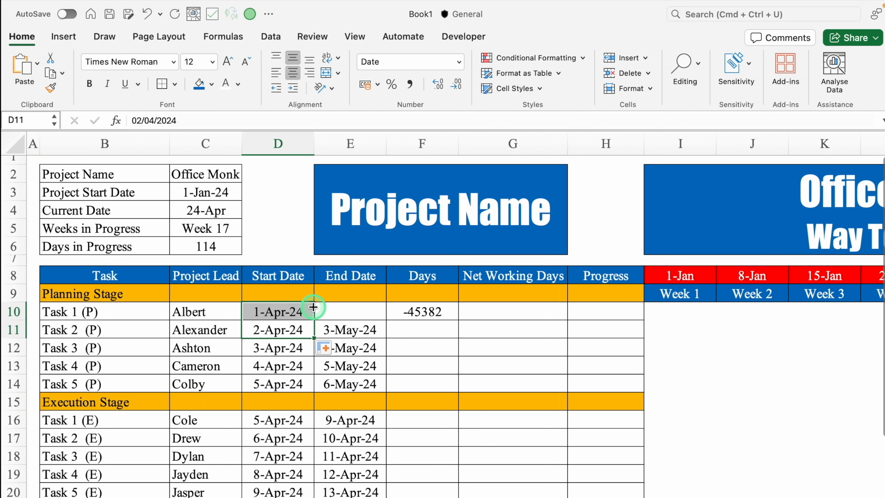
{"action": "left_click", "coordinate": [351, 332]}
{"action": "left_click_drag", "start_coordinate": [386, 337], "coordinate": [387, 308]}
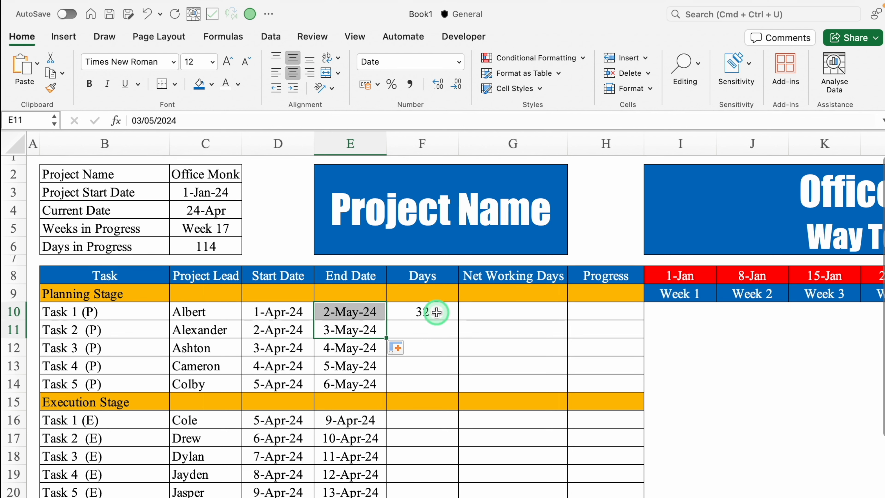
Enter =NETWORKDAYS(D10,E10,Settings!$D$3:$D$26) in G10, using the holiday dates on the Settings sheet.
{"action": "left_click", "coordinate": [498, 313]}
{"action": "type", "text": "="}
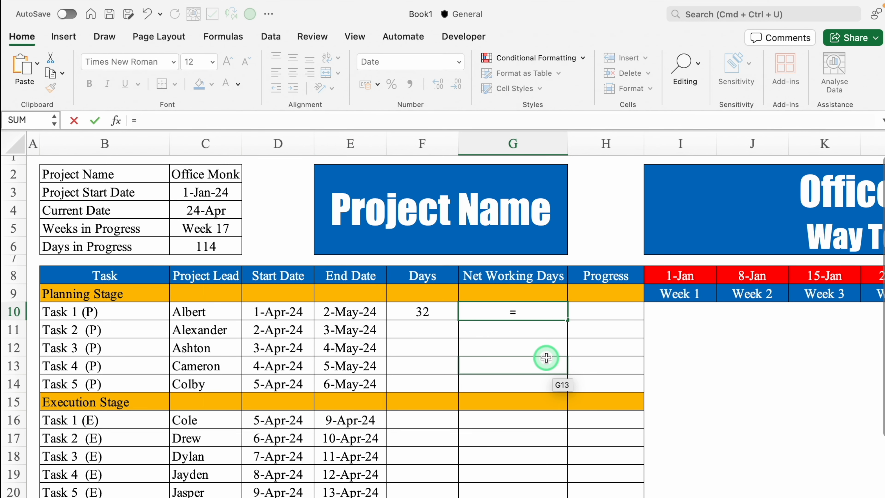
{"action": "type", "text": "networ"}
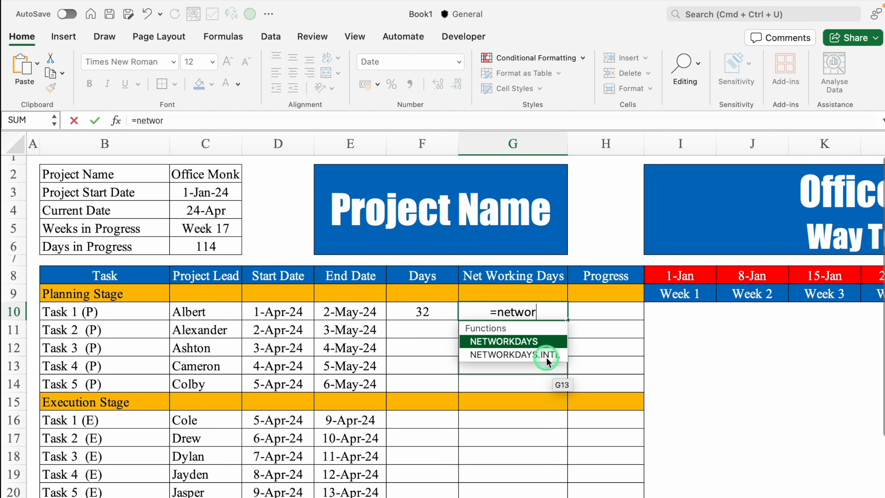
{"action": "double_click", "coordinate": [538, 341]}
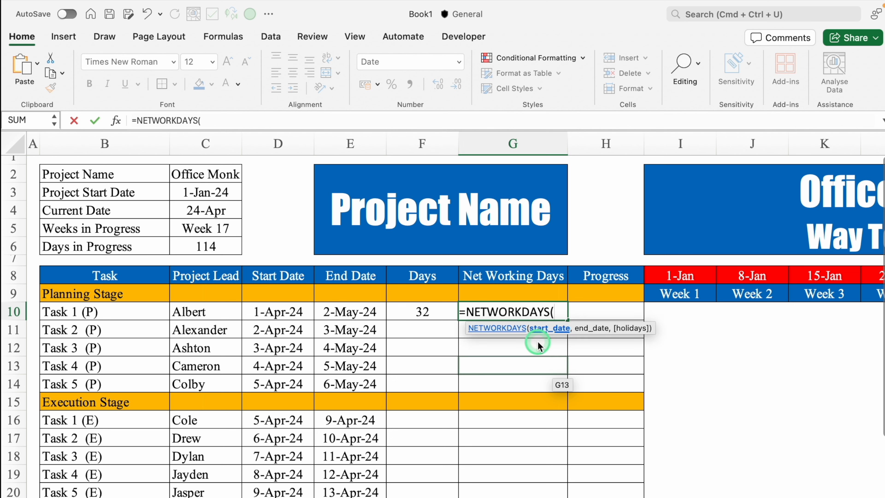
{"action": "left_click", "coordinate": [295, 311]}
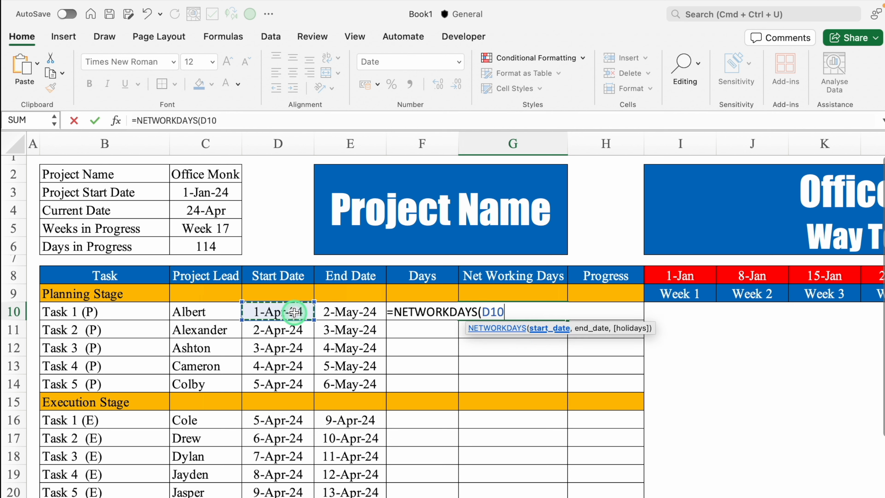
{"action": "type", "text": ","}
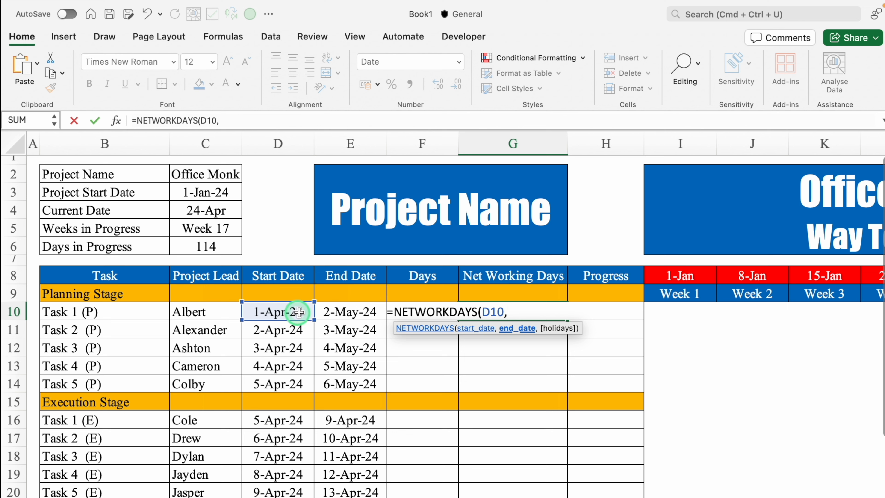
{"action": "left_click", "coordinate": [348, 309]}
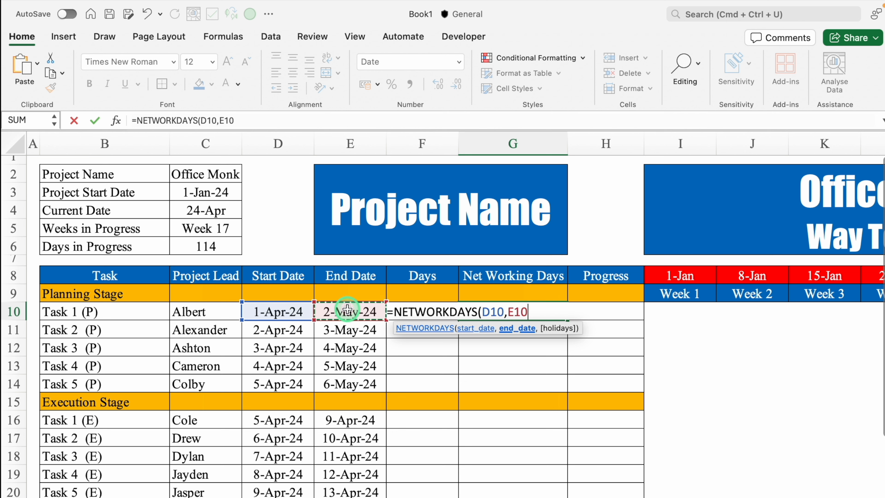
{"action": "type", "text": ","}
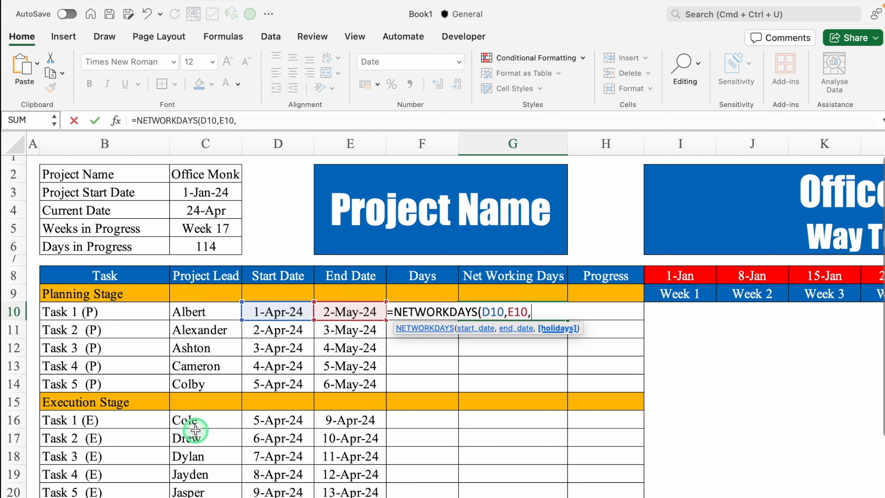
{"action": "left_click", "coordinate": [156, 497]}
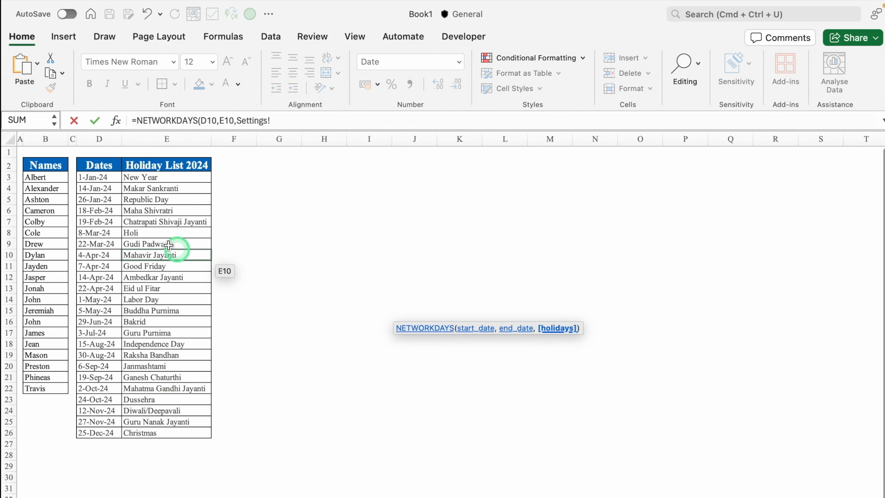
{"action": "left_click_drag", "start_coordinate": [112, 177], "coordinate": [114, 430]}
{"action": "key", "text": "F4"}
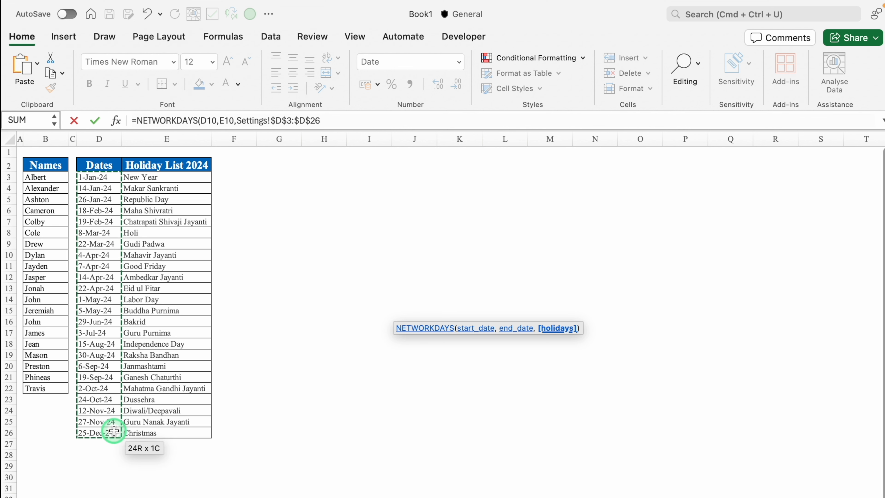
{"action": "type", "text": ")"}
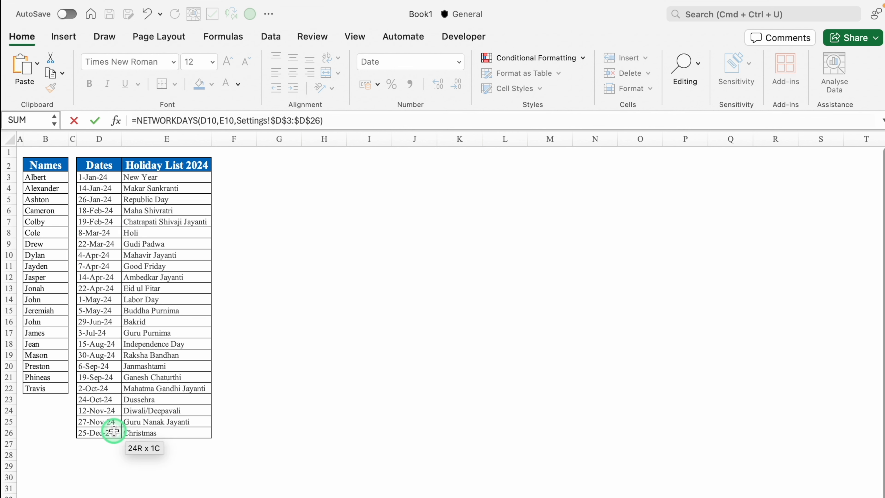
{"action": "key", "text": "Return"}
Change the number format of the Net Working Days cell G10 from a date format to General.
{"action": "left_click", "coordinate": [528, 311]}
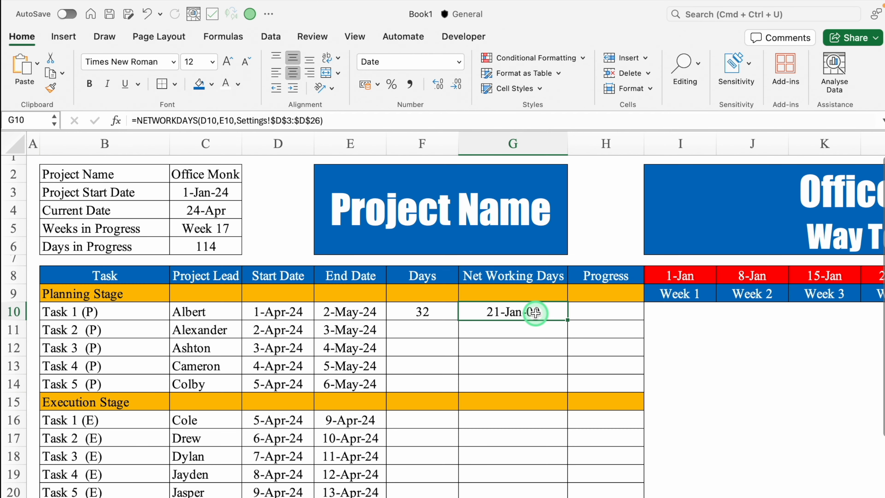
{"action": "key", "text": "super+1"}
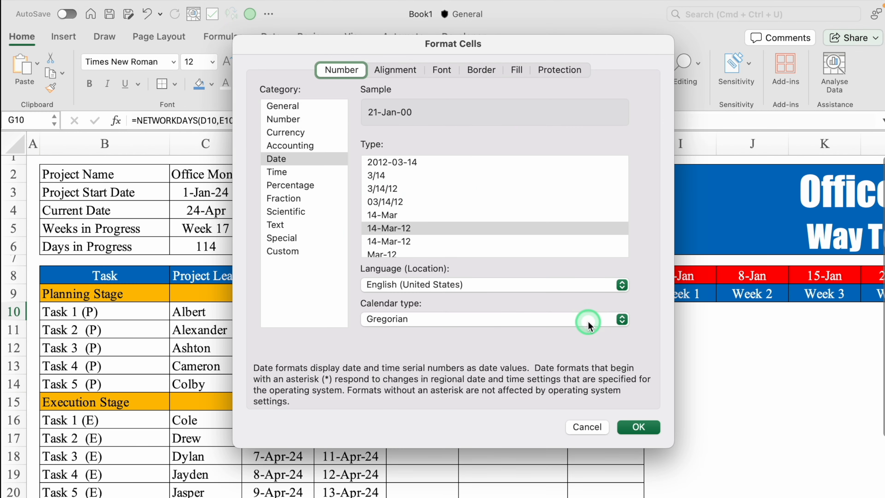
{"action": "left_click", "coordinate": [299, 108]}
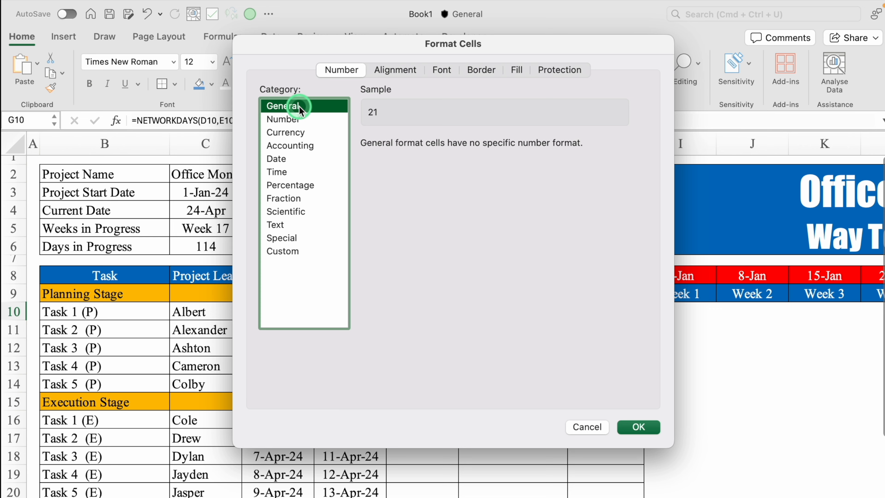
{"action": "left_click", "coordinate": [638, 427]}
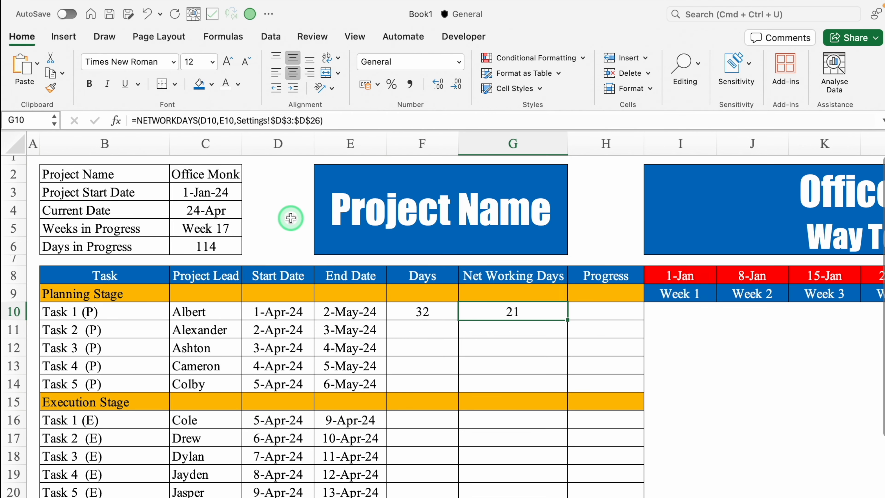
Wrap the Net Working Days formula in G10 in an IF blank check: =IF(D10="","",NETWORKDAYS(D10,E10,Settings!$D$3:$D$26)).
{"action": "left_click", "coordinate": [136, 120]}
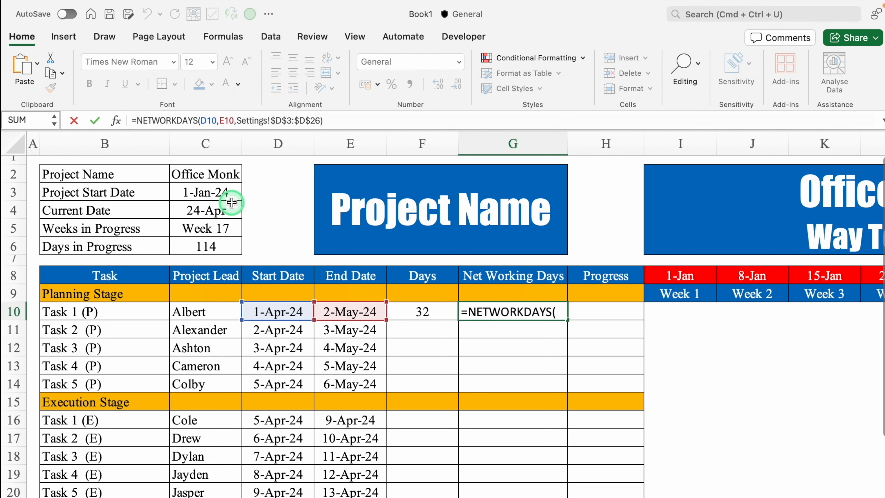
{"action": "type", "text": "IF"}
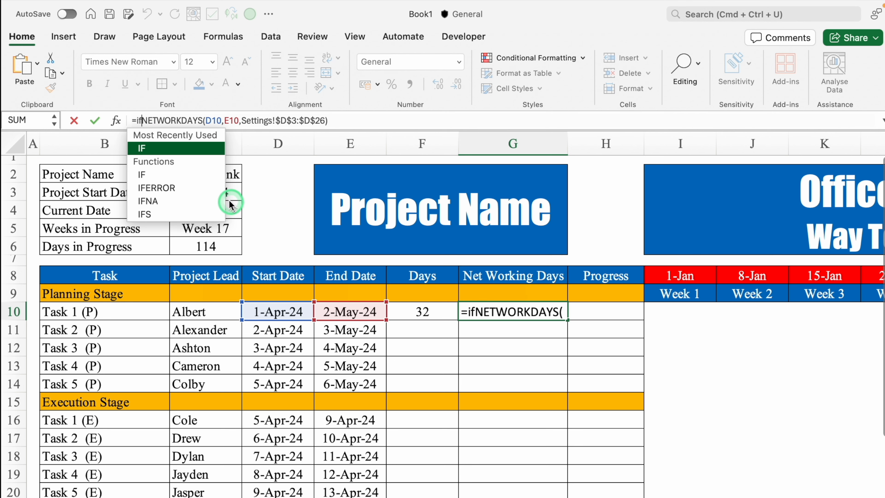
{"action": "double_click", "coordinate": [185, 145]}
{"action": "left_click", "coordinate": [293, 311]}
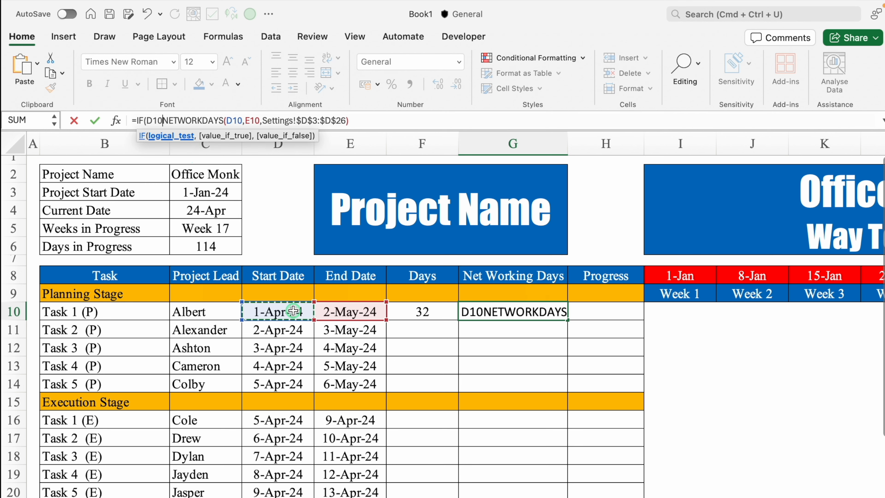
{"action": "type", "text": "="}
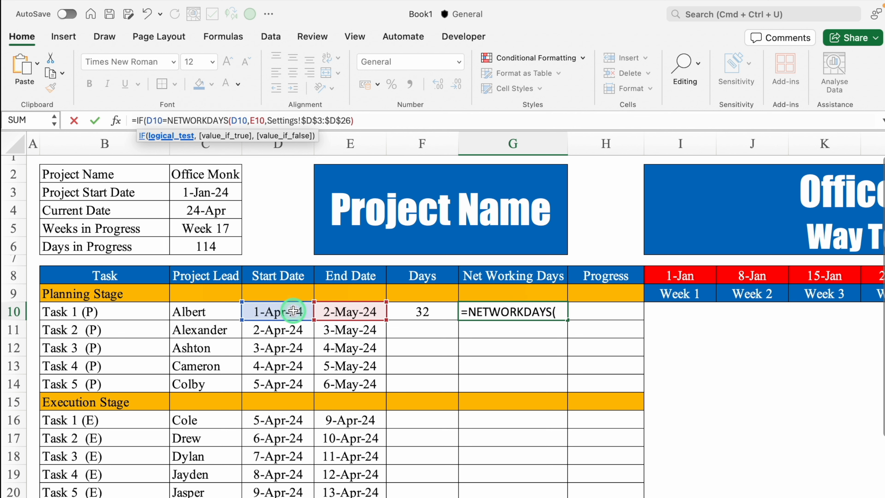
{"action": "type", "text": "\"\""}
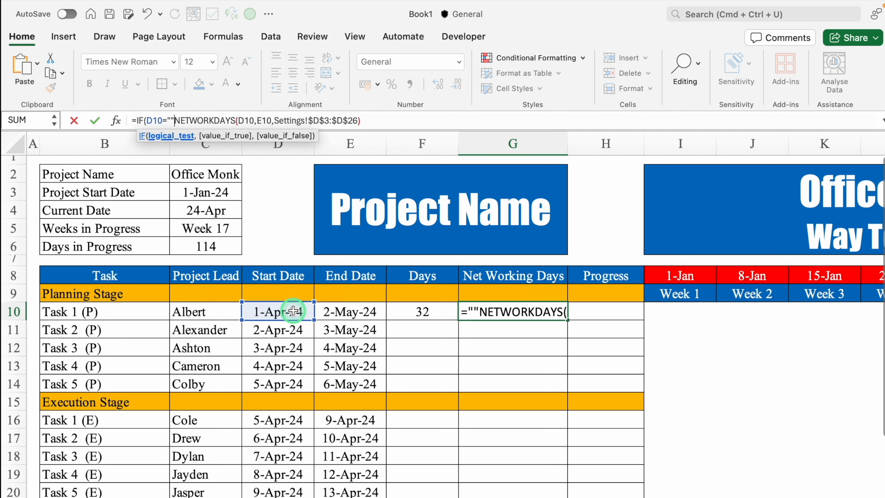
{"action": "type", "text": ","}
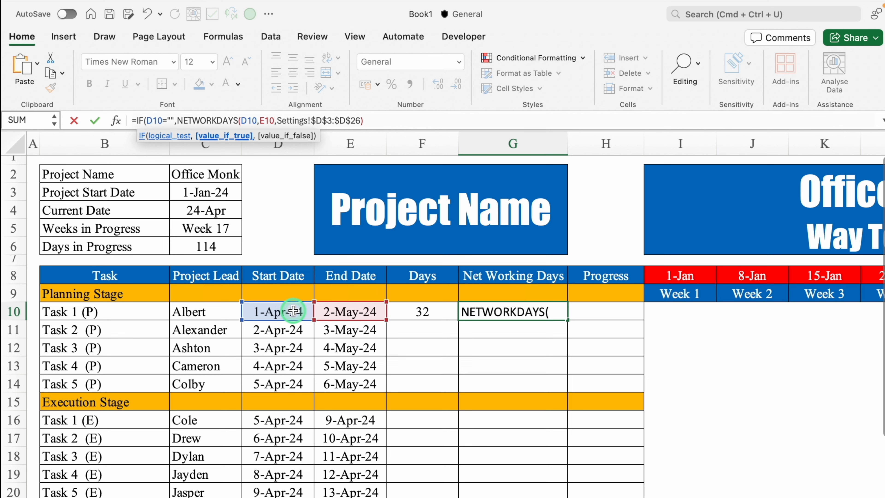
{"action": "type", "text": "\"\""}
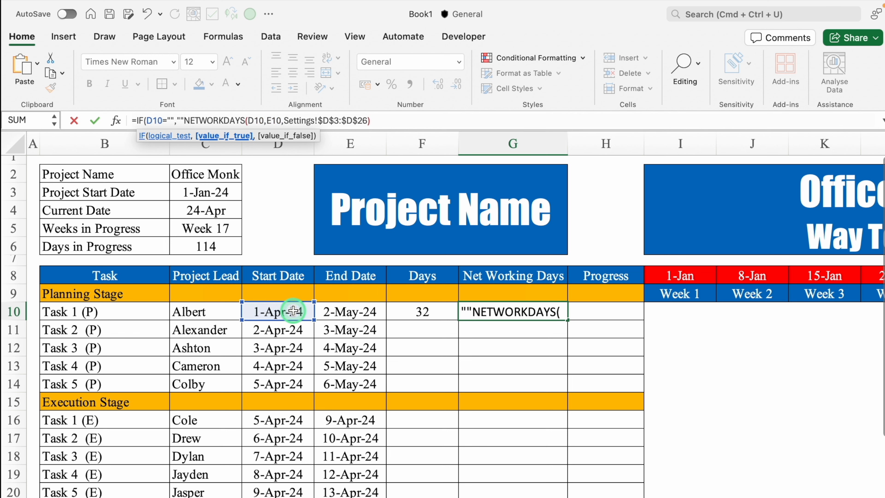
{"action": "type", "text": ","}
{"action": "left_click", "coordinate": [406, 120]}
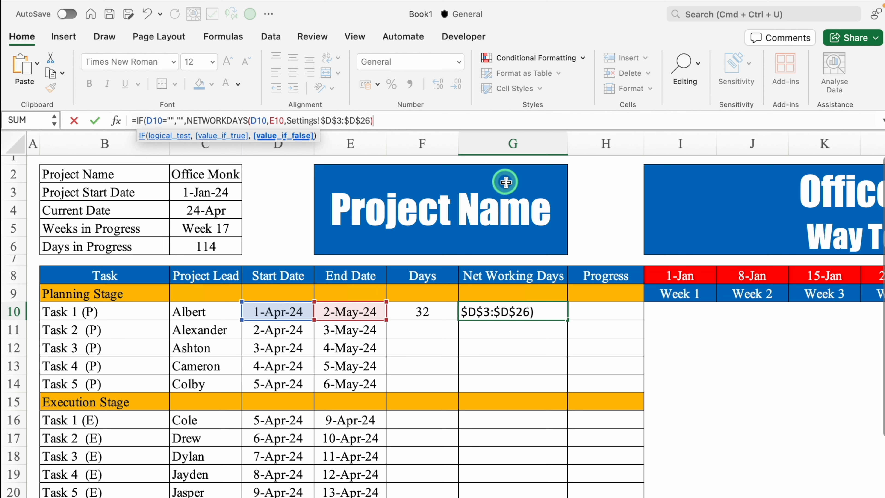
{"action": "type", "text": ")"}
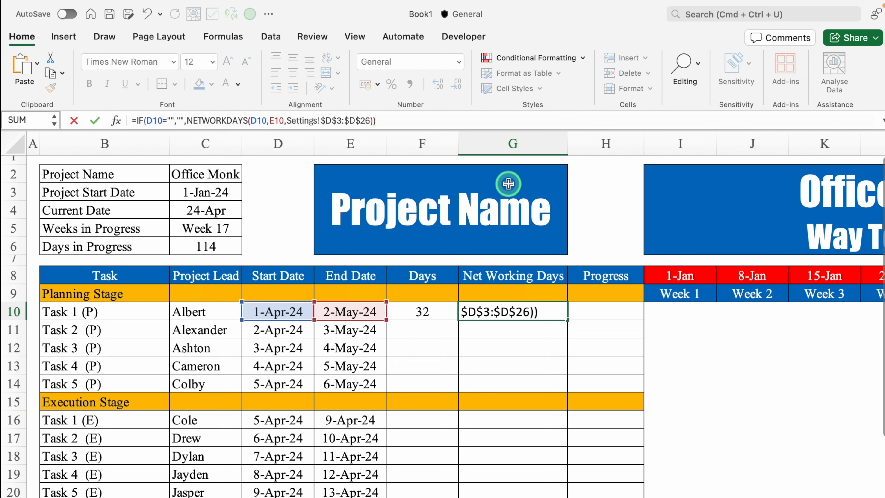
{"action": "key", "text": "Return"}
Link the Task 1 (P) Progress cell H10 to its progress on the other sheet with ='Task Update Sheet'!F4.
{"action": "left_click", "coordinate": [600, 311]}
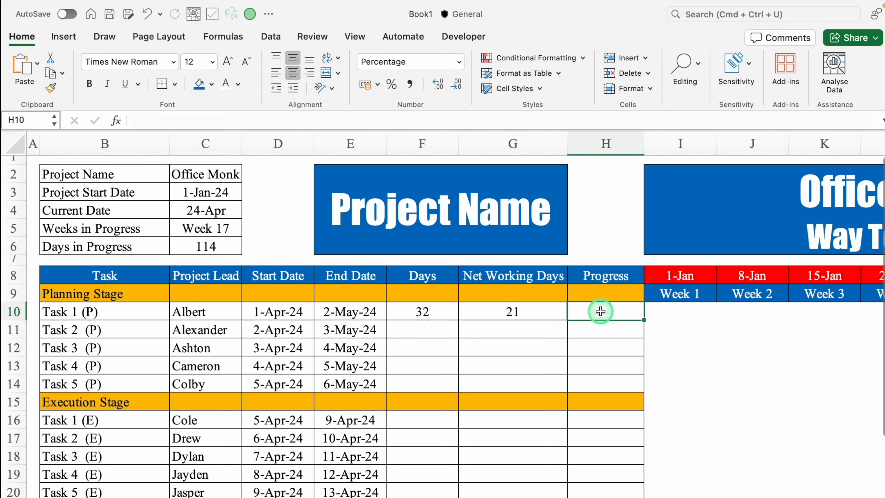
{"action": "type", "text": "="}
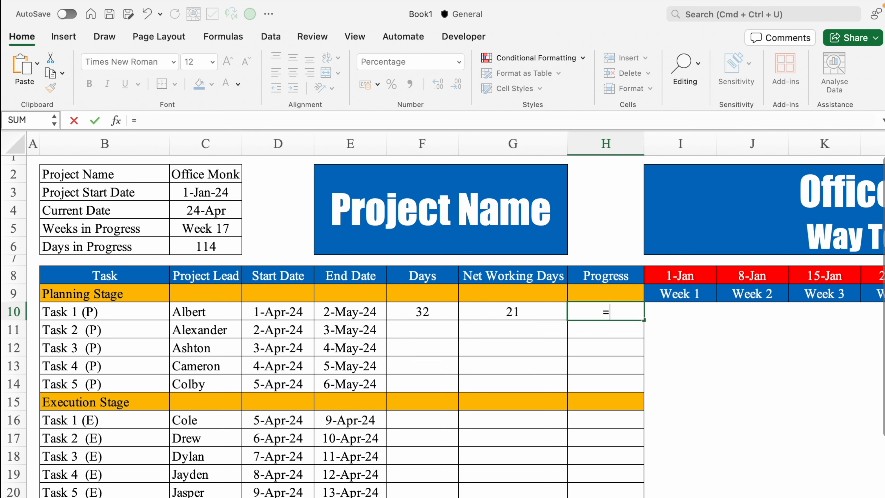
{"action": "key", "text": "ctrl+Page_Down"}
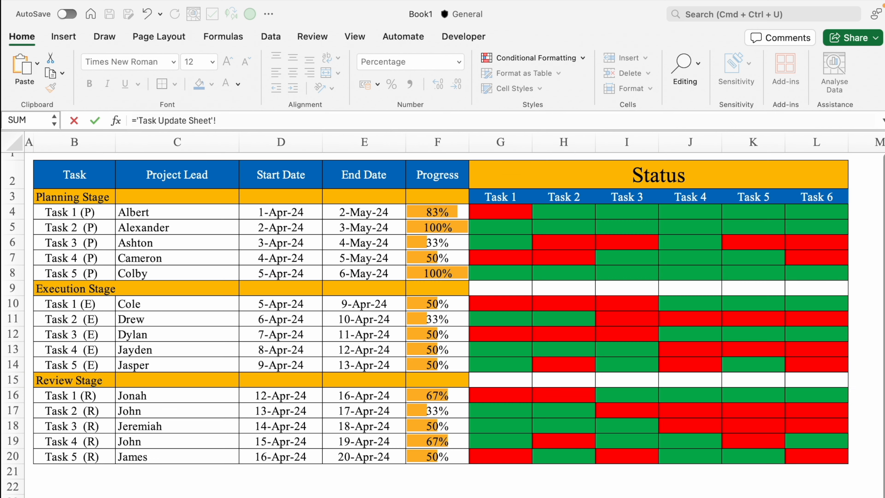
{"action": "left_click", "coordinate": [430, 215]}
{"action": "key", "text": "Return"}
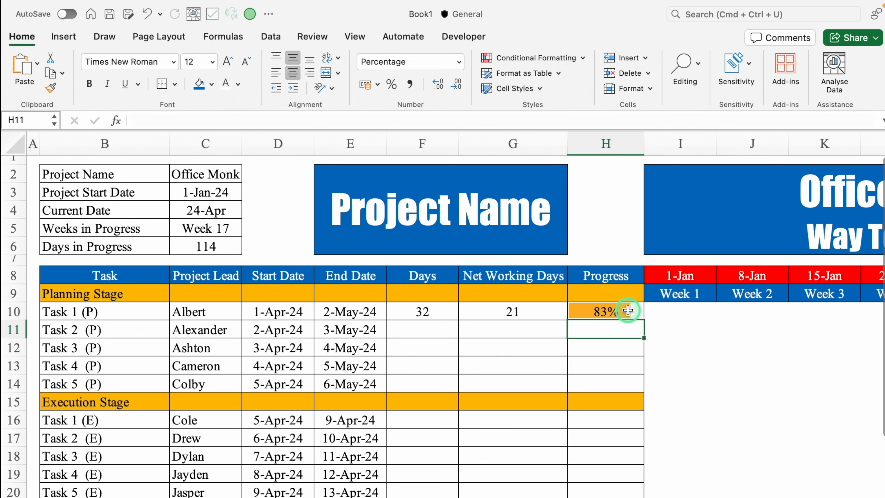
{"action": "left_click", "coordinate": [611, 312]}
{"action": "key", "text": "ctrl+Page_Down"}
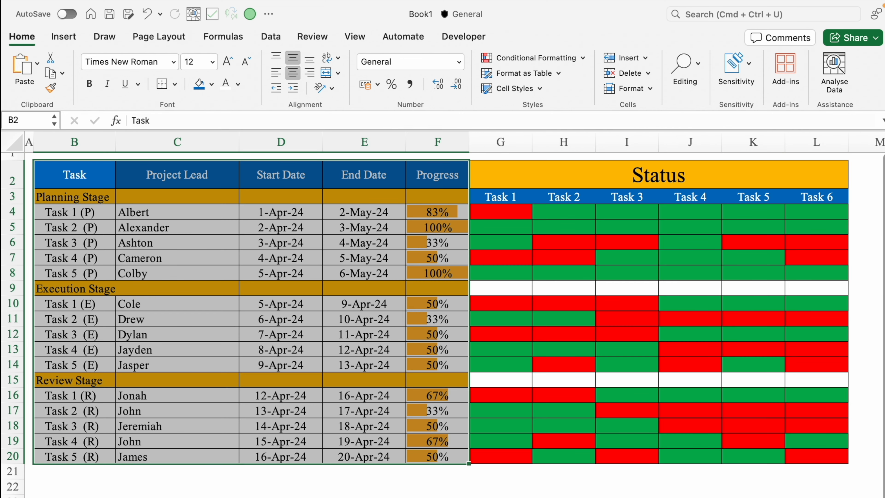
{"action": "key", "text": "ctrl+Page_Up"}
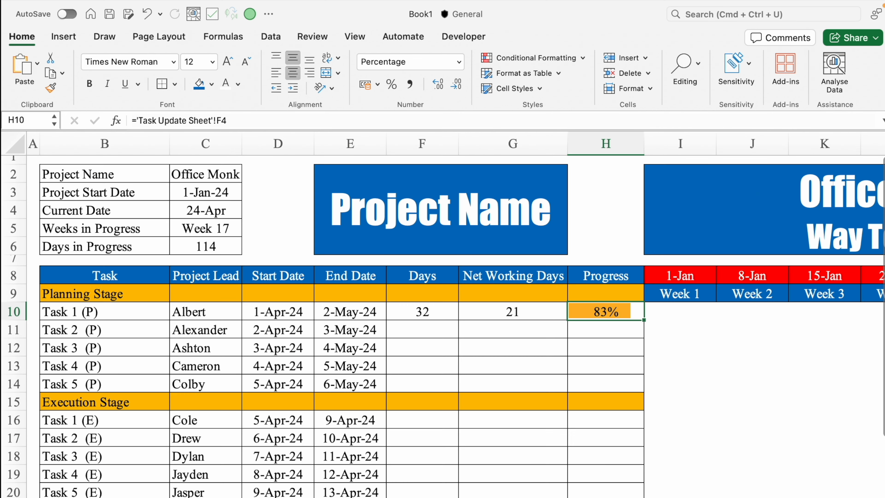
Fill the F10:H10 formulas down to row 14 and copy the block to the Execution Stage and Review Stage tasks.
{"action": "left_click_drag", "start_coordinate": [427, 310], "coordinate": [641, 385]}
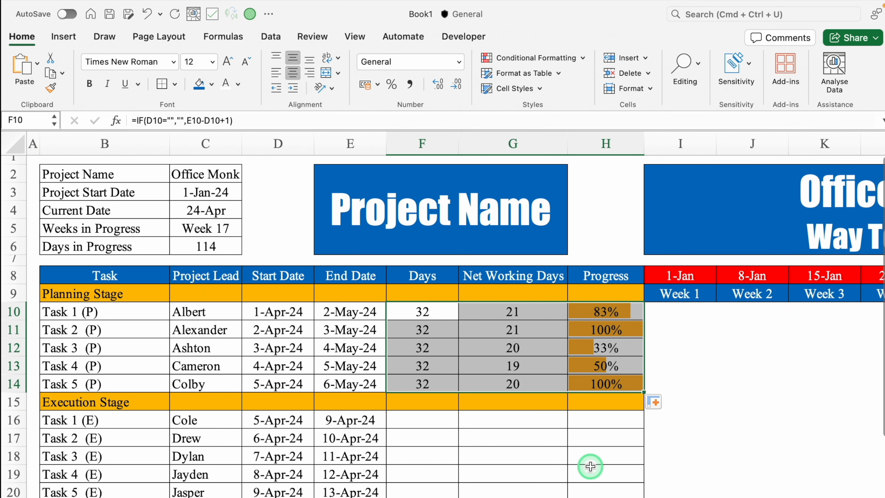
{"action": "key", "text": "super+c"}
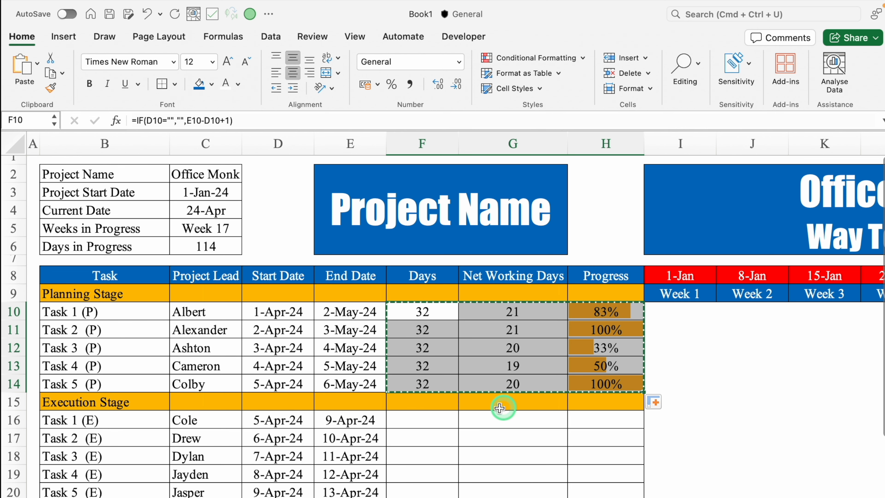
{"action": "left_click", "coordinate": [438, 418]}
{"action": "key", "text": "super+v"}
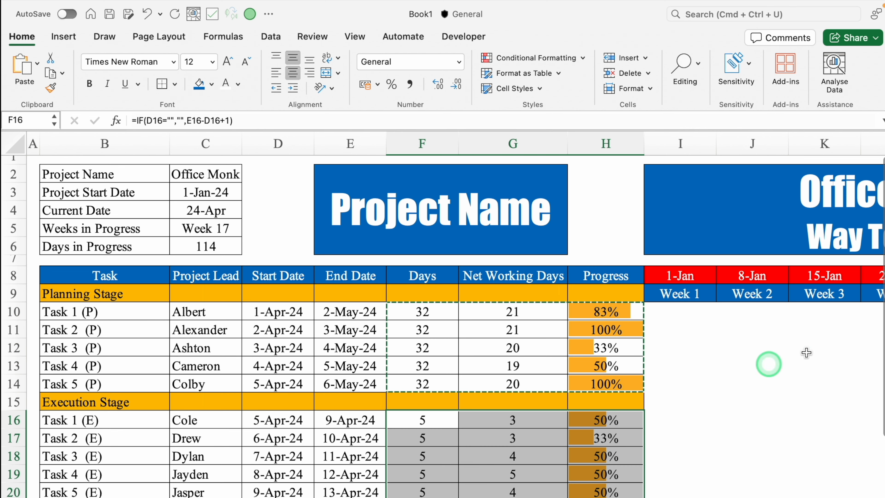
{"action": "scroll", "coordinate": [883, 294], "scroll_direction": "down", "scroll_amount": 1}
{"action": "scroll", "coordinate": [883, 294], "scroll_direction": "down", "scroll_amount": 1}
Freeze the panes at I10 so the header rows and the task columns A to H stay fixed.
{"action": "left_click", "coordinate": [557, 279]}
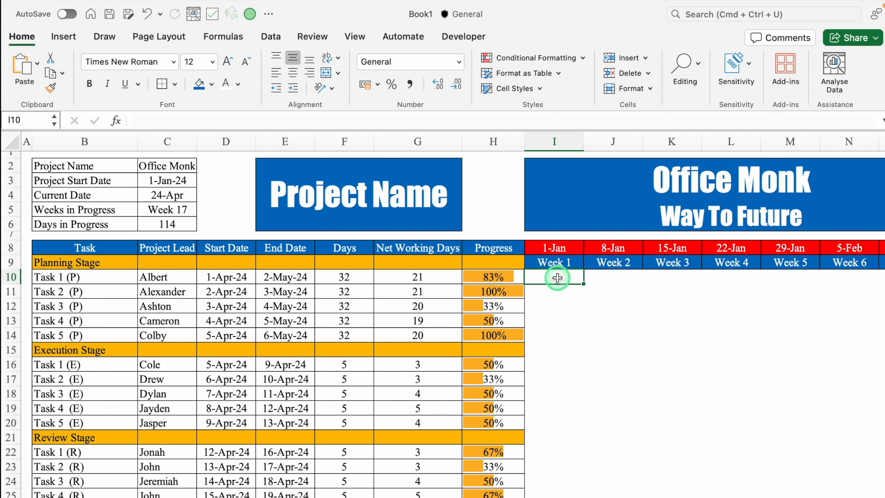
{"action": "left_click", "coordinate": [359, 38]}
{"action": "left_click", "coordinate": [608, 65]}
Start a Classic conditional formatting rule that uses a formula for the weekly timeline cells from I10 across to column AG.
{"action": "left_click", "coordinate": [557, 276]}
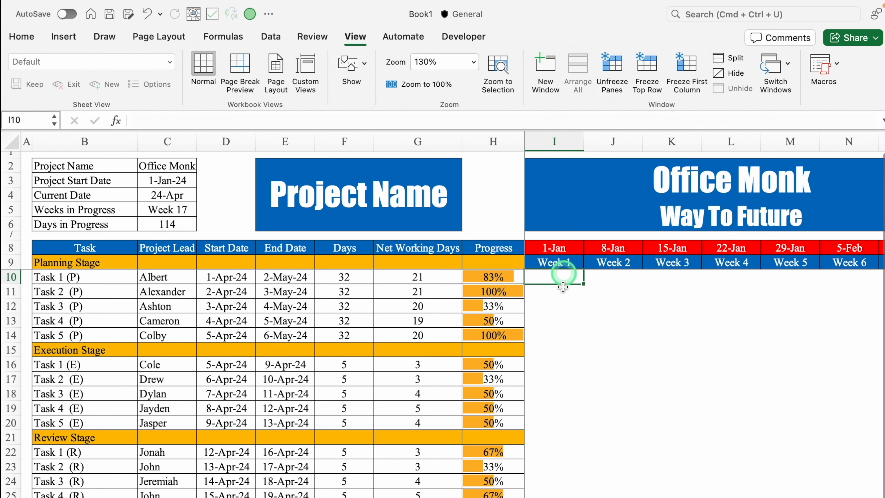
{"action": "left_click_drag", "start_coordinate": [557, 276], "coordinate": [770, 496]}
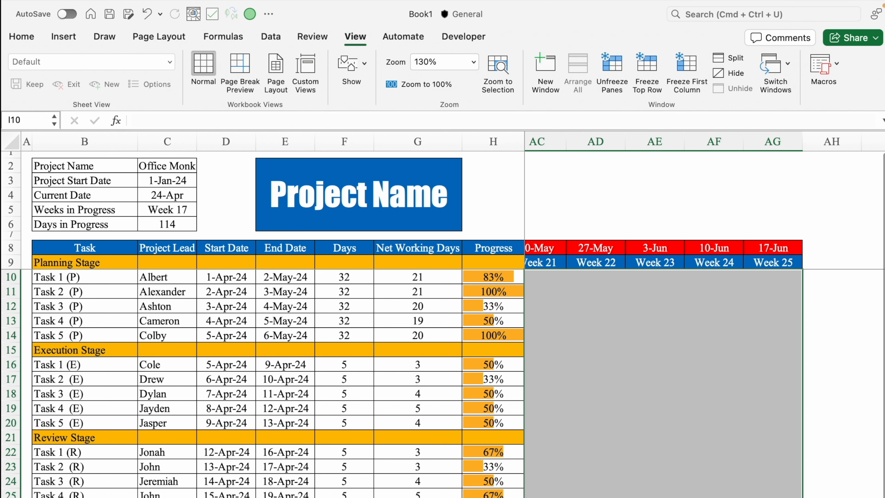
{"action": "scroll", "coordinate": [771, 495], "scroll_direction": "left", "scroll_amount": 6}
{"action": "scroll", "coordinate": [704, 313], "scroll_direction": "left", "scroll_amount": 10}
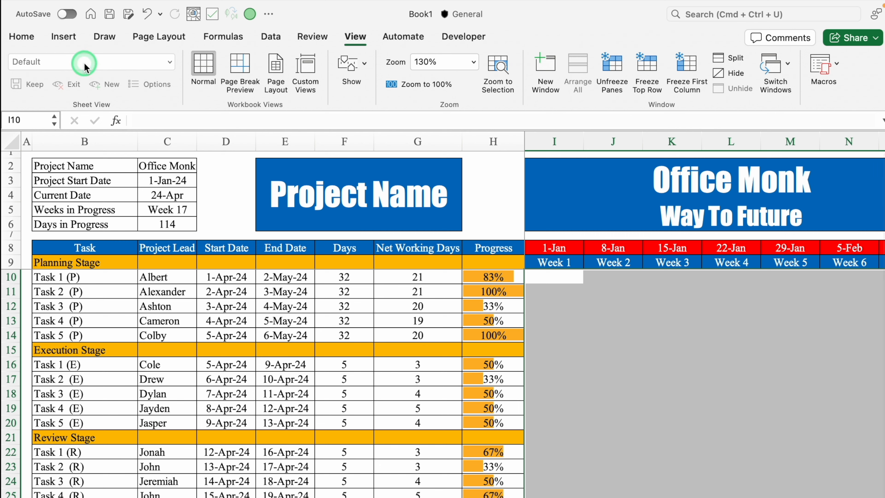
{"action": "left_click", "coordinate": [23, 37]}
{"action": "left_click", "coordinate": [553, 59]}
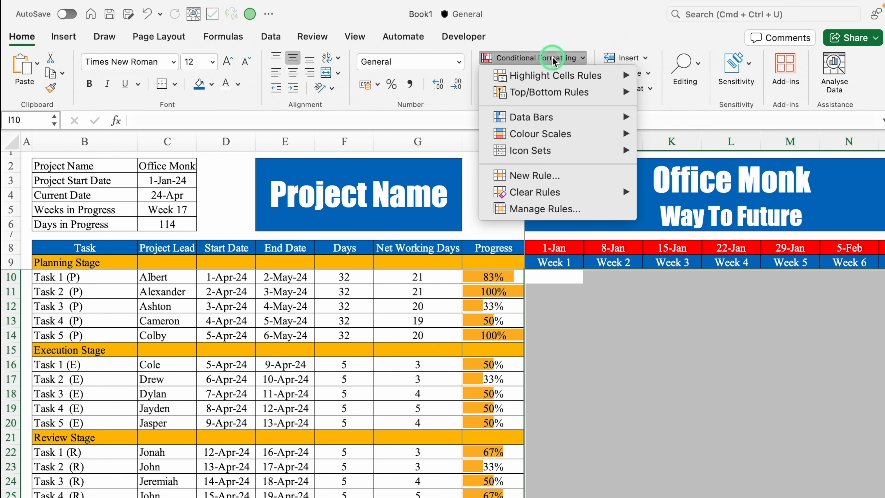
{"action": "left_click", "coordinate": [543, 176]}
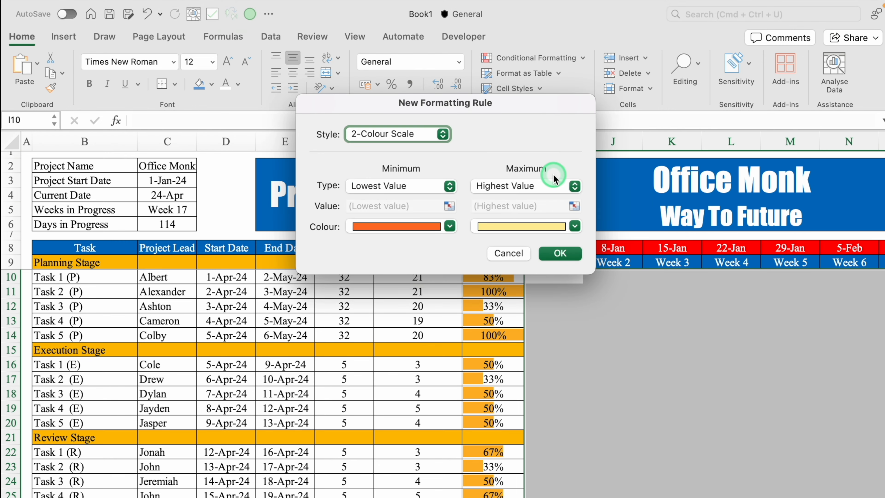
{"action": "left_click", "coordinate": [445, 134]}
{"action": "left_click", "coordinate": [411, 195]}
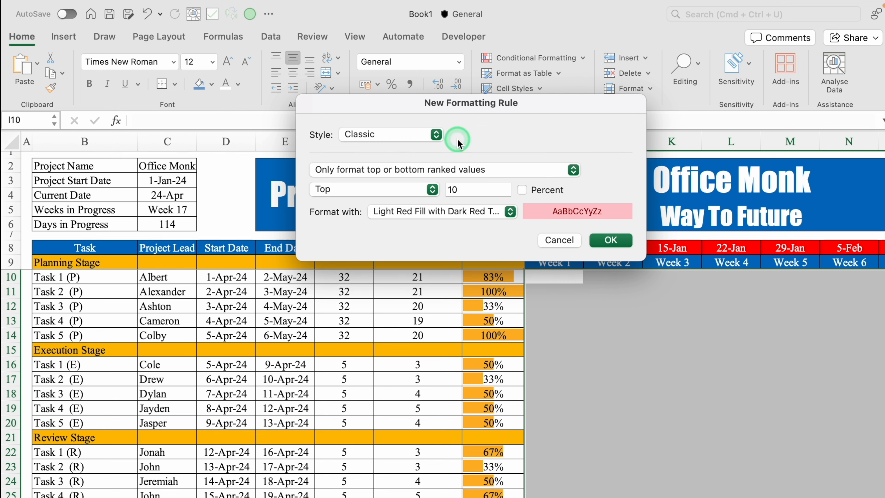
{"action": "left_click", "coordinate": [573, 169]}
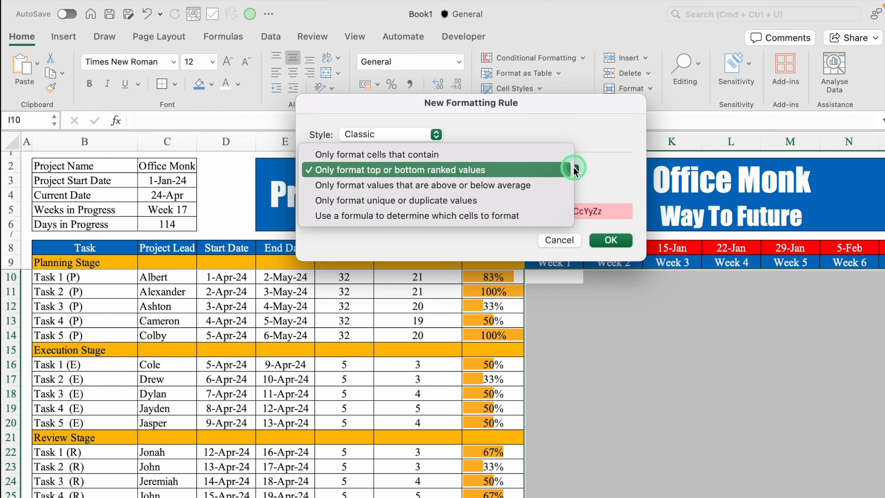
{"action": "left_click", "coordinate": [539, 216]}
Begin the timeline rule's formula with =AND(I$8>=$D10, comparing the week date with the Task 1 (P) start date.
{"action": "left_click", "coordinate": [476, 189]}
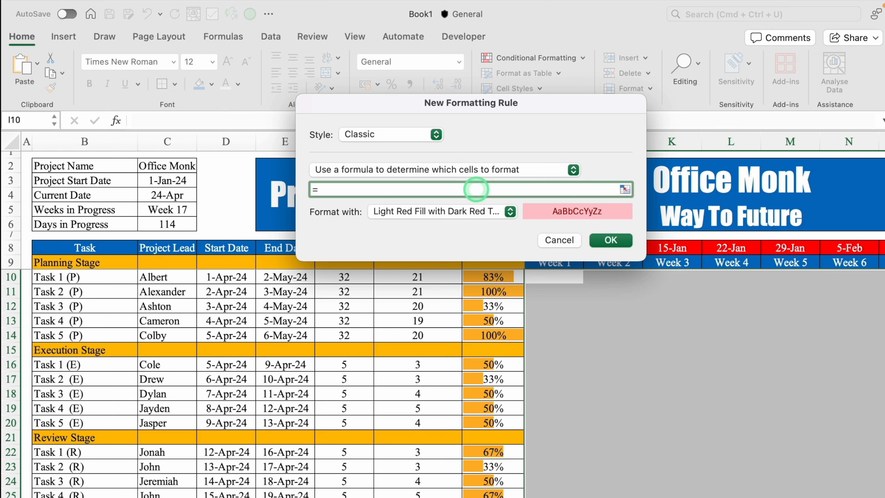
{"action": "left_click_drag", "start_coordinate": [506, 108], "coordinate": [607, 310]}
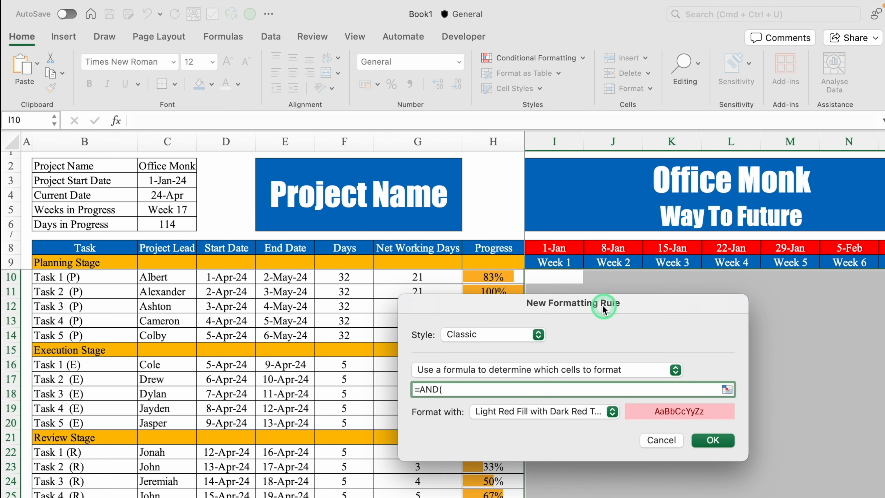
{"action": "left_click", "coordinate": [554, 248]}
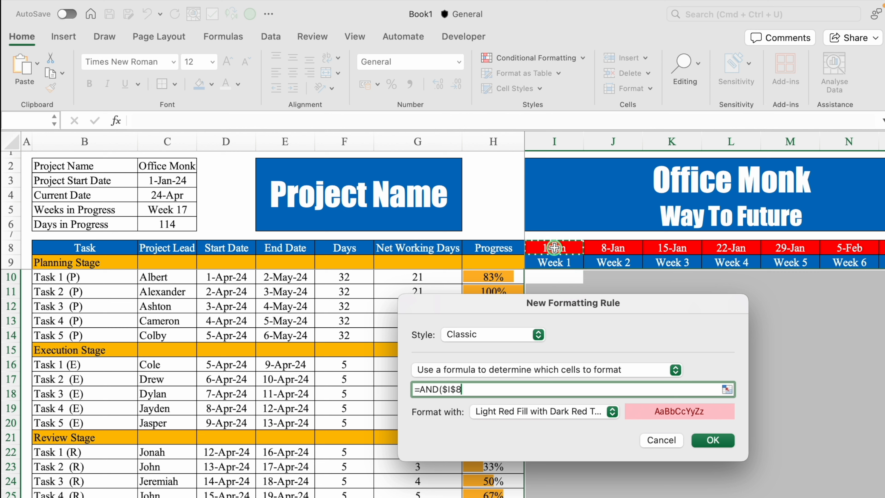
{"action": "left_click", "coordinate": [447, 389]}
{"action": "key", "text": "BackSpace"}
{"action": "left_click", "coordinate": [510, 393]}
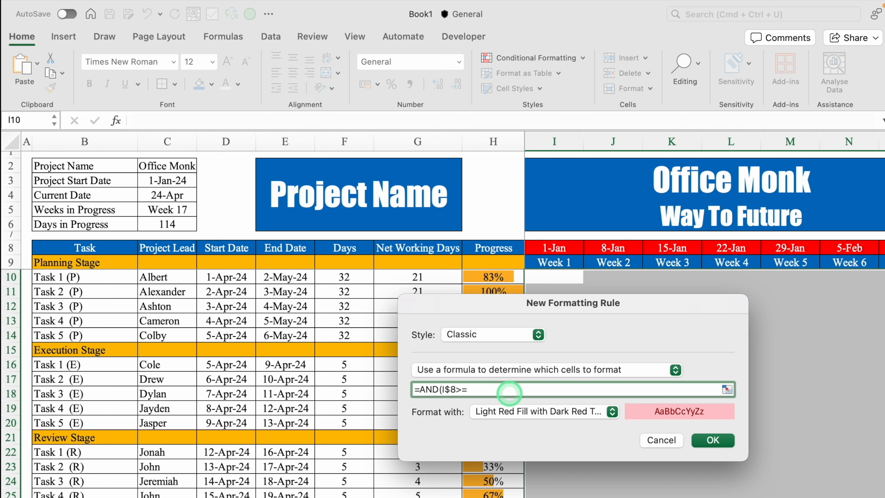
{"action": "type", "text": ">="}
{"action": "left_click", "coordinate": [236, 278]}
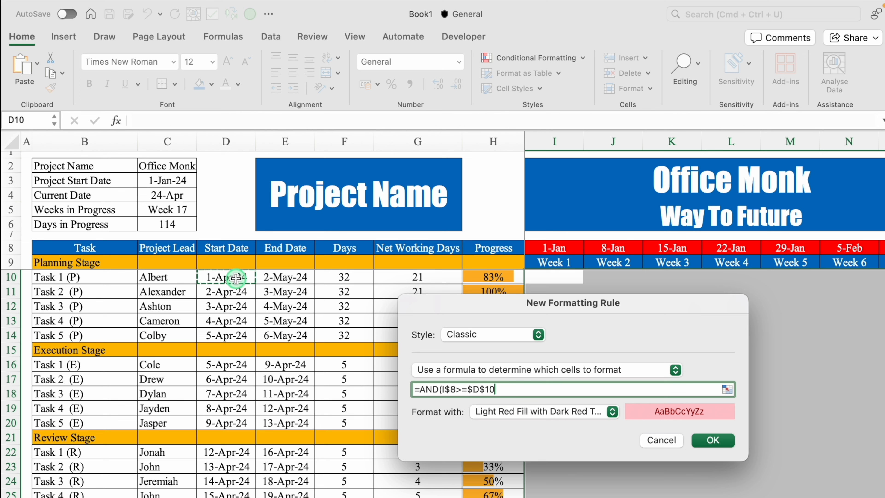
{"action": "left_click", "coordinate": [487, 390]}
{"action": "key", "text": "BackSpace"}
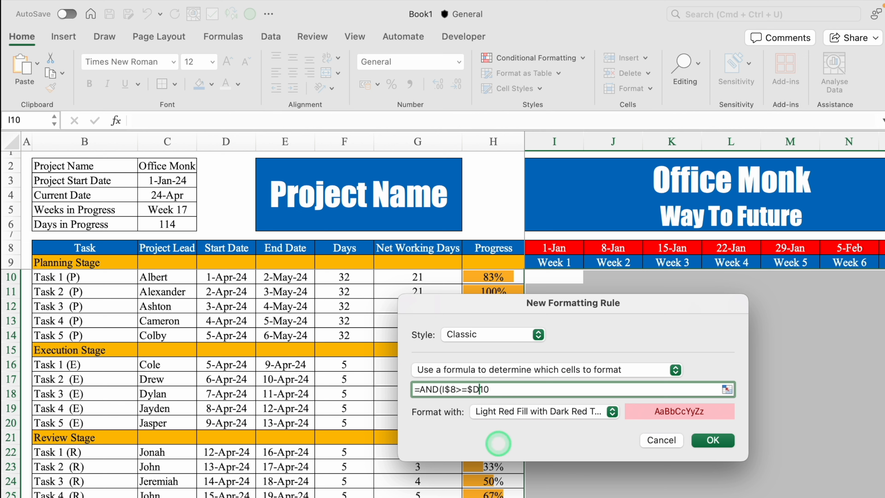
Complete the rule's formula with the end date condition so it reads =AND(I$8>=$D10,I$8<=$E10).
{"action": "left_click", "coordinate": [628, 395]}
{"action": "left_click", "coordinate": [559, 247]}
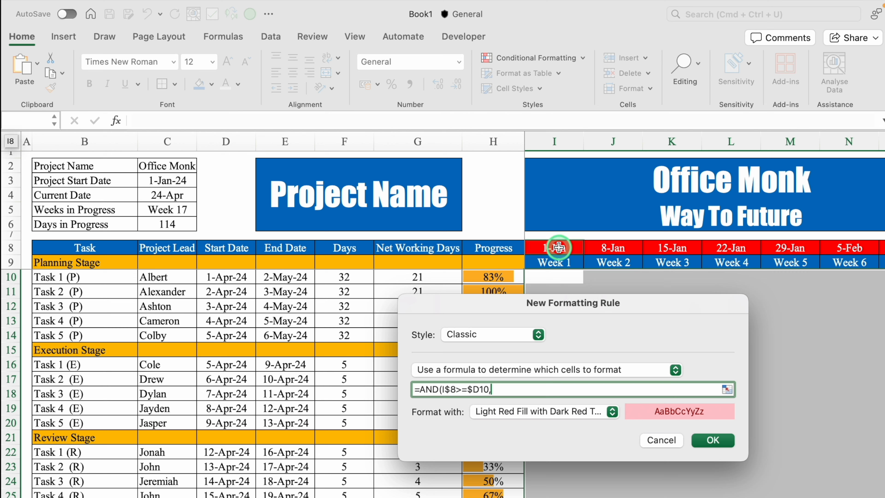
{"action": "left_click", "coordinate": [496, 389]}
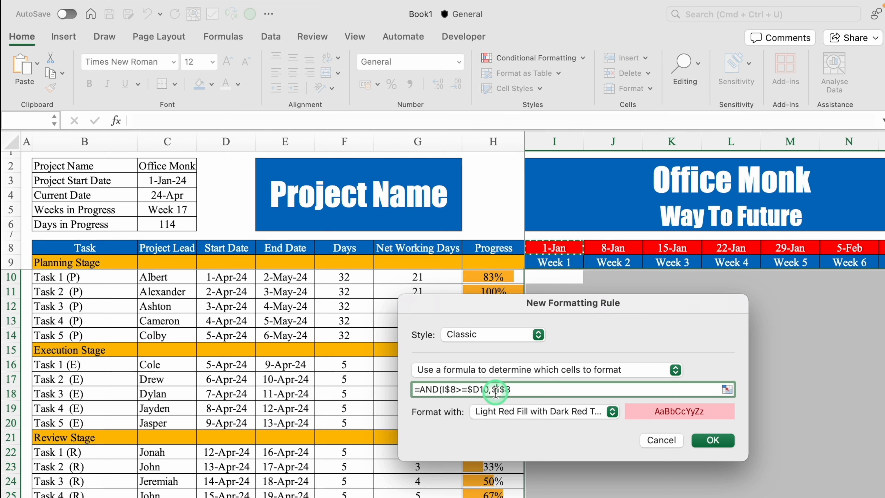
{"action": "key", "text": "BackSpace"}
{"action": "left_click", "coordinate": [591, 396]}
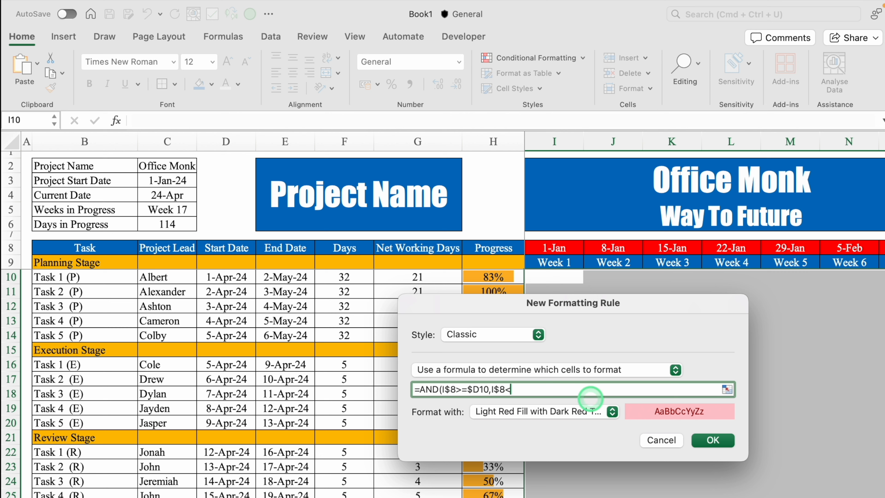
{"action": "type", "text": "<="}
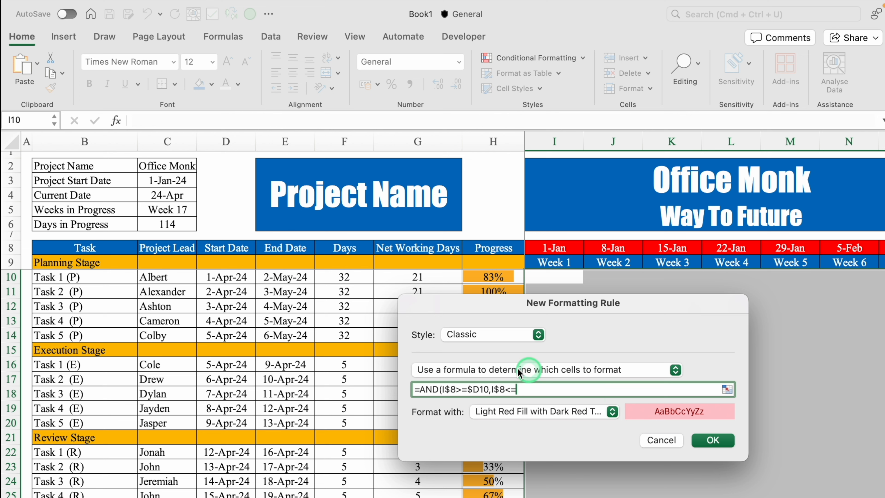
{"action": "left_click", "coordinate": [288, 277]}
{"action": "left_click", "coordinate": [528, 389]}
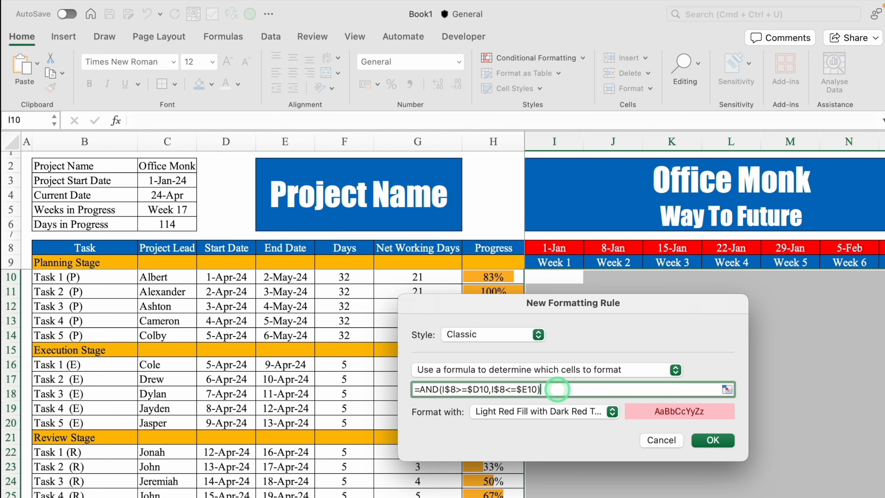
Give the rule a customised format with a standard red background fill and apply it to the timeline.
{"action": "left_click_drag", "start_coordinate": [608, 312], "coordinate": [571, 148]}
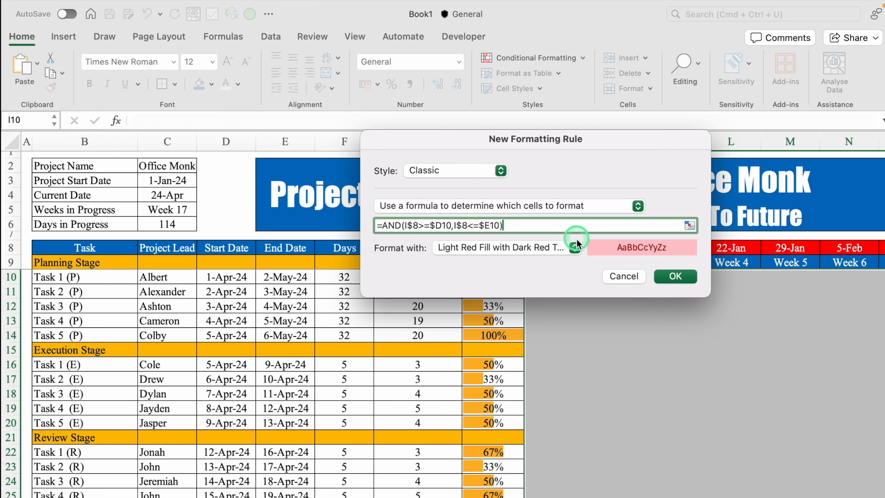
{"action": "left_click", "coordinate": [575, 245]}
{"action": "left_click", "coordinate": [540, 340]}
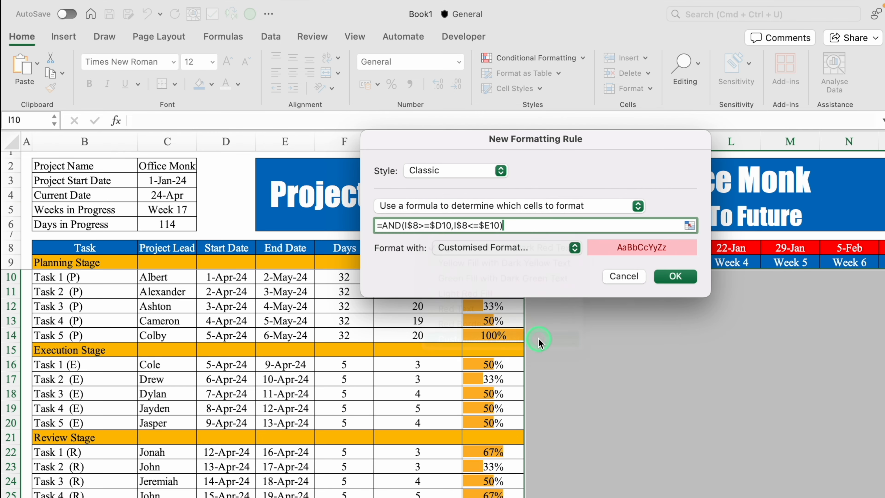
{"action": "left_click", "coordinate": [512, 70]}
{"action": "left_click", "coordinate": [405, 121]}
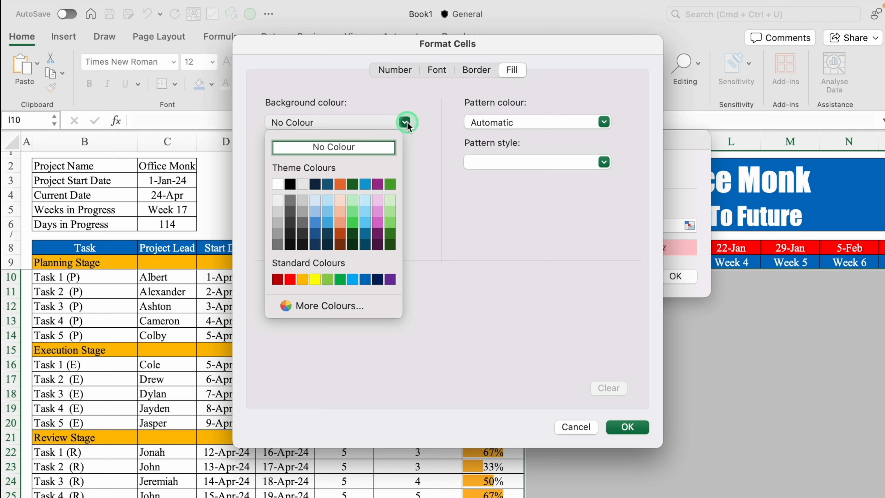
{"action": "left_click", "coordinate": [289, 279]}
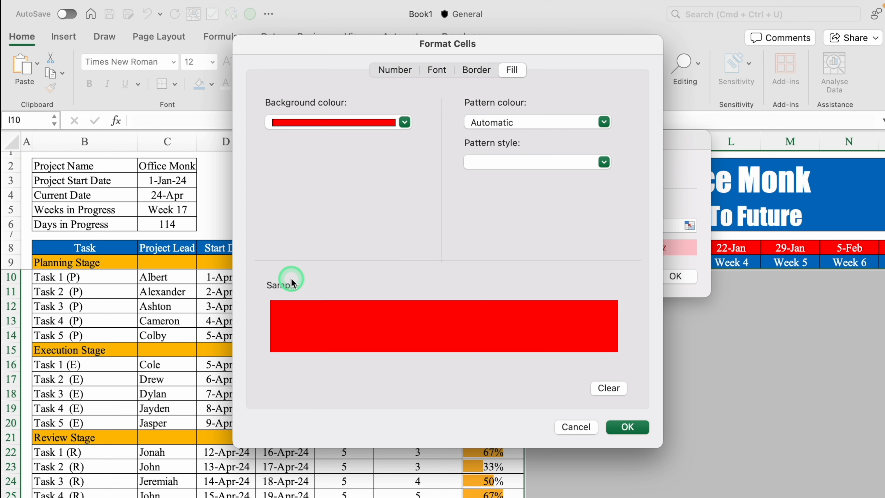
{"action": "left_click", "coordinate": [627, 426]}
{"action": "left_click", "coordinate": [675, 277]}
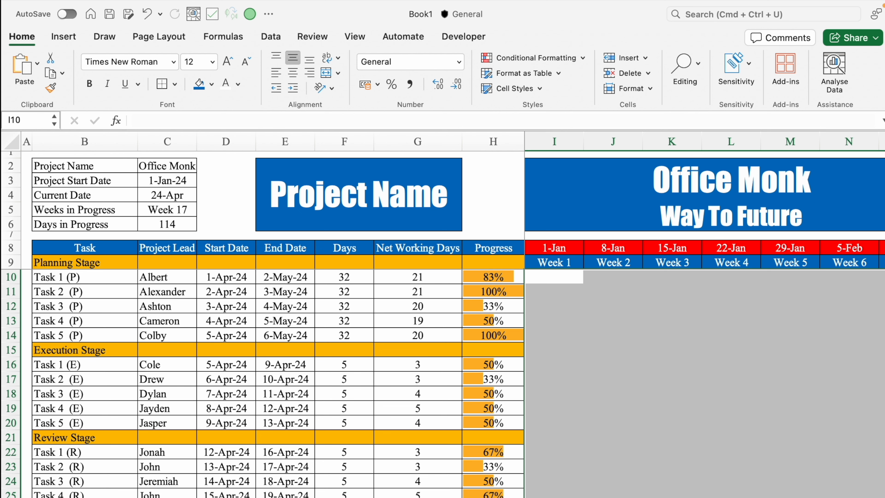
Try a Task 1 (P) Start Date of 01/01/2024 in D10 to test the timeline bars, and undo it.
{"action": "scroll", "coordinate": [703, 314], "scroll_direction": "right", "scroll_amount": 12}
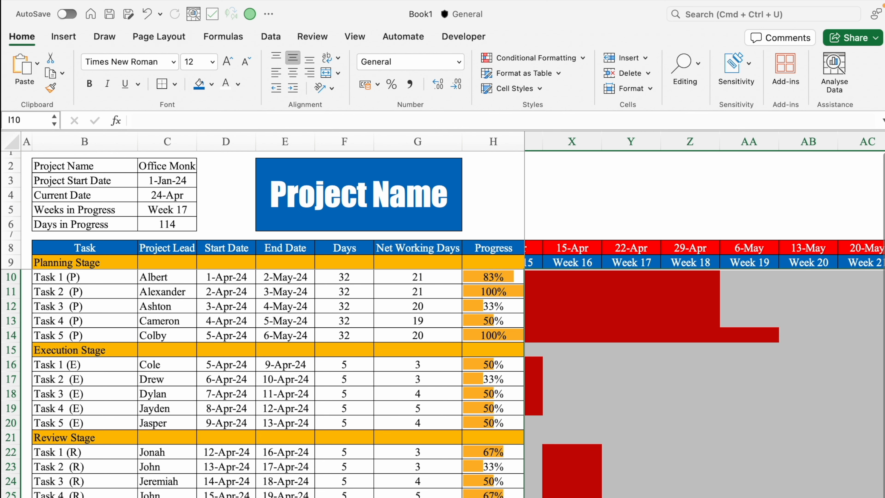
{"action": "scroll", "coordinate": [294, 494], "scroll_direction": "left", "scroll_amount": 1}
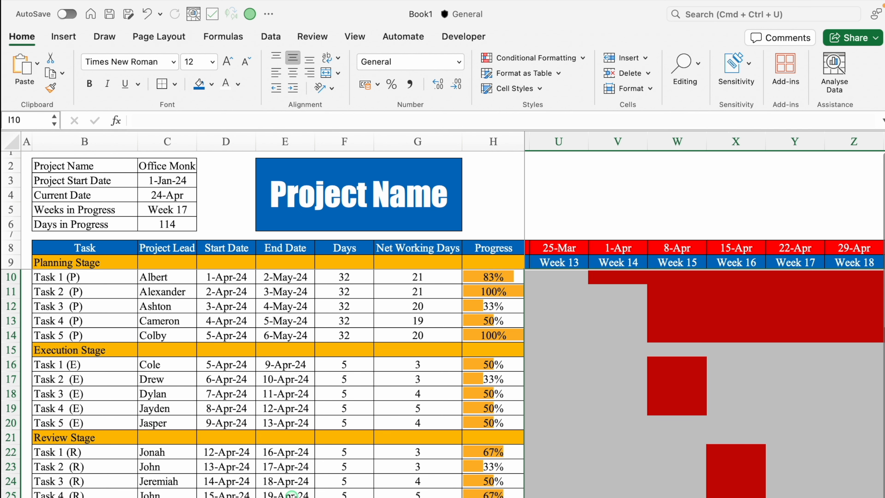
{"action": "scroll", "coordinate": [292, 494], "scroll_direction": "left", "scroll_amount": 12}
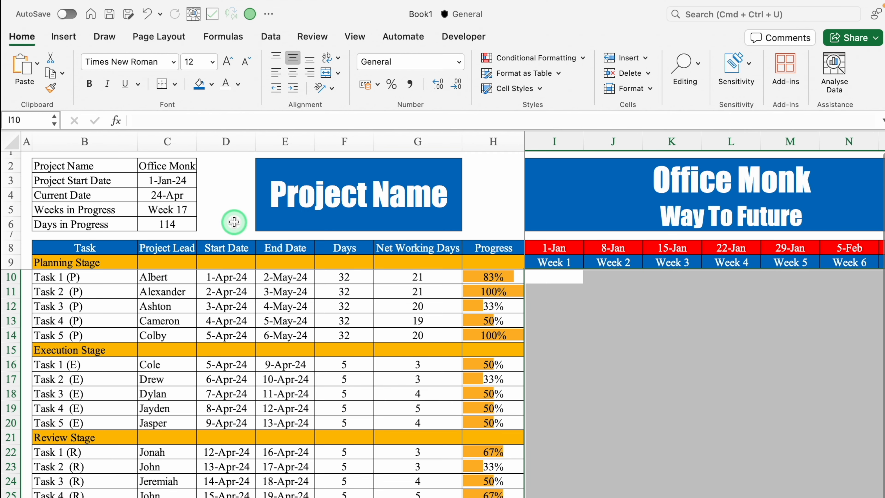
{"action": "left_click", "coordinate": [234, 278]}
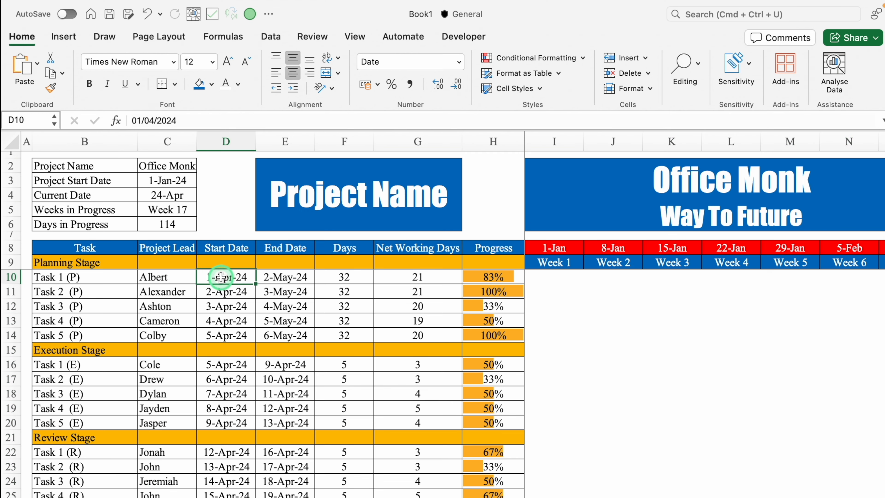
{"action": "left_click", "coordinate": [155, 122]}
{"action": "key", "text": "BackSpace"}
{"action": "type", "text": "1"}
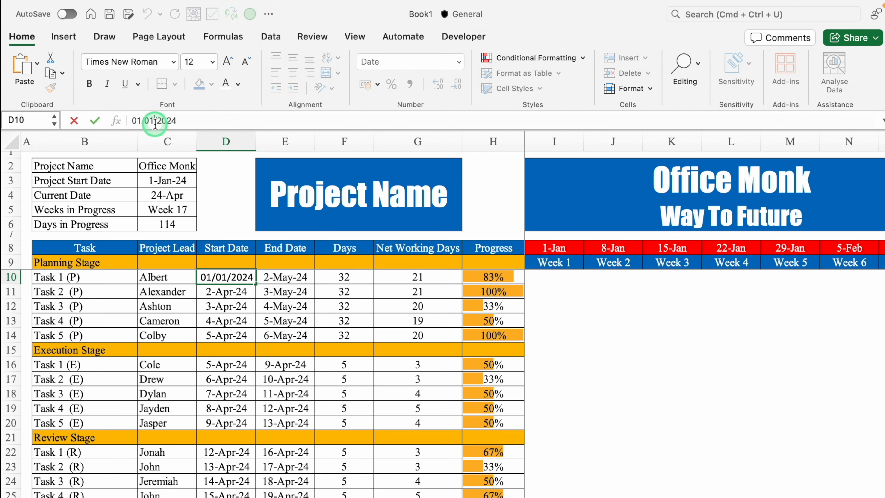
{"action": "key", "text": "Return"}
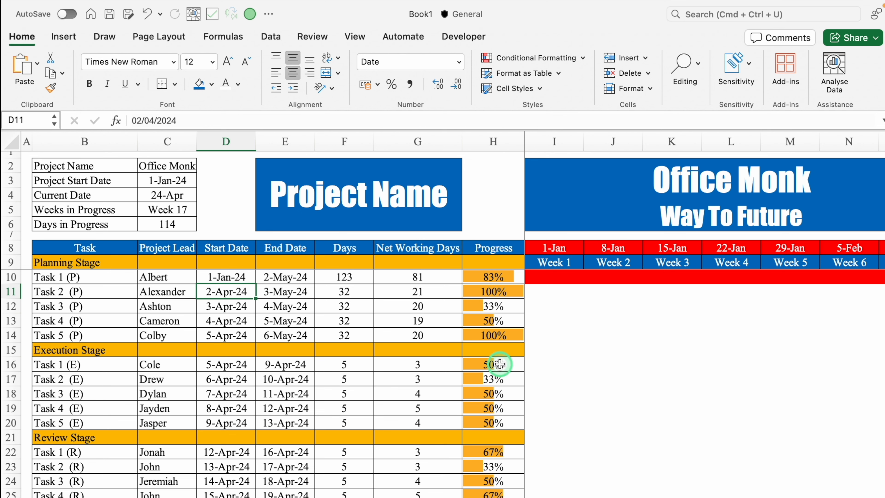
{"action": "key", "text": "super+z"}
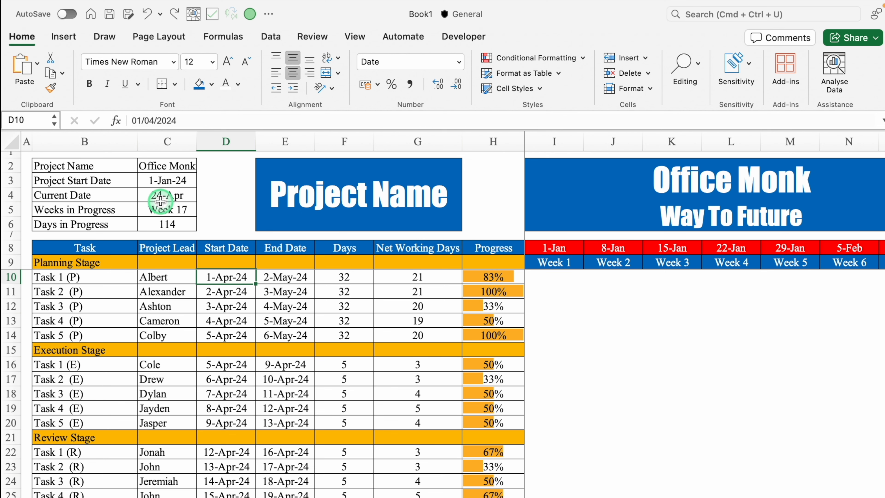
Set the Project Start Date in C3 to 01/04/2024.
{"action": "left_click", "coordinate": [158, 184]}
{"action": "left_click", "coordinate": [154, 120]}
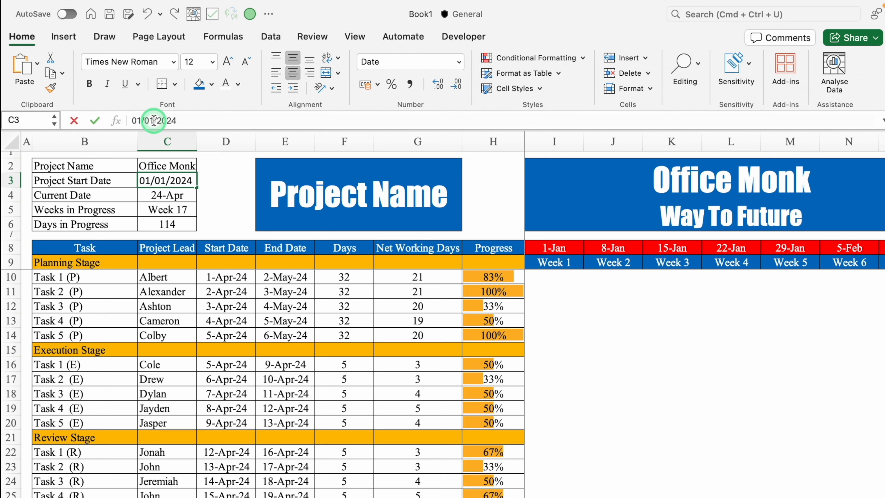
{"action": "key", "text": "BackSpace"}
{"action": "type", "text": "4"}
{"action": "key", "text": "Return"}
Select the weekly timeline cells from I10 and start a second Classic conditional formatting rule that uses a formula.
{"action": "left_click_drag", "start_coordinate": [554, 276], "coordinate": [849, 492]}
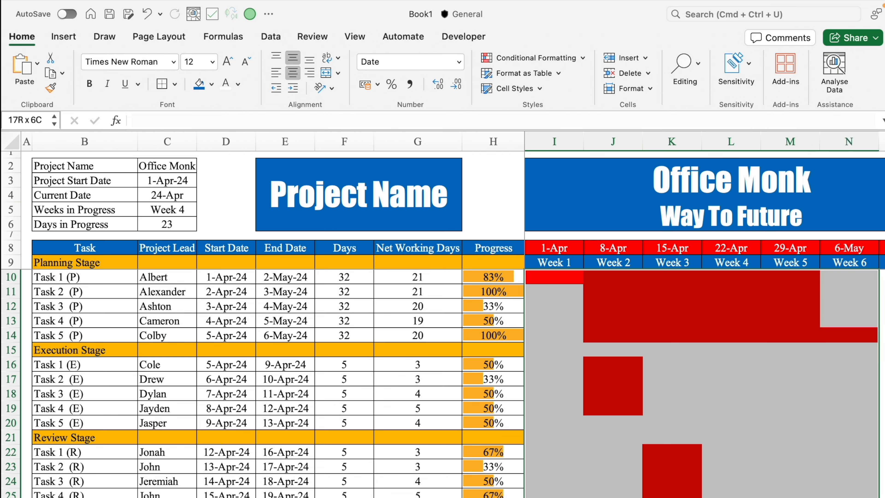
{"action": "scroll", "coordinate": [704, 365], "scroll_direction": "right", "scroll_amount": 10}
{"action": "scroll", "coordinate": [704, 366], "scroll_direction": "left", "scroll_amount": 4}
{"action": "scroll", "coordinate": [704, 365], "scroll_direction": "left", "scroll_amount": 13}
{"action": "left_click", "coordinate": [535, 58]}
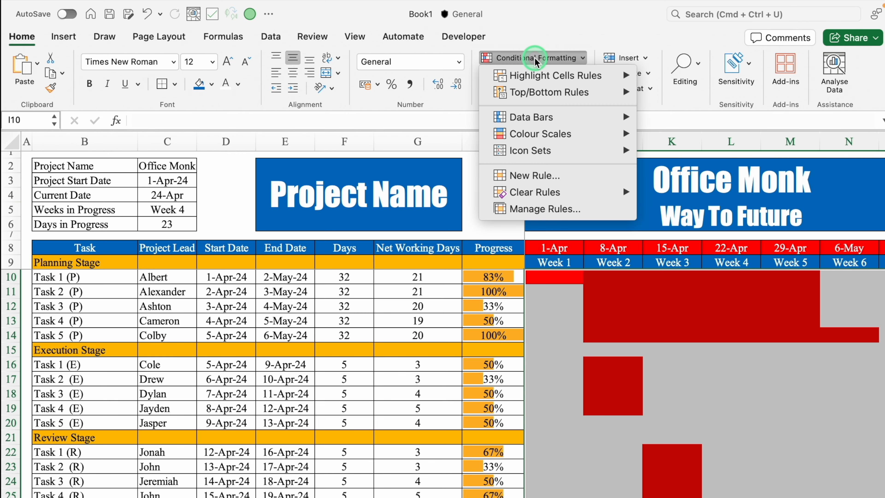
{"action": "left_click", "coordinate": [537, 176]}
{"action": "left_click", "coordinate": [444, 134]}
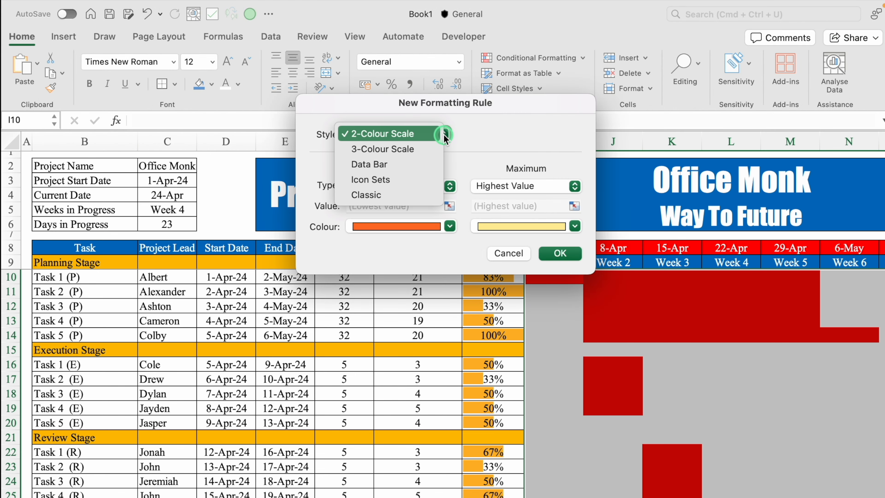
{"action": "left_click", "coordinate": [383, 194]}
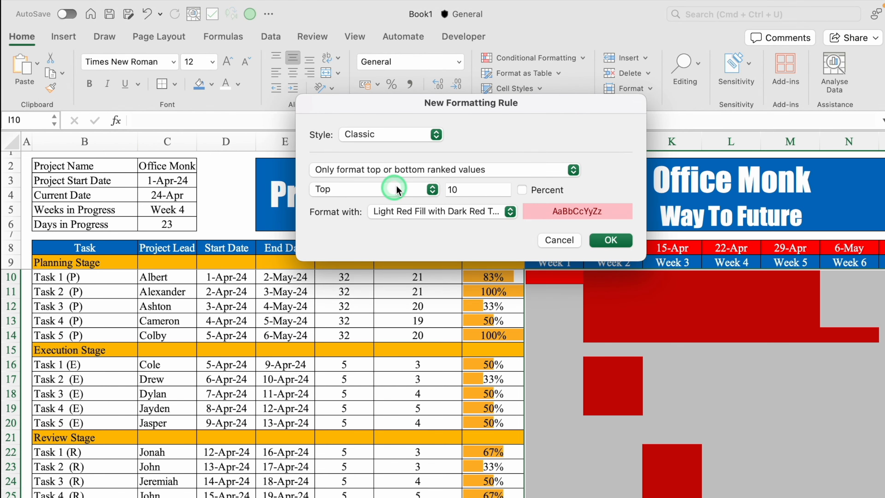
{"action": "left_click", "coordinate": [573, 170]}
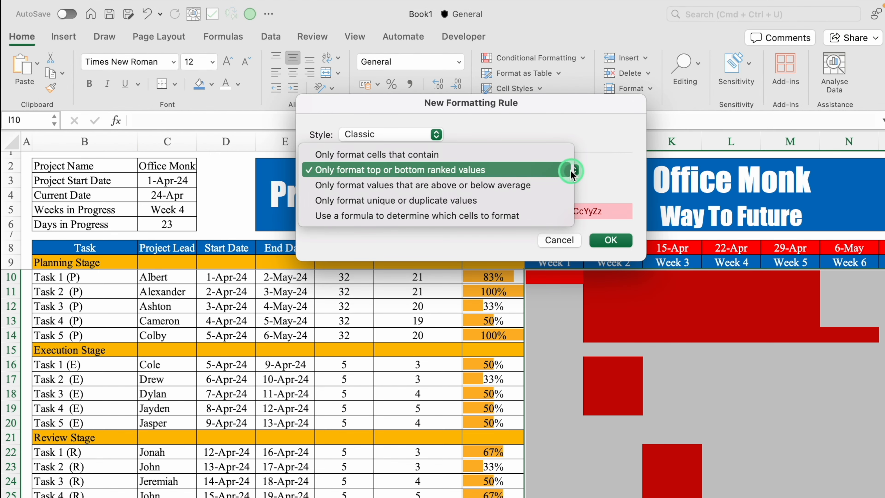
{"action": "left_click", "coordinate": [525, 216]}
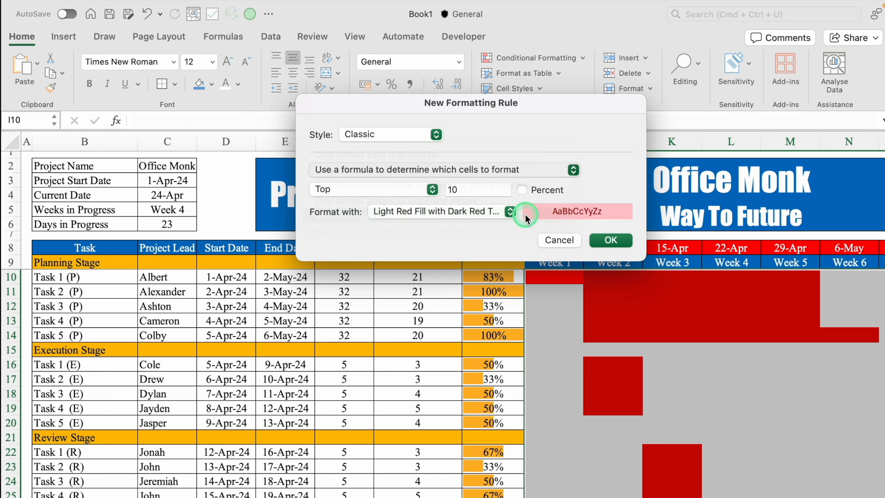
Begin the second rule's formula with the start date condition =AND(I$8>=$D10.
{"action": "left_click", "coordinate": [473, 190]}
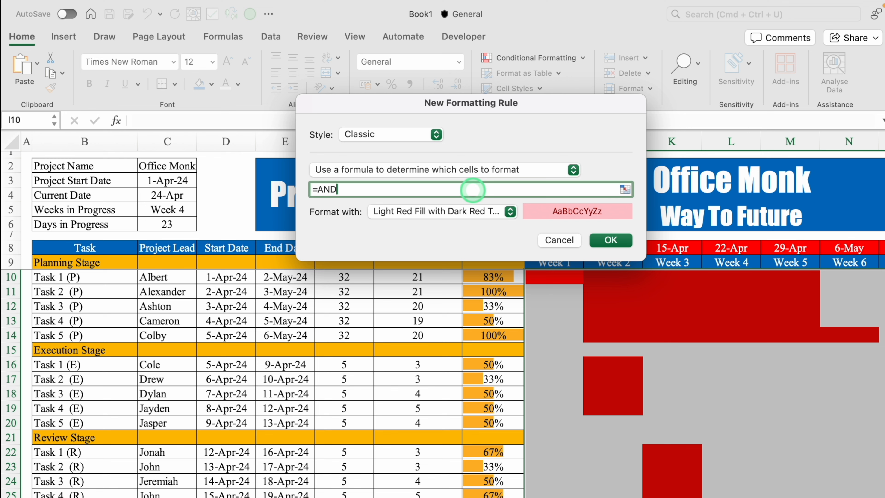
{"action": "left_click_drag", "start_coordinate": [473, 103], "coordinate": [510, 291]}
{"action": "left_click", "coordinate": [565, 247]}
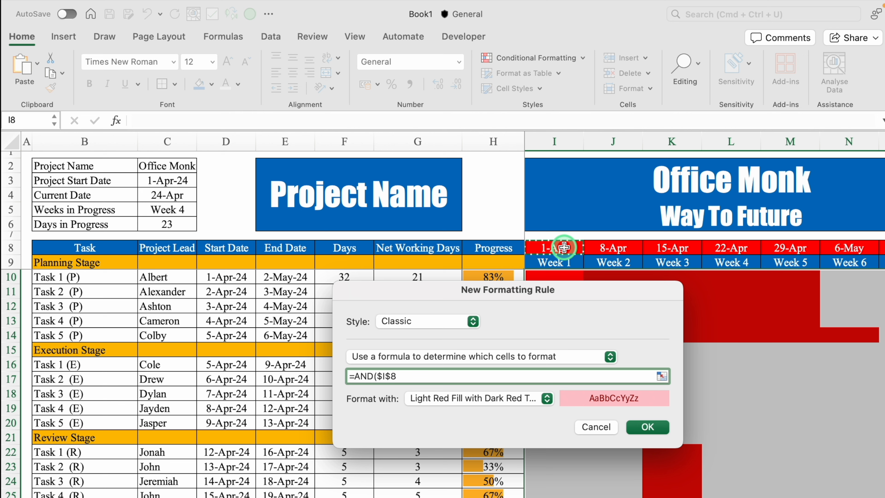
{"action": "left_click", "coordinate": [380, 376]}
{"action": "key", "text": "BackSpace"}
{"action": "left_click", "coordinate": [508, 376]}
{"action": "type", "text": ">="}
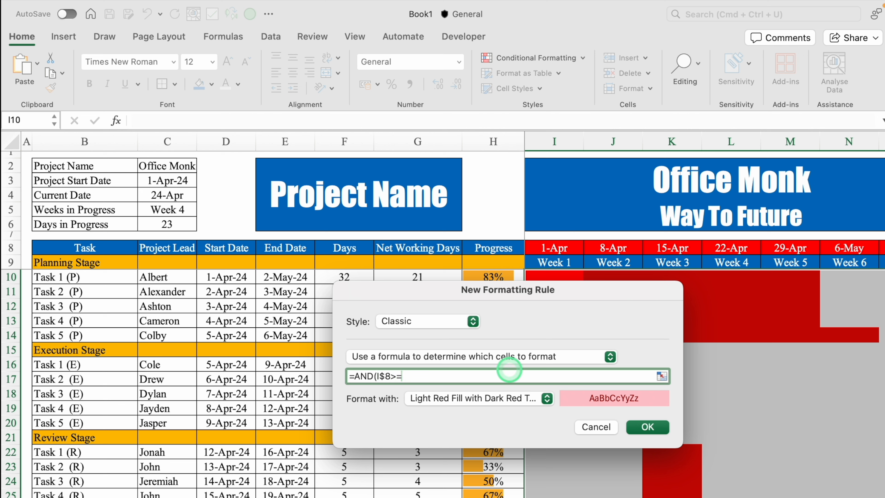
{"action": "left_click", "coordinate": [233, 277]}
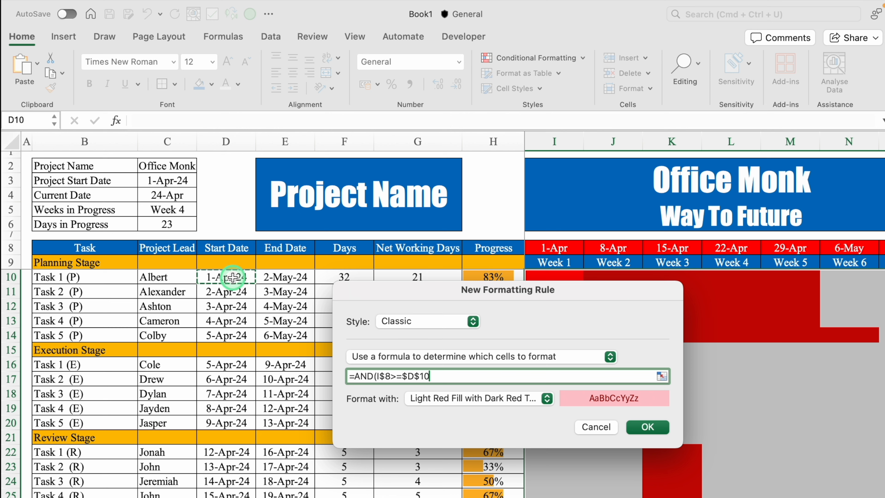
{"action": "left_click", "coordinate": [421, 376]}
{"action": "key", "text": "BackSpace"}
Extend the second rule's formula with the opening of its next condition, so it reads =AND(I$8>=$D10,I$8<=.
{"action": "left_click", "coordinate": [443, 377]}
{"action": "type", "text": ","}
{"action": "left_click", "coordinate": [550, 248]}
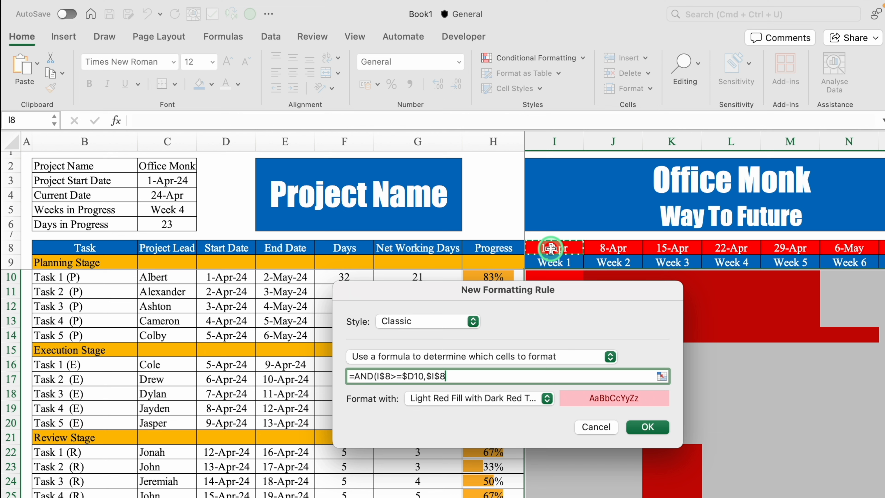
{"action": "left_click", "coordinate": [431, 376]}
{"action": "key", "text": "BackSpace"}
{"action": "left_click", "coordinate": [464, 380]}
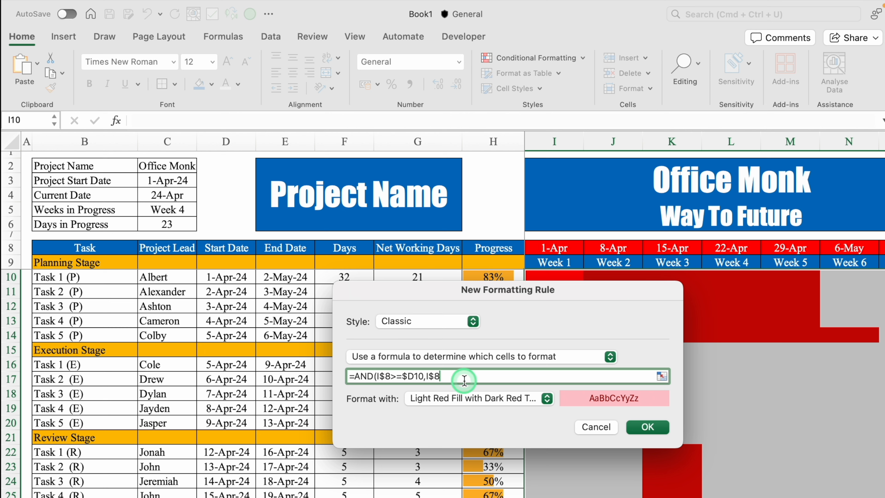
{"action": "type", "text": "<="}
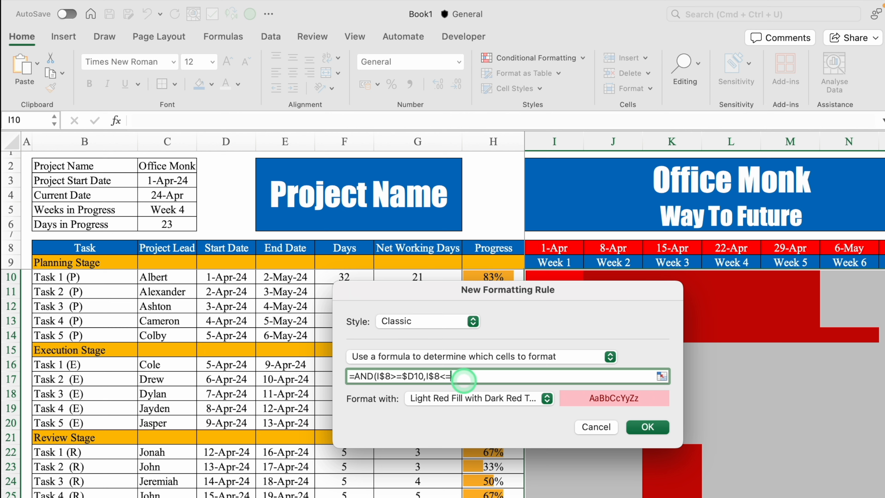